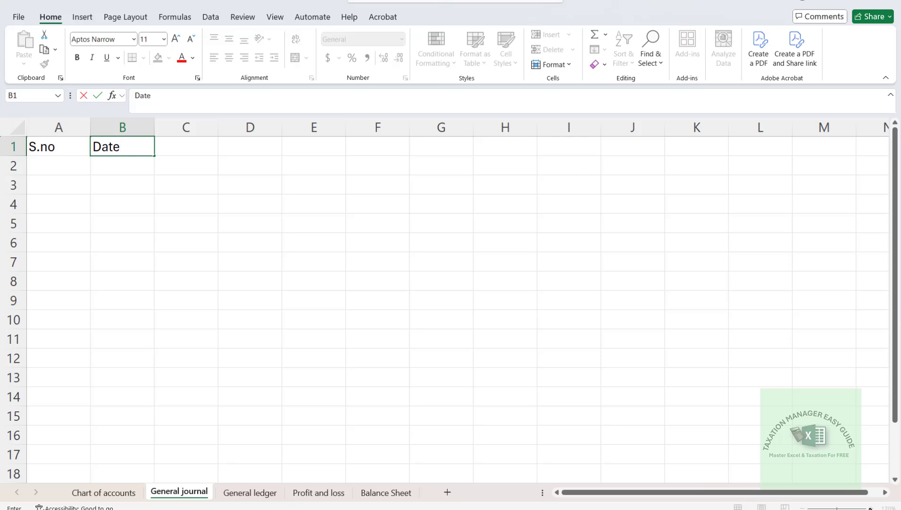
# - Add the column headers Description in C1 and Party Name in D1 of the General journal sheet
pyautogui.press('Tab')
pyautogui.write('Des')
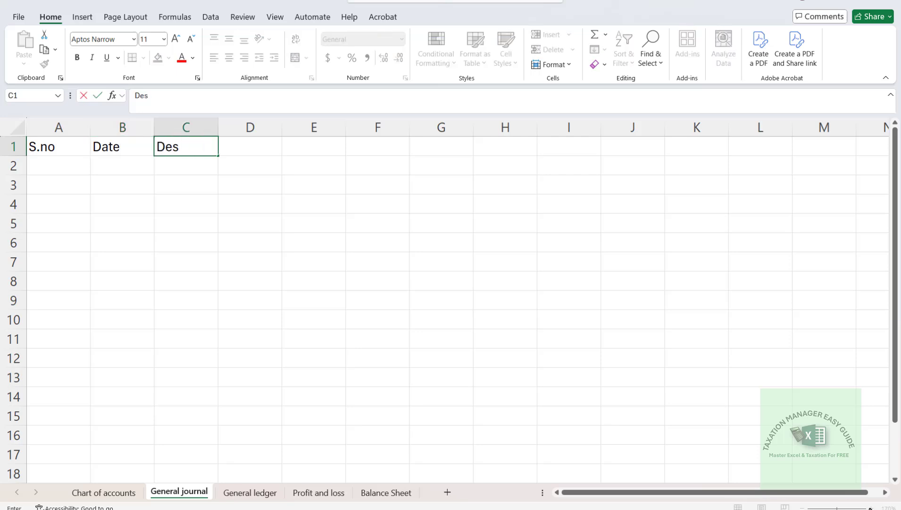
pyautogui.write('cription')
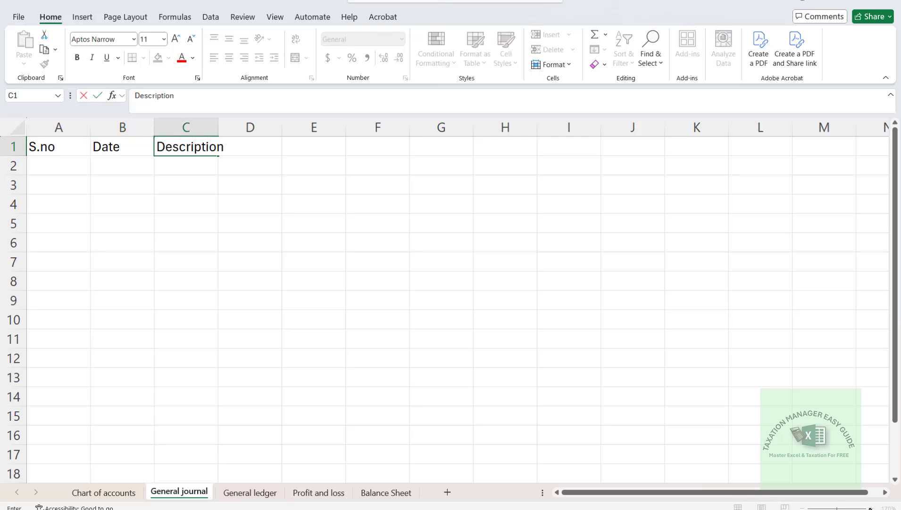
pyautogui.press('Tab')
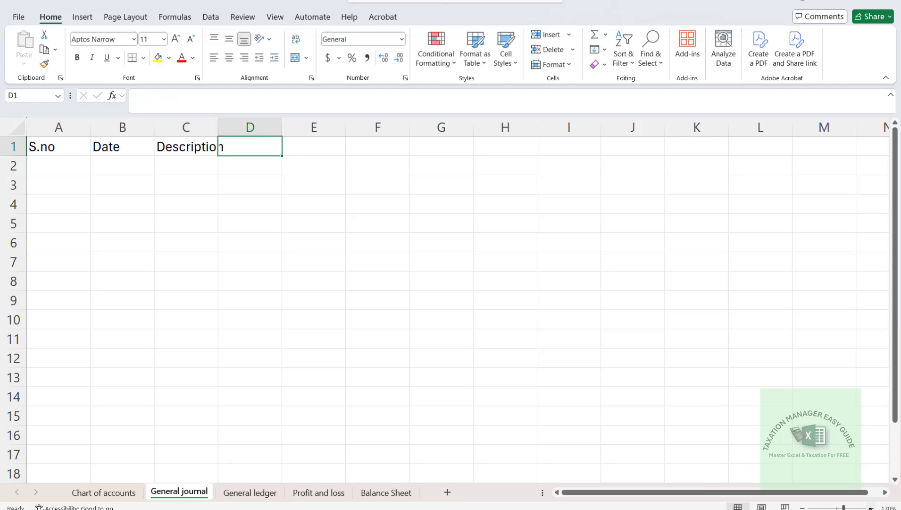
pyautogui.write('S')
pyautogui.press('BackSpace')
pyautogui.write('Par')
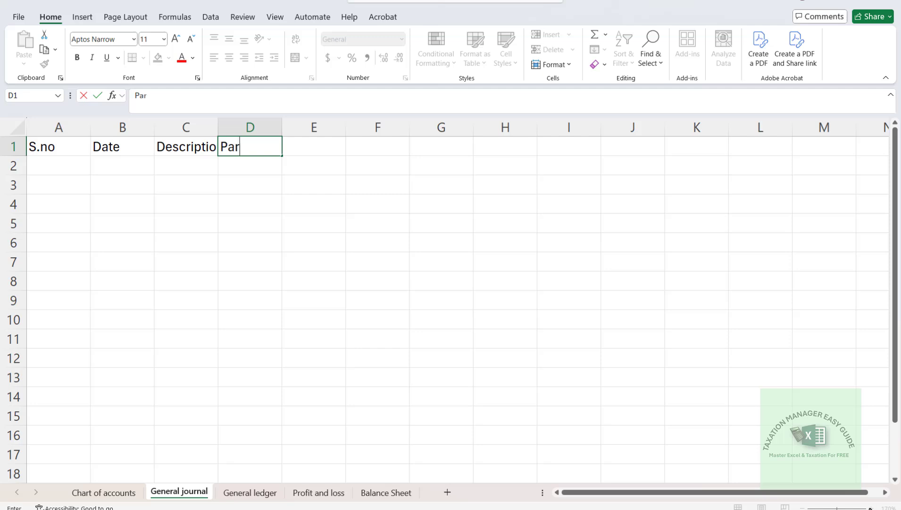
pyautogui.write('ty Name')
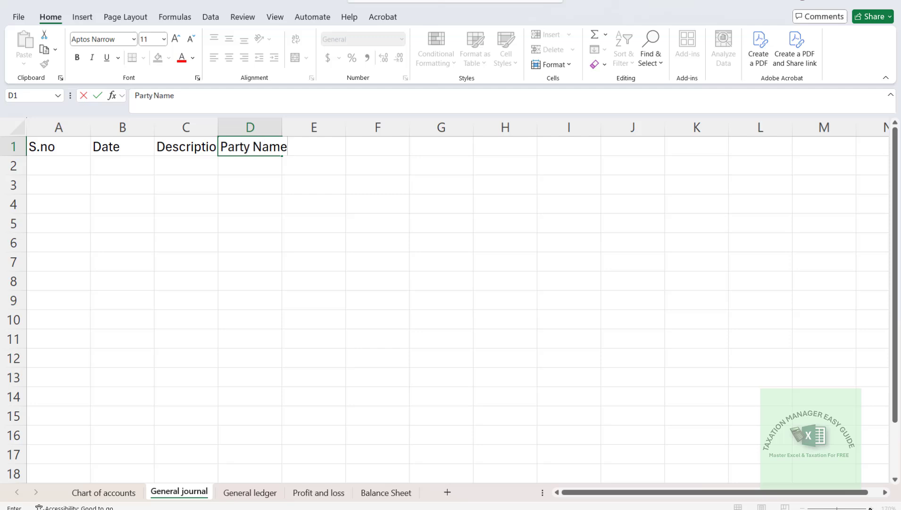
pyautogui.press('Tab')
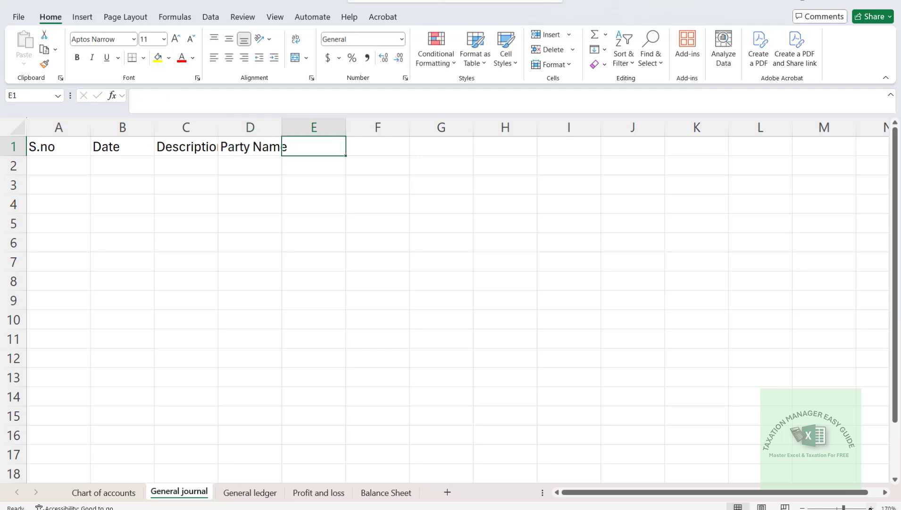
# - Add the column headers Account in E1 and Account Description in F1
pyautogui.write('Account')
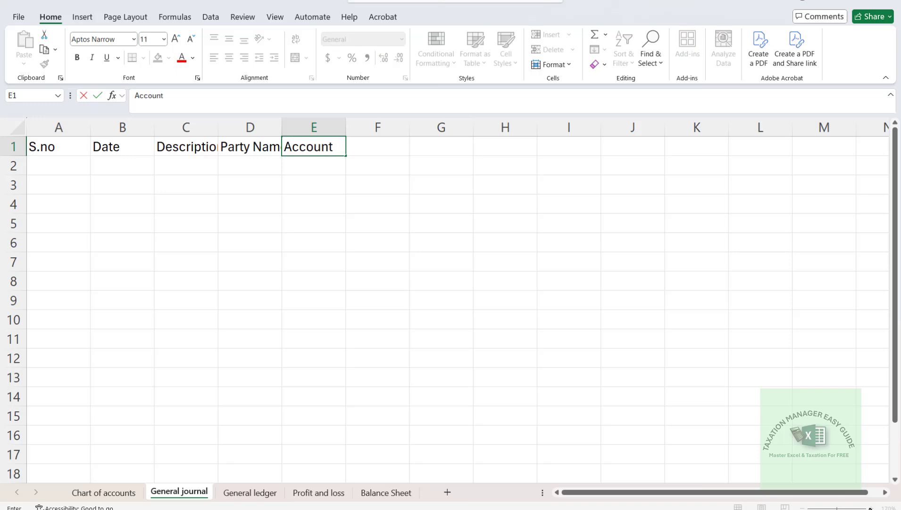
pyautogui.press('Tab')
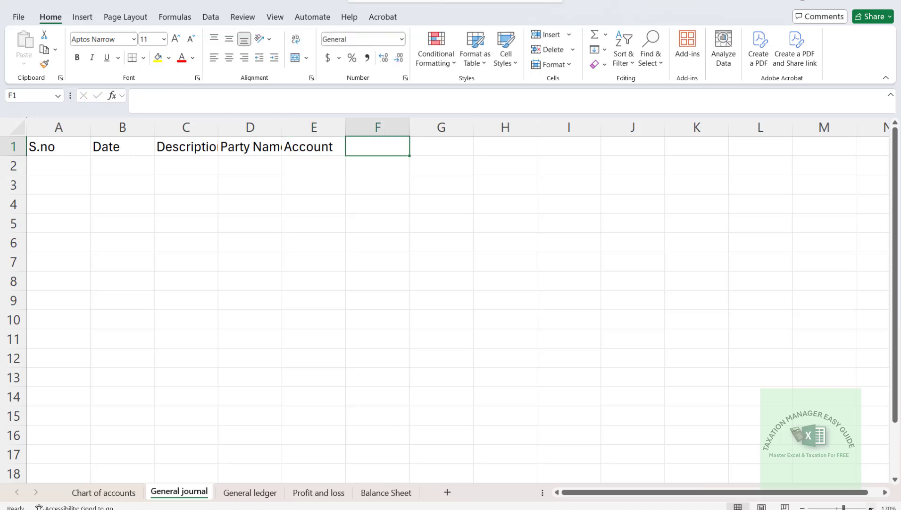
pyautogui.write('Account ')
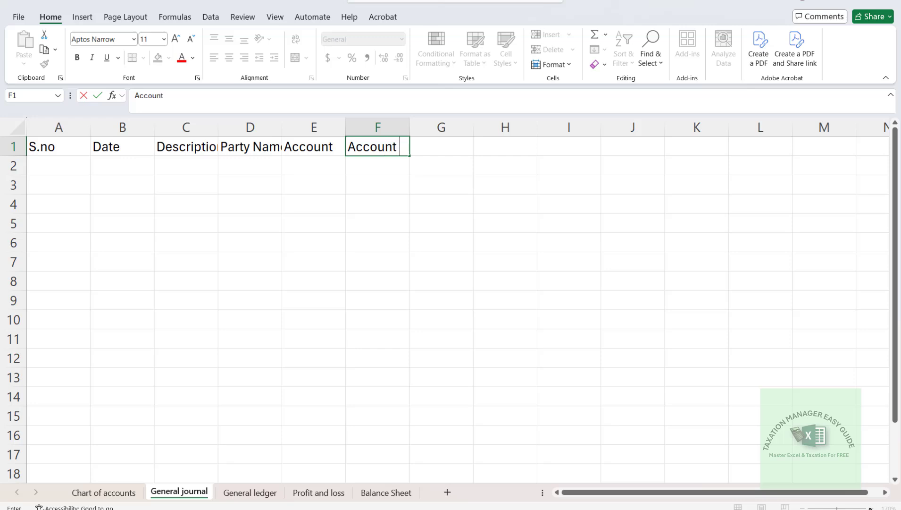
pyautogui.write('Description')
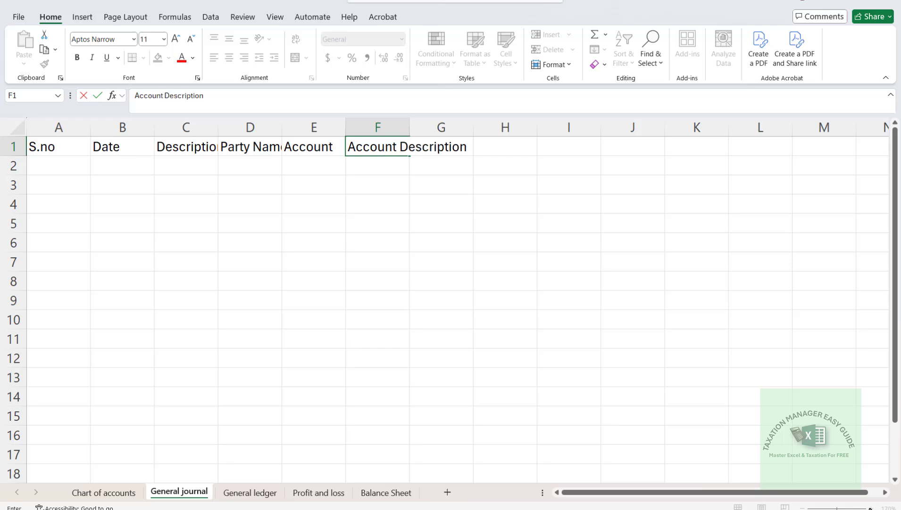
pyautogui.press('Tab')
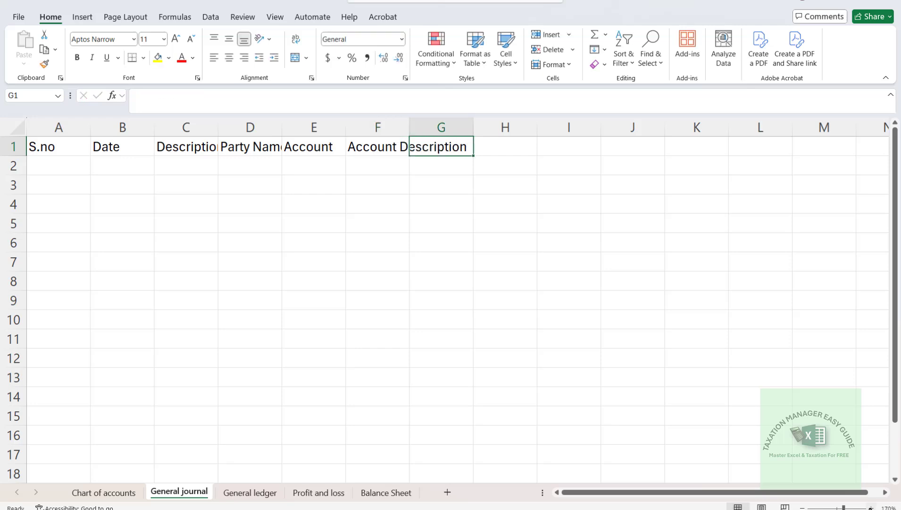
# - Add the column headers Dr in G1, Credit in H1 and Balance in I1
pyautogui.write('Dr')
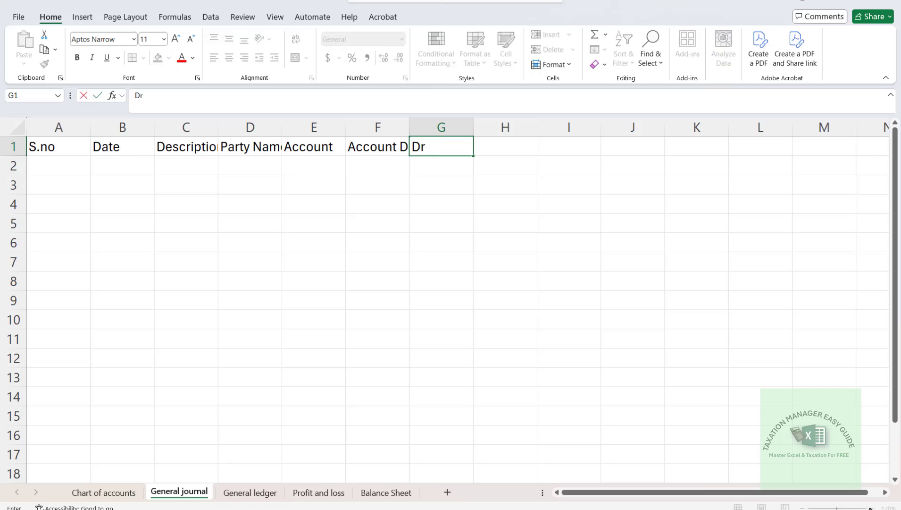
pyautogui.press('Tab')
pyautogui.write('Credit a')
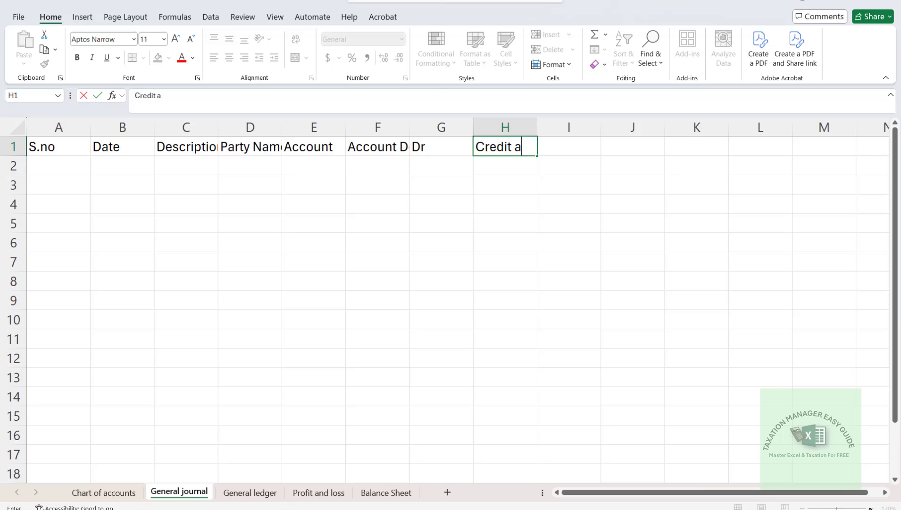
pyautogui.press('BackSpace')
pyautogui.press('Return')
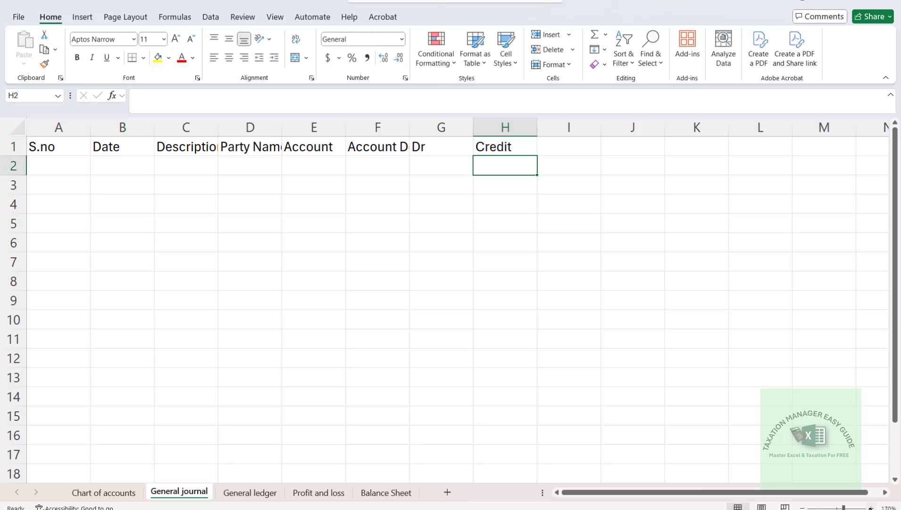
pyautogui.press('Up')
pyautogui.press('Right')
pyautogui.write('Ba')
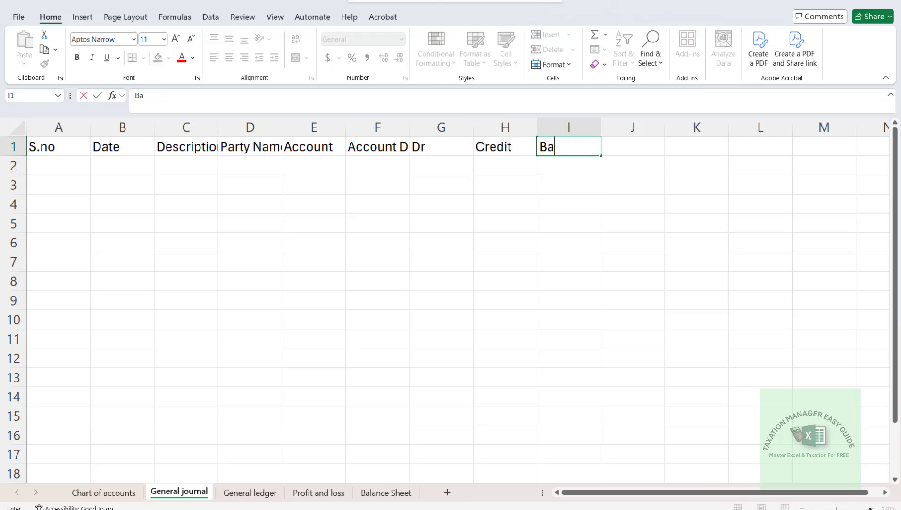
pyautogui.write('lancde')
pyautogui.press('BackSpace')
pyautogui.press('BackSpace')
pyautogui.press('Return')
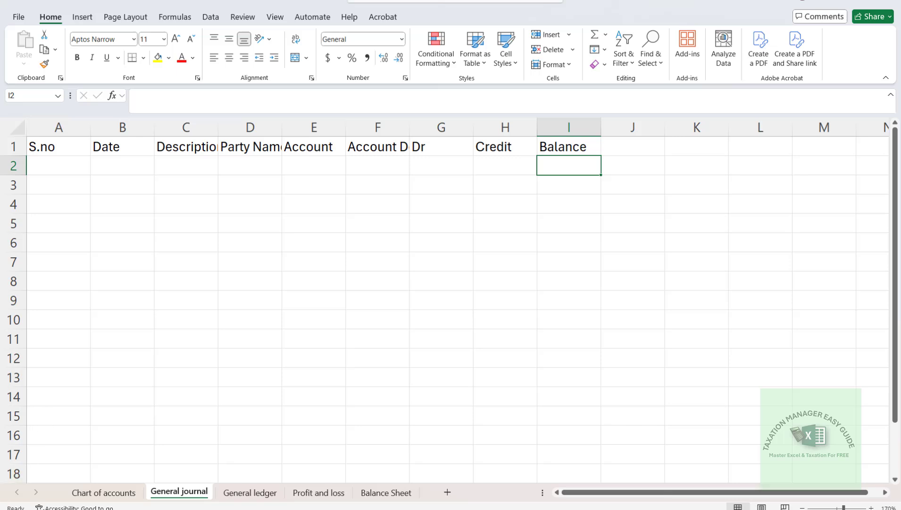
# - Format the whole header row 1 with a bright blue theme fill and white font colour
pyautogui.click(3, 141)
pyautogui.click(168, 58)
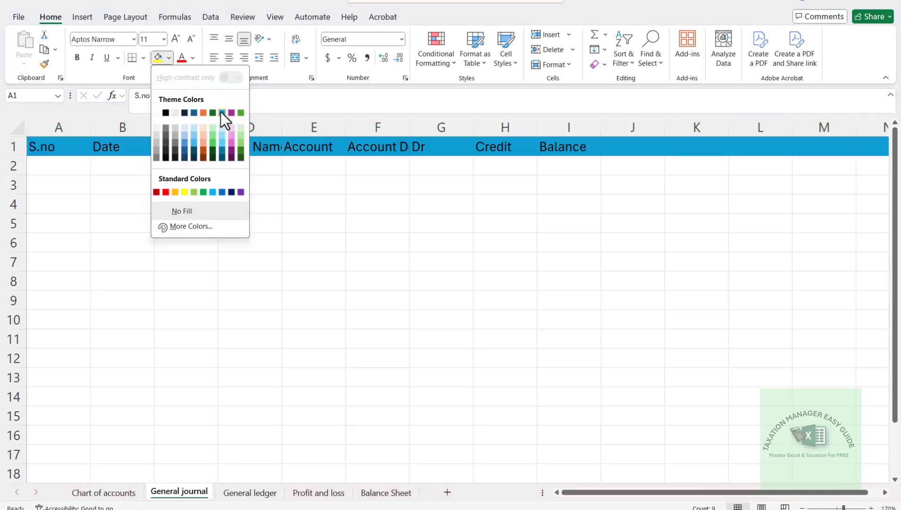
pyautogui.click(221, 112)
pyautogui.click(193, 55)
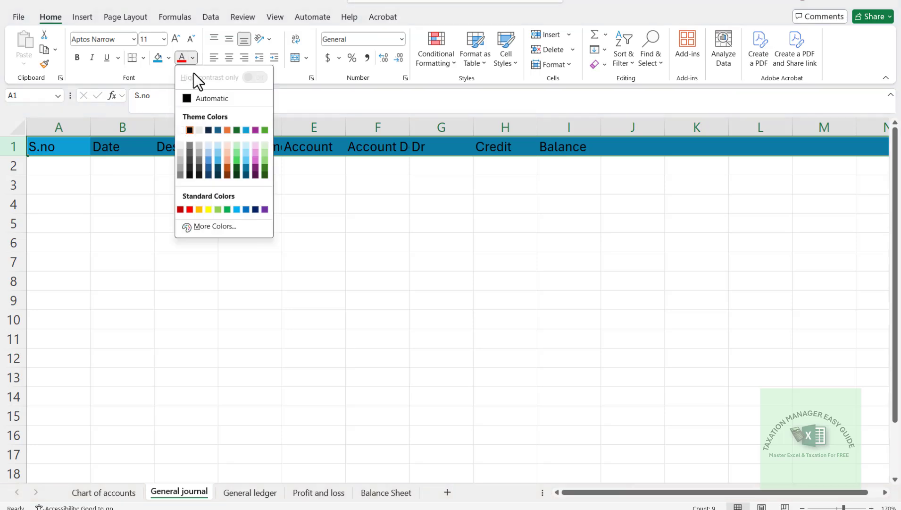
pyautogui.click(179, 132)
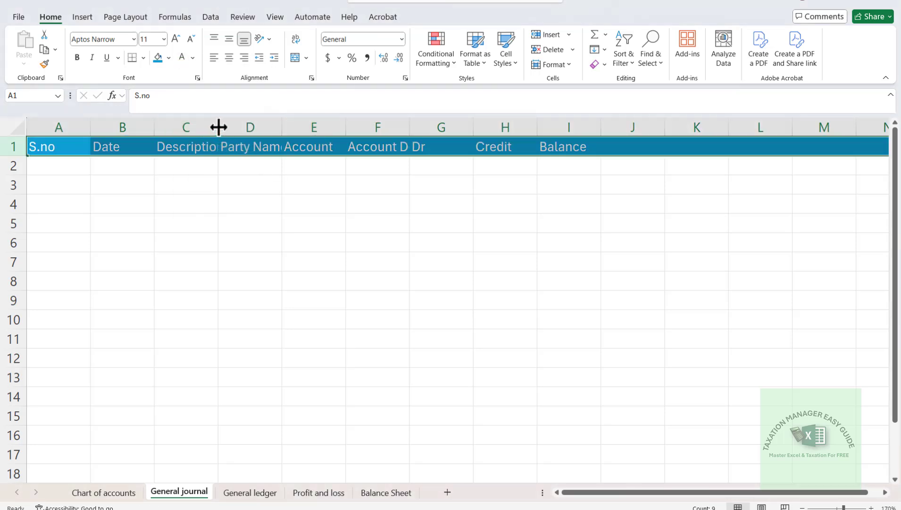
# - Widen columns C to F so the Description, Party Name, Account and Account Description headers have enough room
pyautogui.doubleClick(218, 127)
pyautogui.moveTo(228, 127); pyautogui.dragTo(299, 128)
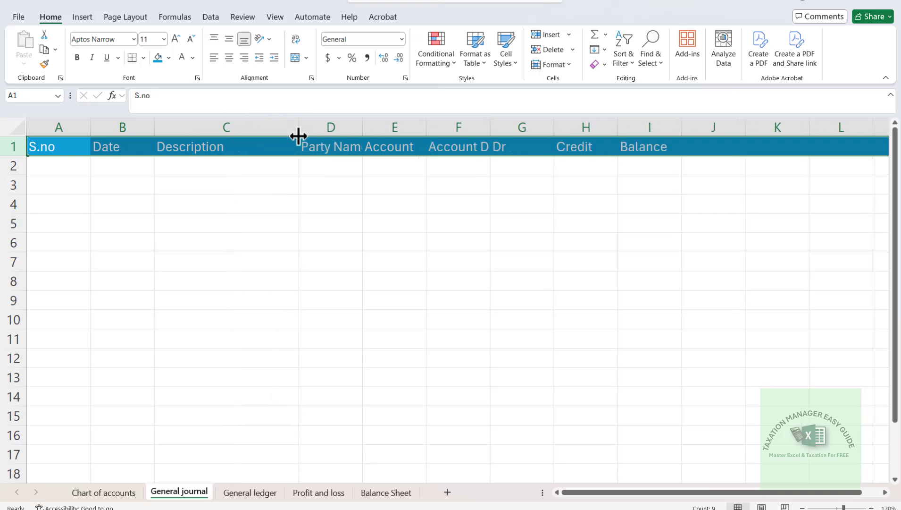
pyautogui.doubleClick(363, 122)
pyautogui.moveTo(372, 126); pyautogui.dragTo(404, 126)
pyautogui.moveTo(470, 127); pyautogui.dragTo(502, 126)
pyautogui.moveTo(566, 127); pyautogui.dragTo(635, 127)
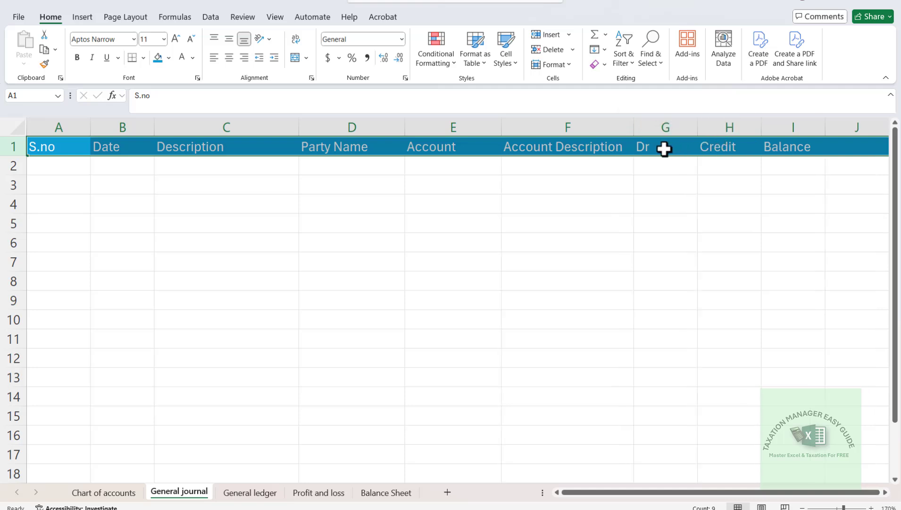
# - Centre the Dr and Credit headers in G1:H1 horizontally
pyautogui.click(663, 148)
pyautogui.hotkey('shift', 'Right')
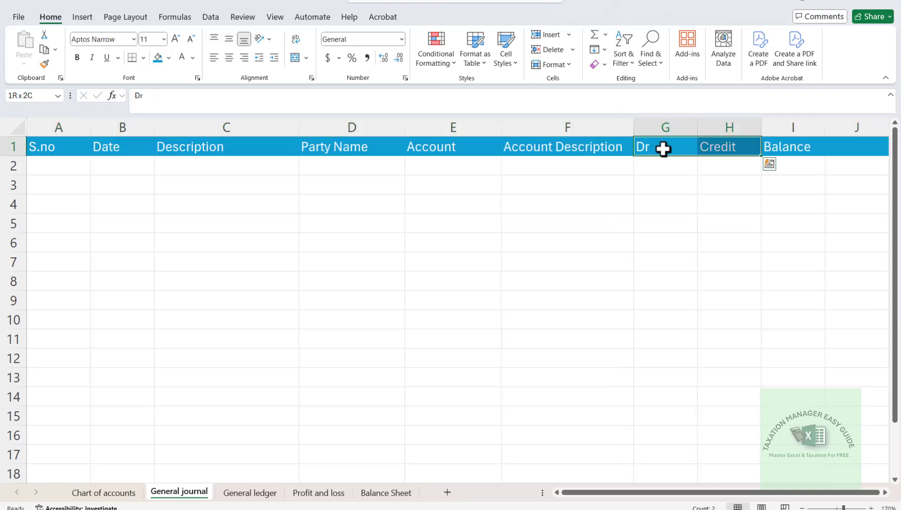
pyautogui.click(231, 60)
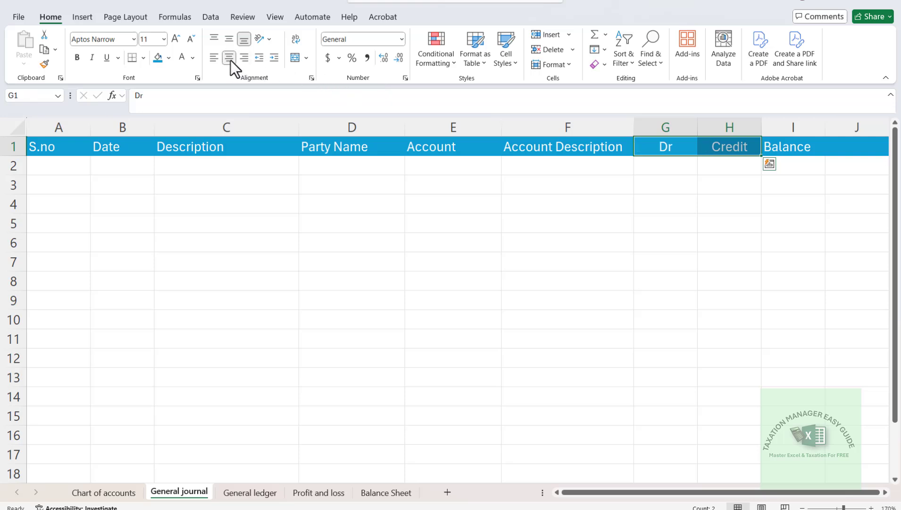
# - Add the column header Account Type in J1
pyautogui.press('Right')
pyautogui.press('Right')
pyautogui.press('Right')
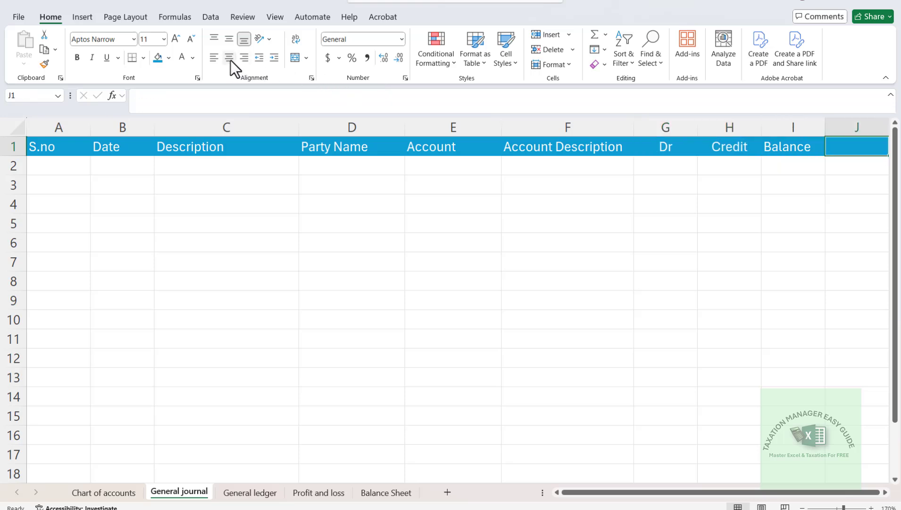
pyautogui.write('Account Type')
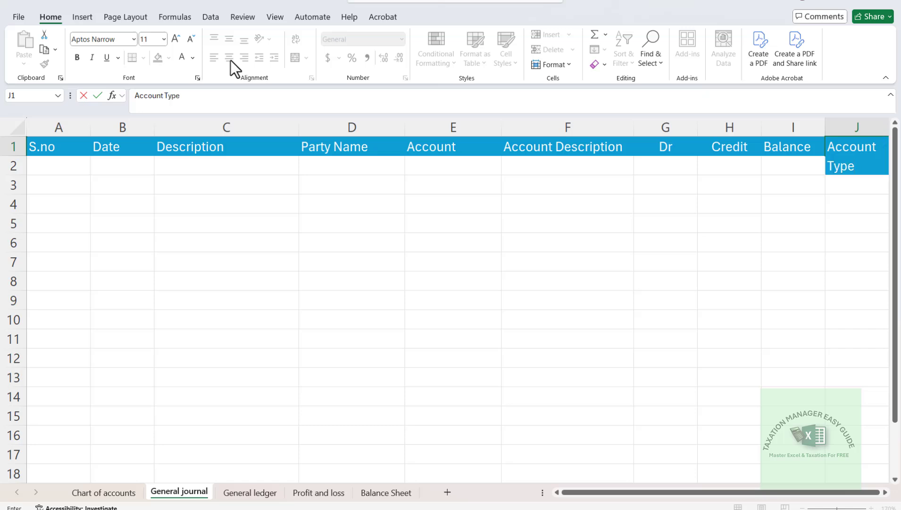
pyautogui.press('Return')
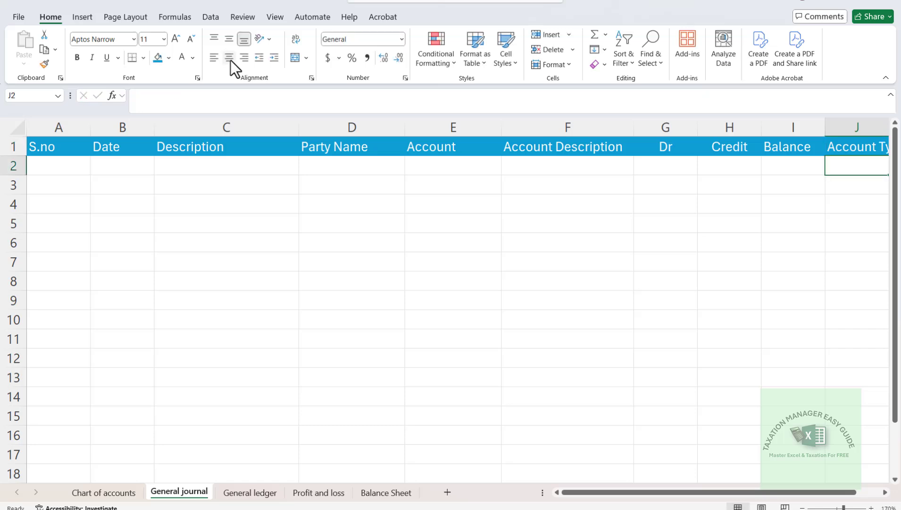
# - Convert the range A1:J2 into a table, with the first row used as its headers
pyautogui.press('Left')
pyautogui.press('Left')
pyautogui.press('Left')
pyautogui.press('Left')
pyautogui.press('Left')
pyautogui.press('Left')
pyautogui.press('Left')
pyautogui.press('Left')
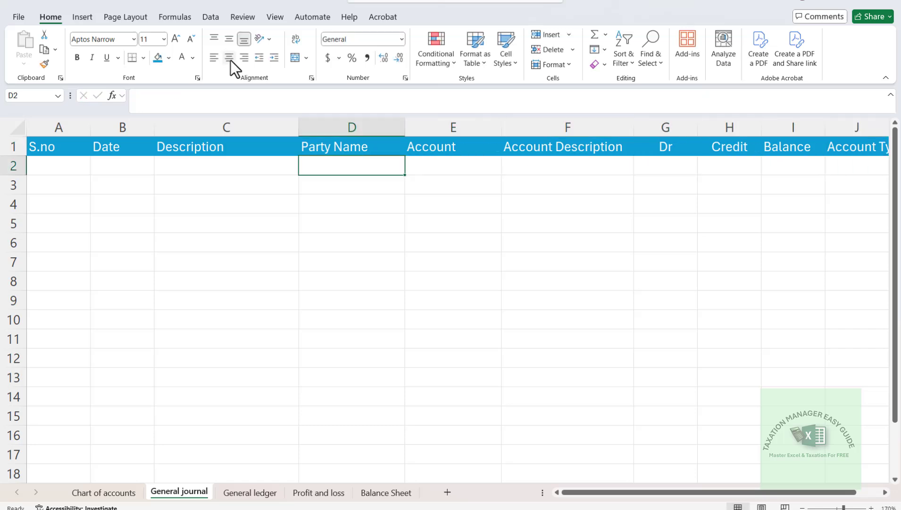
pyautogui.press('Left')
pyautogui.press('Up')
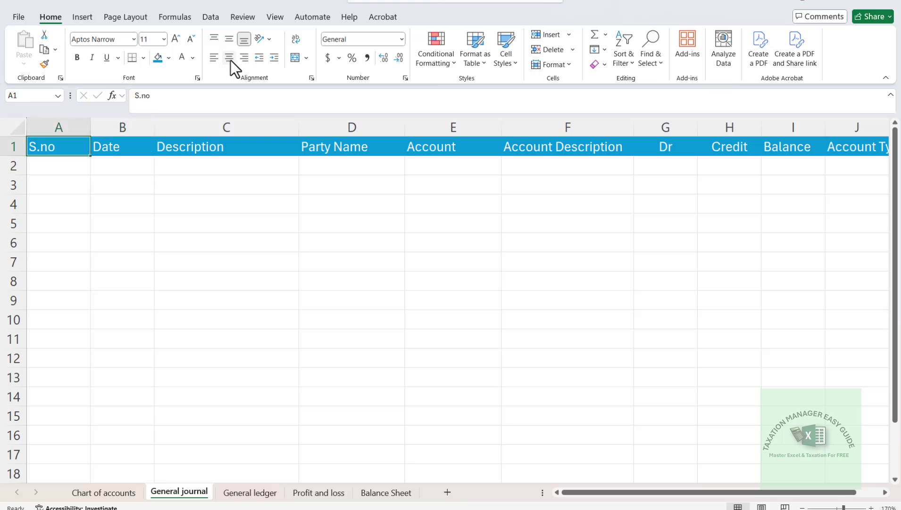
pyautogui.hotkey('shift', 'Right')
pyautogui.hotkey('shift', 'Right')
pyautogui.hotkey('shift', 'Right')
pyautogui.hotkey('shift', 'Right')
pyautogui.hotkey('shift', 'Right')
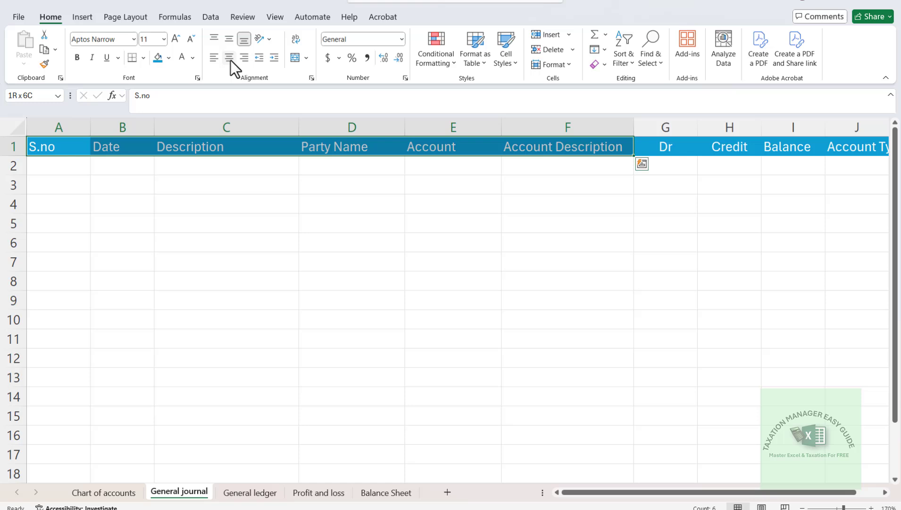
pyautogui.hotkey('shift', 'Right')
pyautogui.hotkey('shift', 'Right')
pyautogui.hotkey('shift', 'Right')
pyautogui.hotkey('shift', 'Right')
pyautogui.hotkey('shift', 'Right')
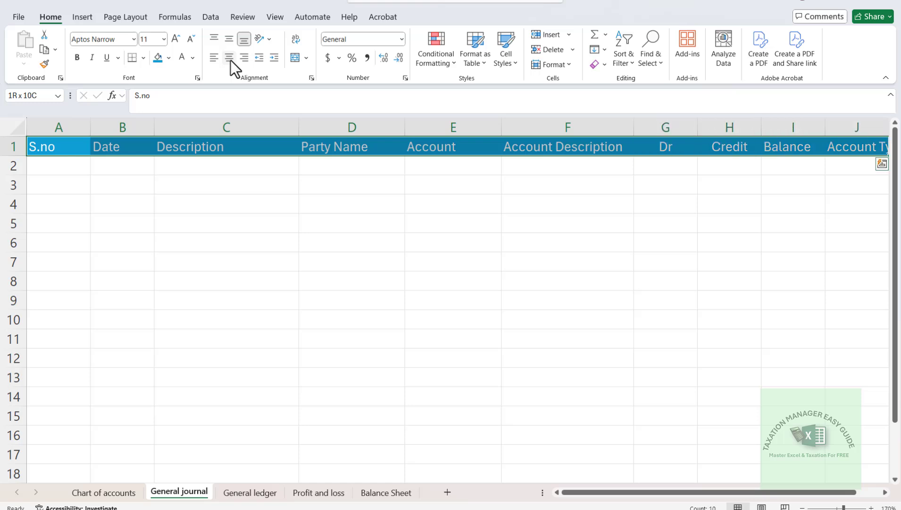
pyautogui.hotkey('shift', 'Left')
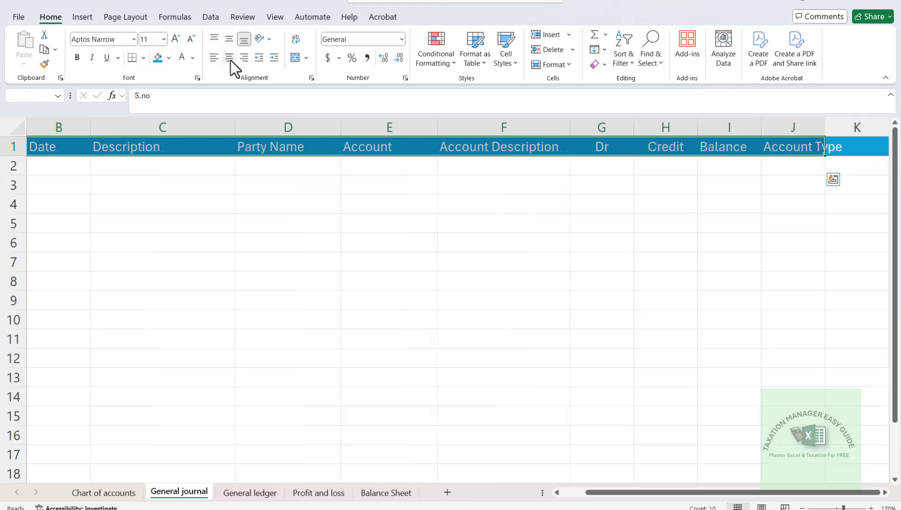
pyautogui.hotkey('shift', 'Down')
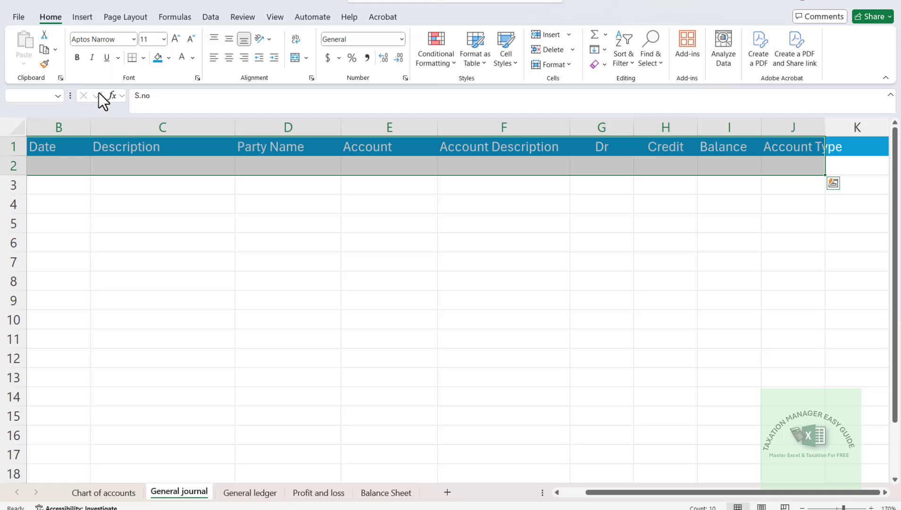
pyautogui.hotkey('ctrl', 't')
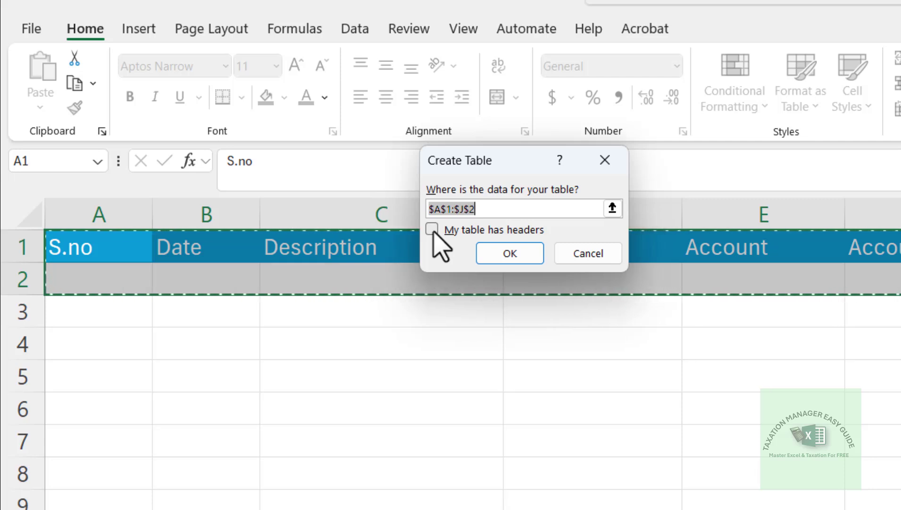
pyautogui.click(433, 230)
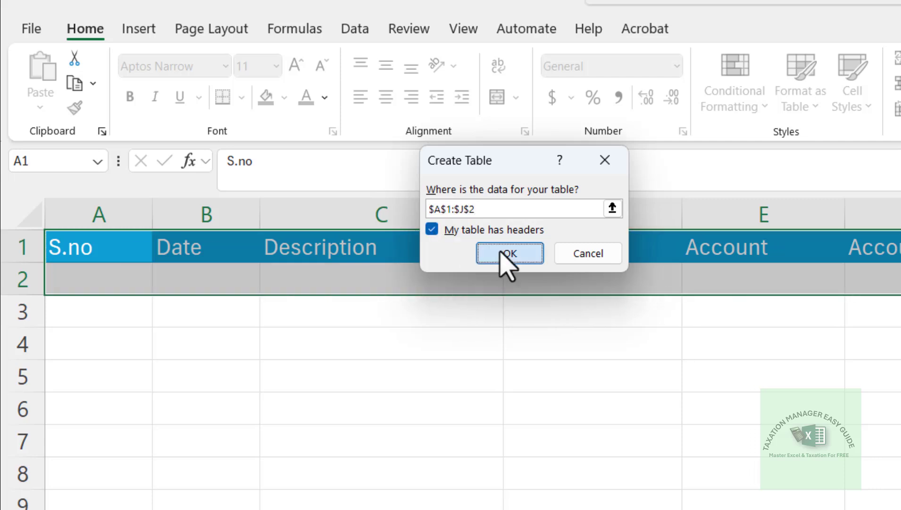
pyautogui.click(508, 259)
pyautogui.press('Down')
pyautogui.press('Down')
pyautogui.press('Down')
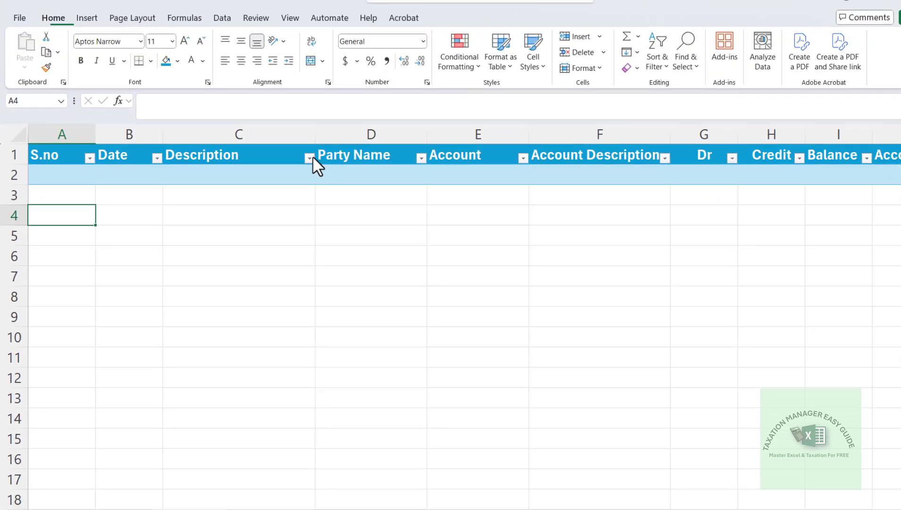
# - Enter placeholder text in the S.no cells A2:A9 so the General journal table extends down to row 9
pyautogui.press('Up')
pyautogui.press('Up')
pyautogui.write('dsad')
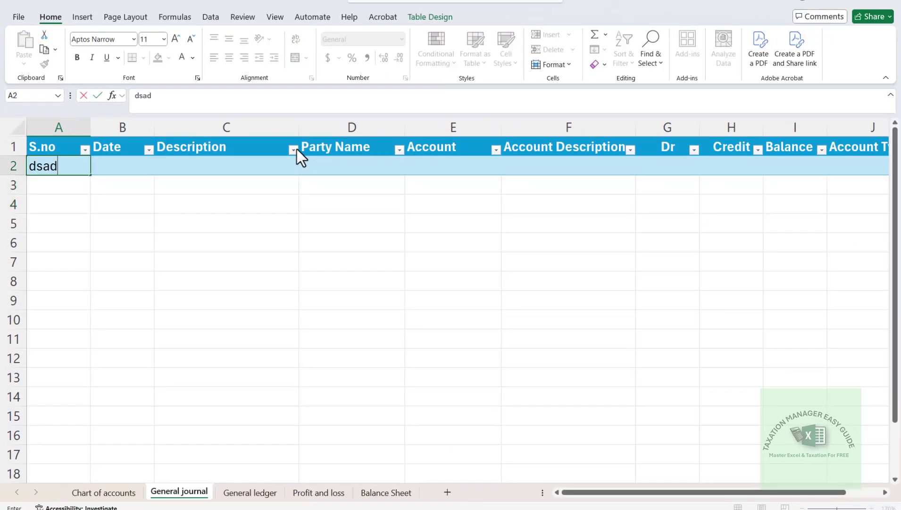
pyautogui.press('Return')
pyautogui.write('dsf')
pyautogui.press('Return')
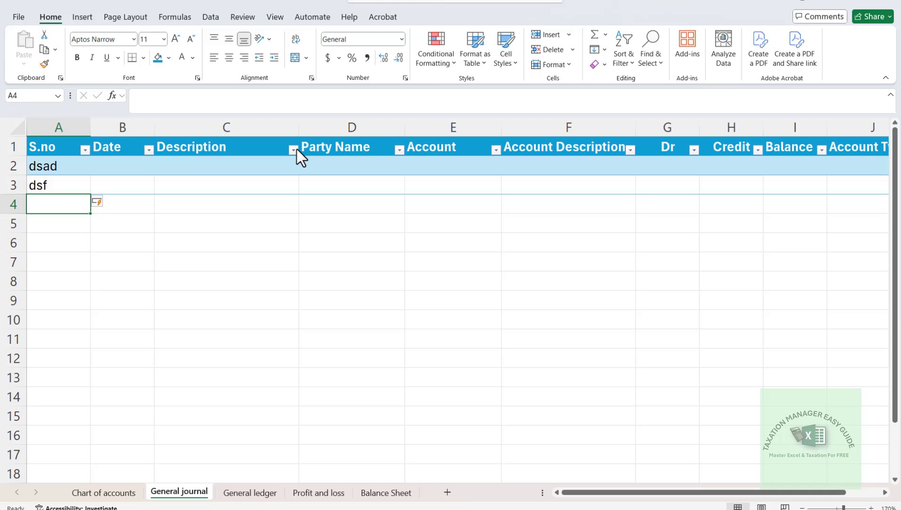
pyautogui.write('afd')
pyautogui.press('Return')
pyautogui.write('asdf')
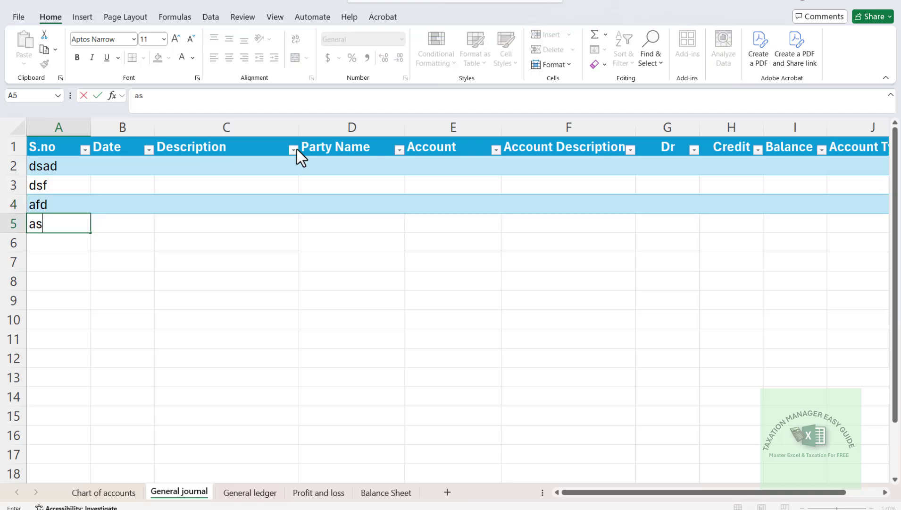
pyautogui.press('Return')
pyautogui.write('fad')
pyautogui.press('Return')
pyautogui.write('fad')
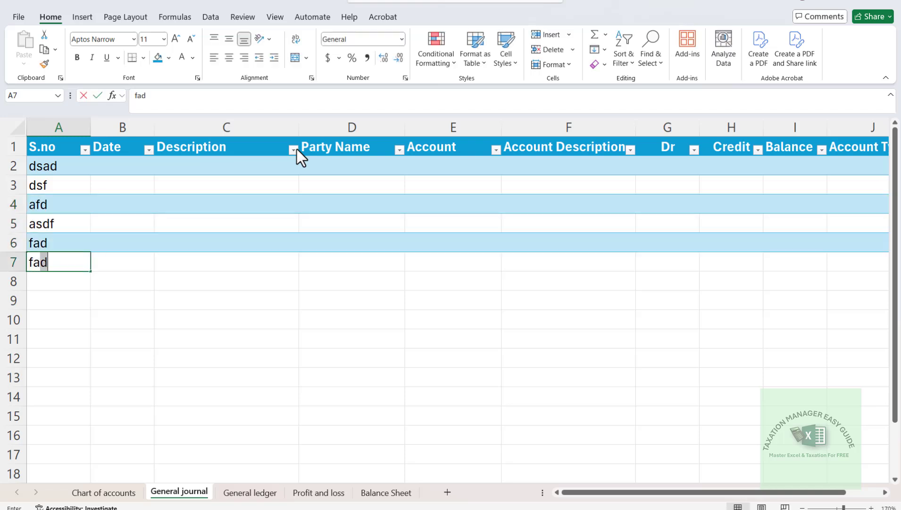
pyautogui.press('Return')
pyautogui.write('adsf')
pyautogui.press('Return')
pyautogui.write('adsf')
pyautogui.press('Return')
pyautogui.write('a')
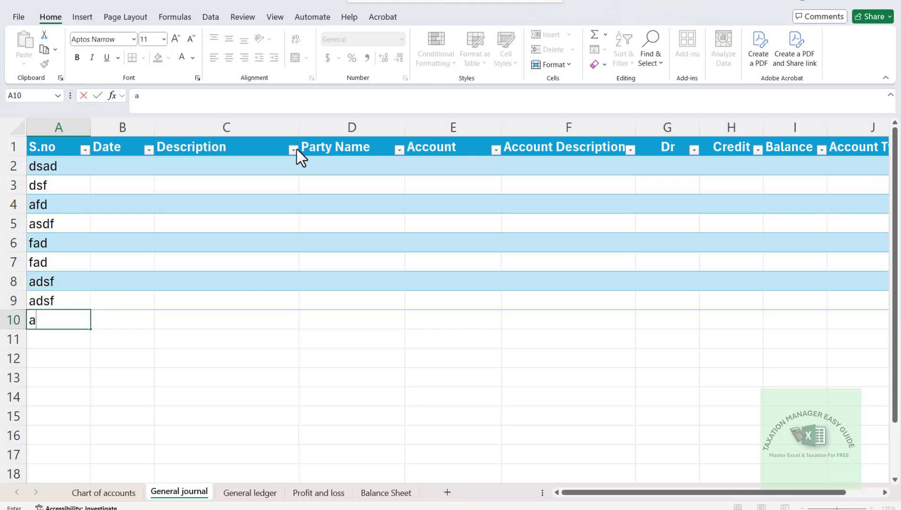
pyautogui.press('Escape')
# - Clear the placeholder text from the S.no cells A2:A9
pyautogui.press('Up')
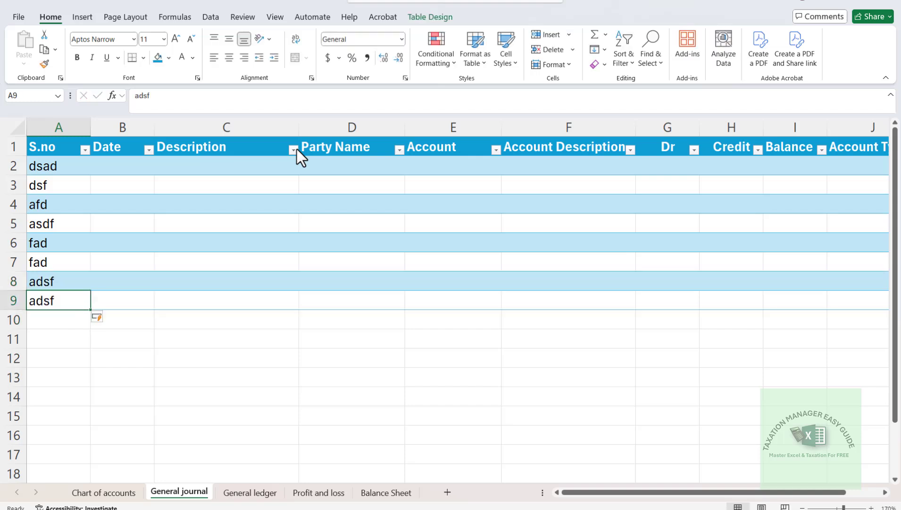
pyautogui.hotkey('shift', 'Up')
pyautogui.hotkey('shift', 'Up')
pyautogui.hotkey('shift', 'Up')
pyautogui.hotkey('shift', 'Up')
pyautogui.hotkey('shift', 'Up')
pyautogui.hotkey('shift', 'Up')
pyautogui.hotkey('shift', 'Up')
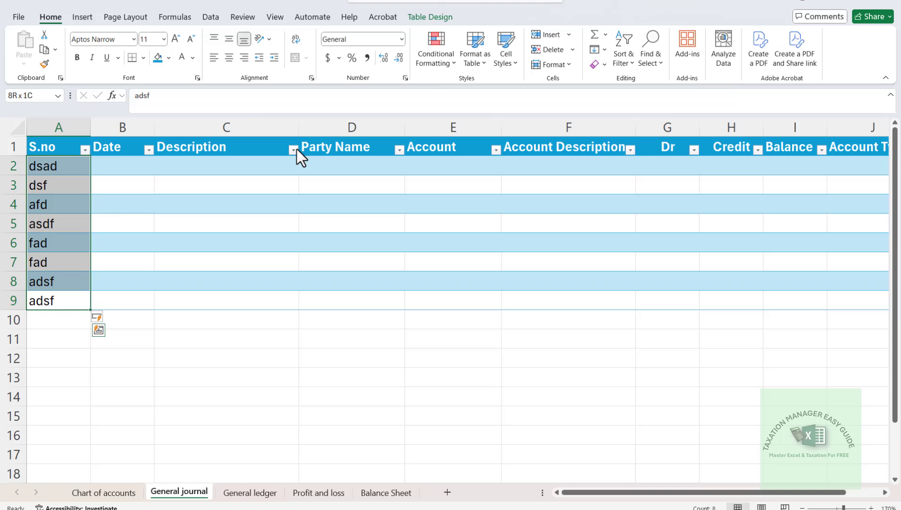
pyautogui.press('Delete')
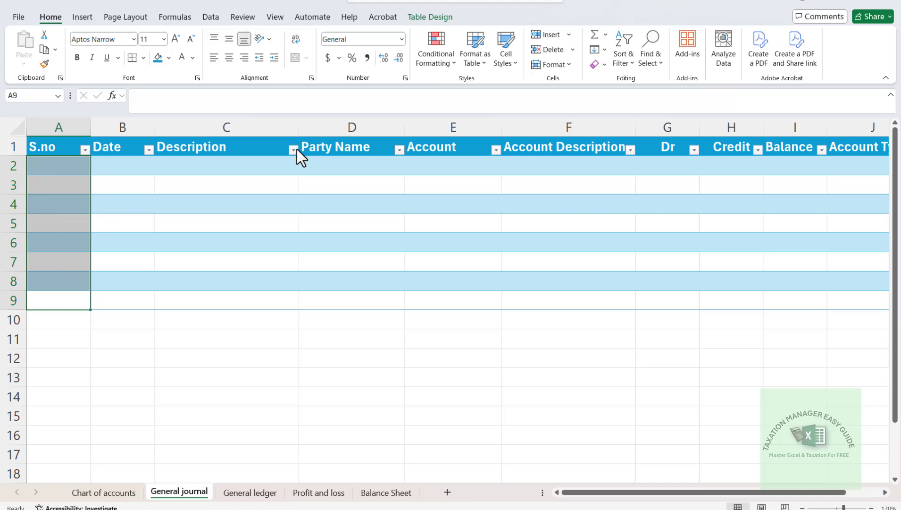
pyautogui.press('Up')
pyautogui.press('Up')
pyautogui.press('Up')
pyautogui.press('Up')
pyautogui.press('Up')
pyautogui.press('Up')
pyautogui.press('Up')
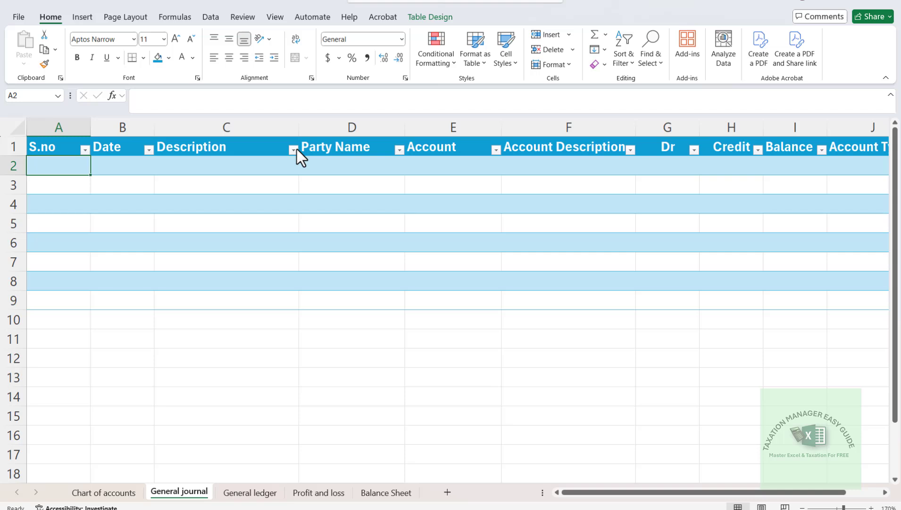
pyautogui.press('Right')
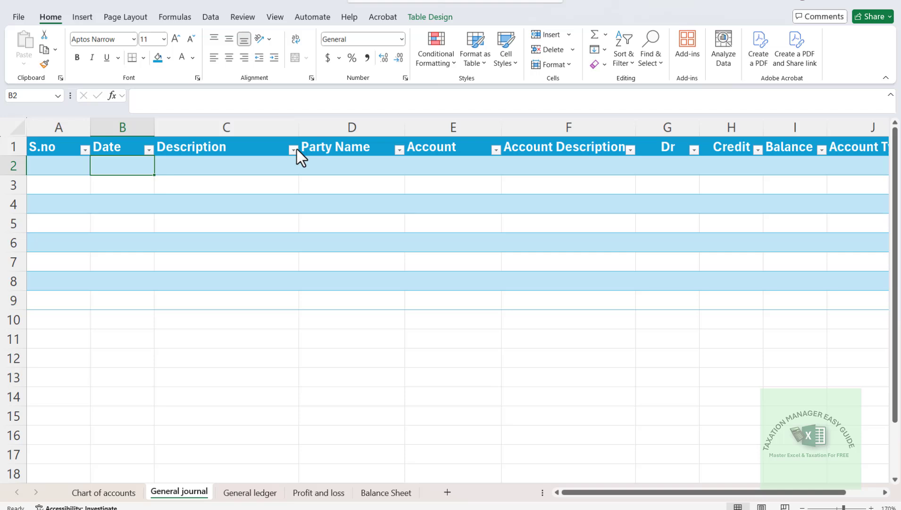
pyautogui.press('Down')
pyautogui.press('Down')
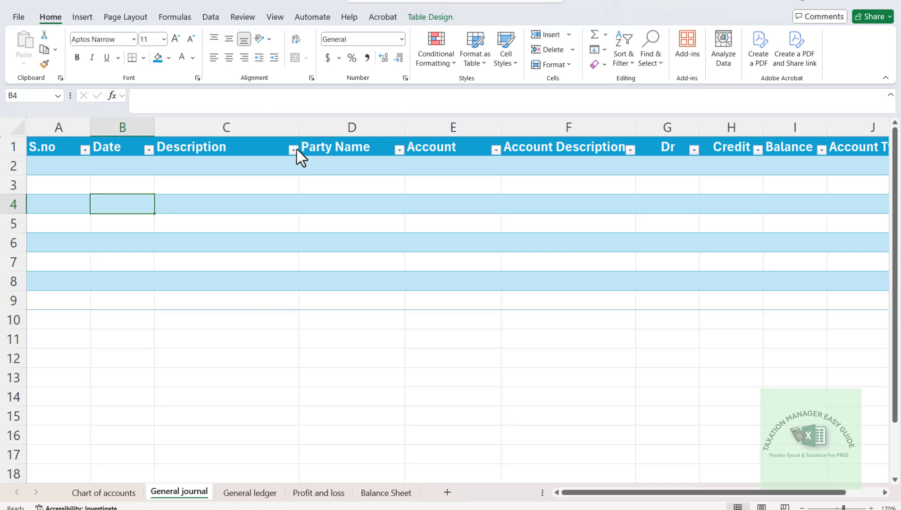
# - Convert the range A13:C59 on the Chart of accounts sheet into a table, with row 13 used as its headers
pyautogui.click(105, 492)
pyautogui.press('Up')
pyautogui.press('Up')
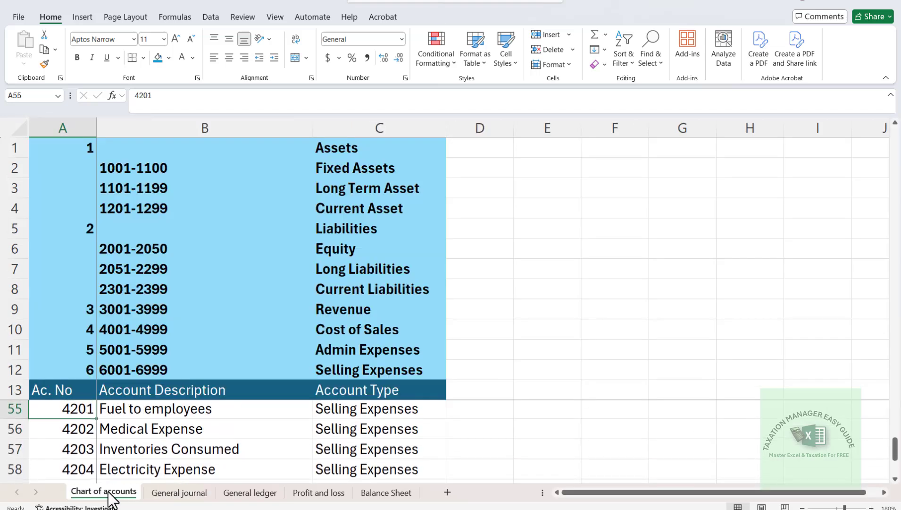
pyautogui.hotkey('ctrl', 'Up')
pyautogui.press('Down')
pyautogui.press('Down')
pyautogui.press('Down')
pyautogui.press('Down')
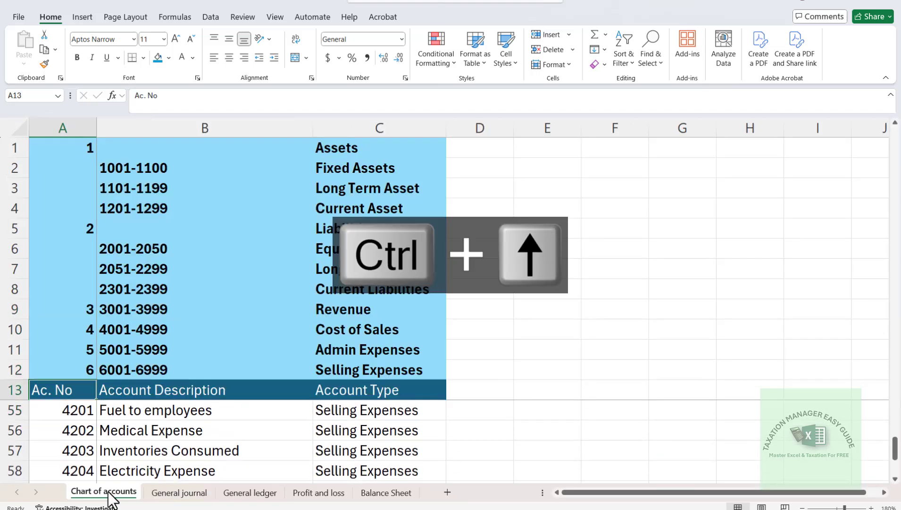
pyautogui.hotkey('shift', 'Right')
pyautogui.hotkey('shift', 'Right')
pyautogui.hotkey('ctrl', 'shift', 'Down')
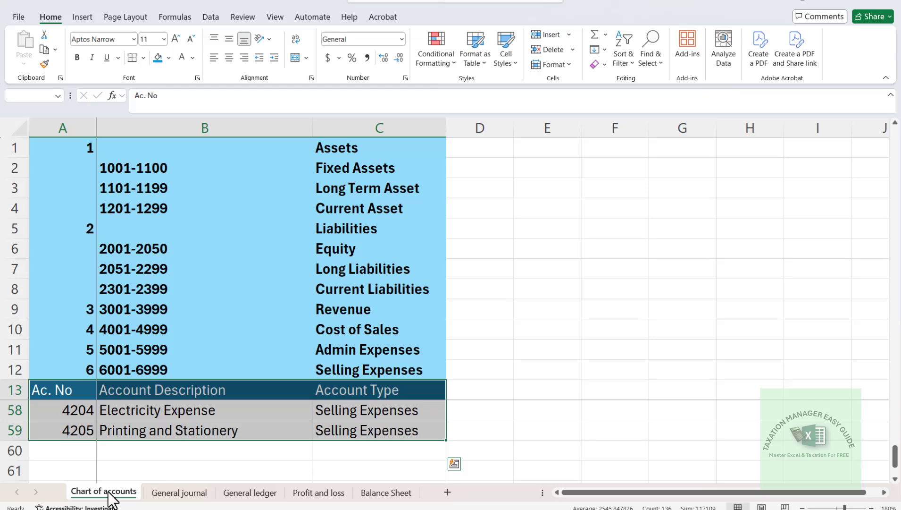
pyautogui.hotkey('ctrl', 't')
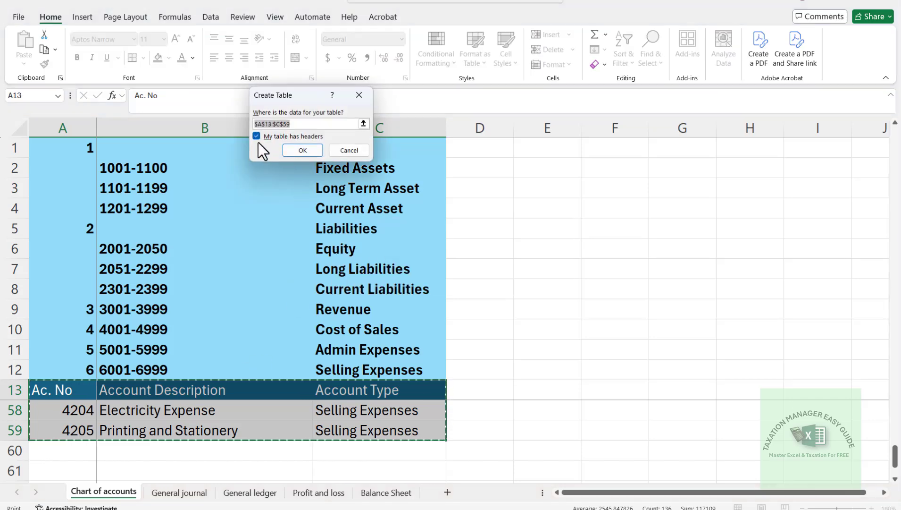
pyautogui.click(292, 151)
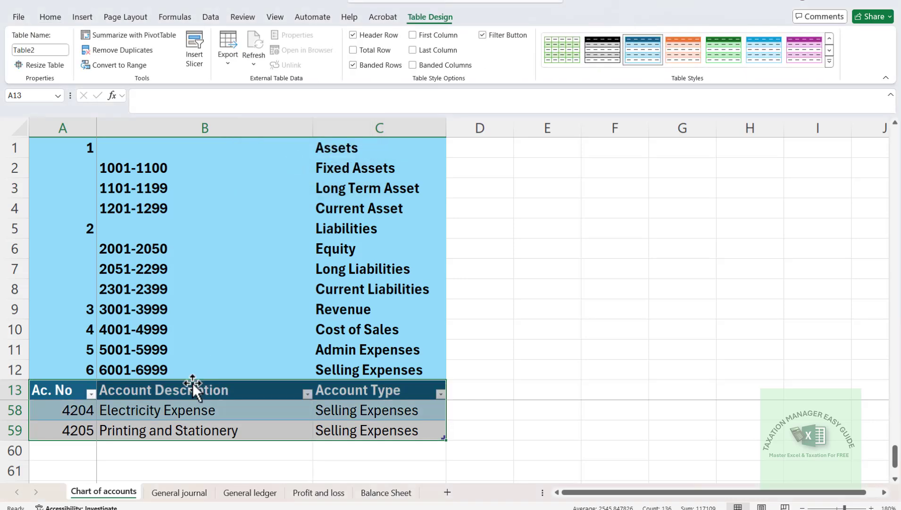
pyautogui.click(187, 430)
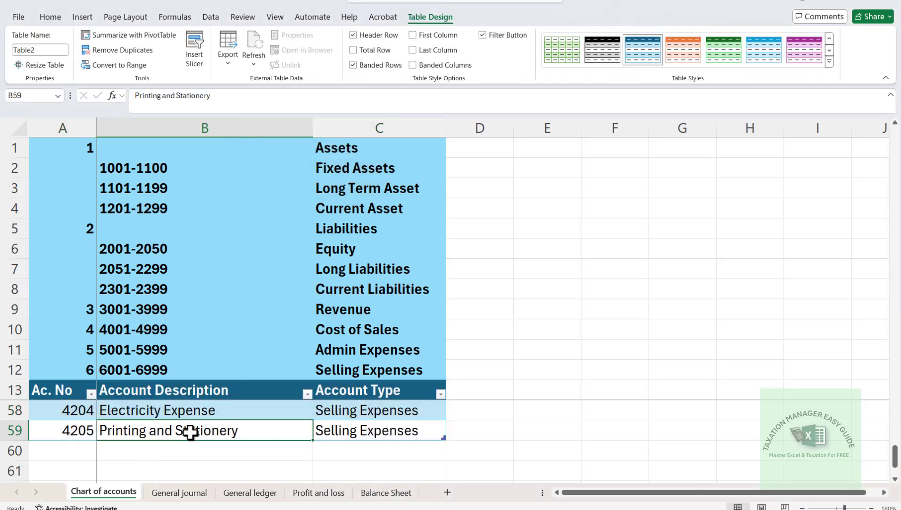
# - Rename the Account header in E1 of the General journal sheet as Account No
pyautogui.click(174, 493)
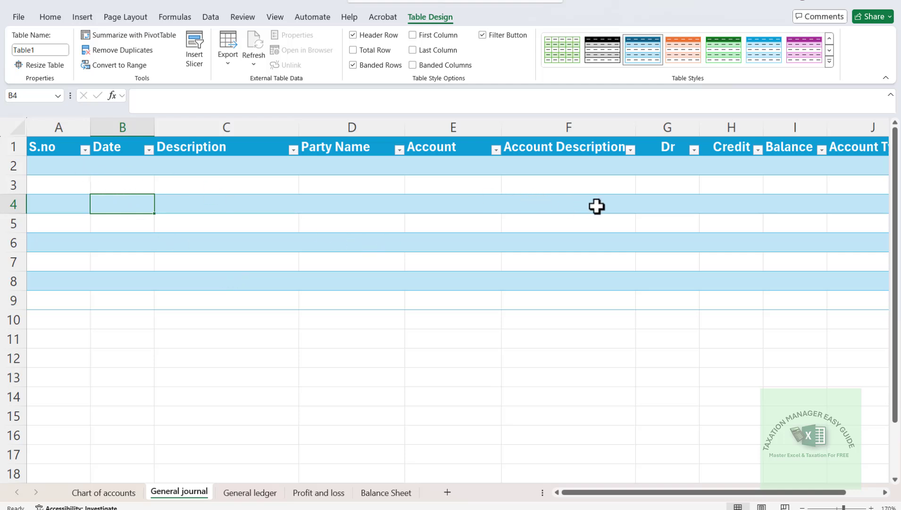
pyautogui.click(554, 169)
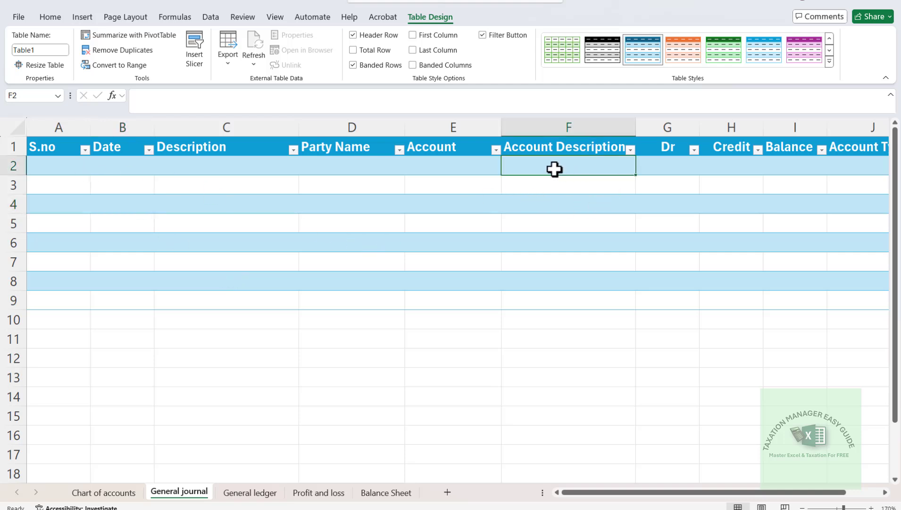
pyautogui.press('Left')
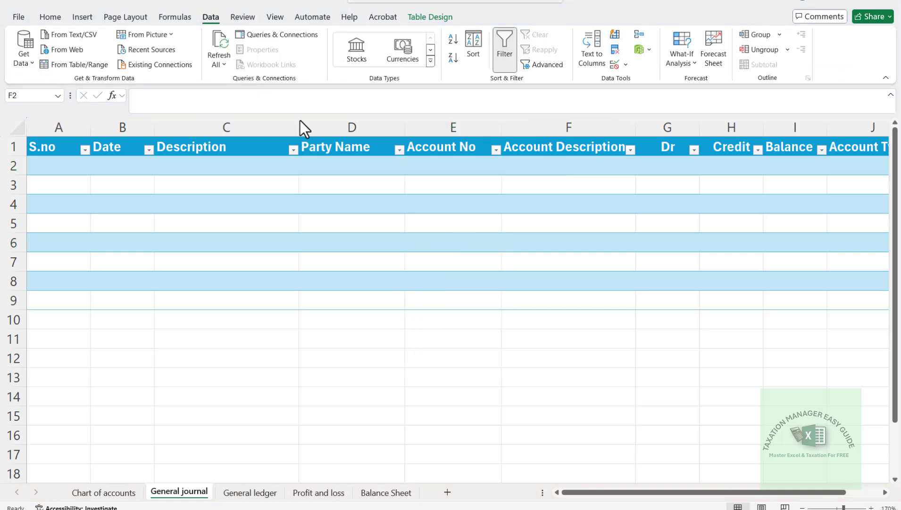
# - Select the Account Description cells F2:F9 in the General journal table
pyautogui.click(589, 166)
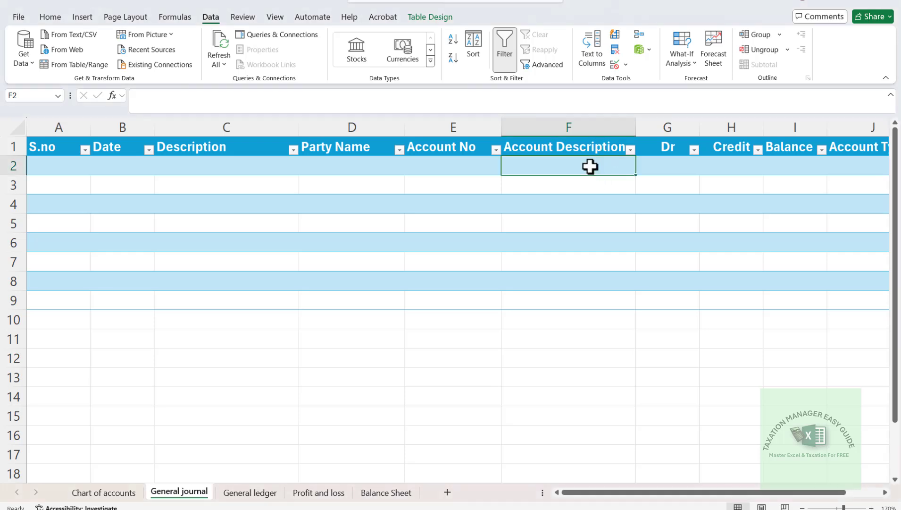
pyautogui.hotkey('shift', 'Down')
pyautogui.hotkey('shift', 'Down')
pyautogui.hotkey('shift', 'Down')
pyautogui.hotkey('shift', 'Down')
pyautogui.hotkey('shift', 'Down')
pyautogui.hotkey('shift', 'Down')
pyautogui.hotkey('shift', 'Down')
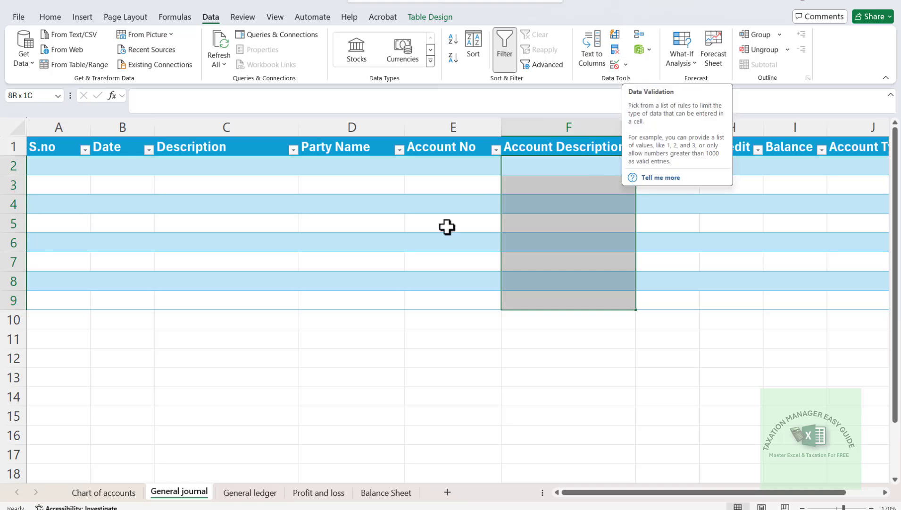
# - Review the account descriptions in the Chart of accounts table, comparing the entries across the different account types
pyautogui.click(115, 494)
pyautogui.click(179, 444)
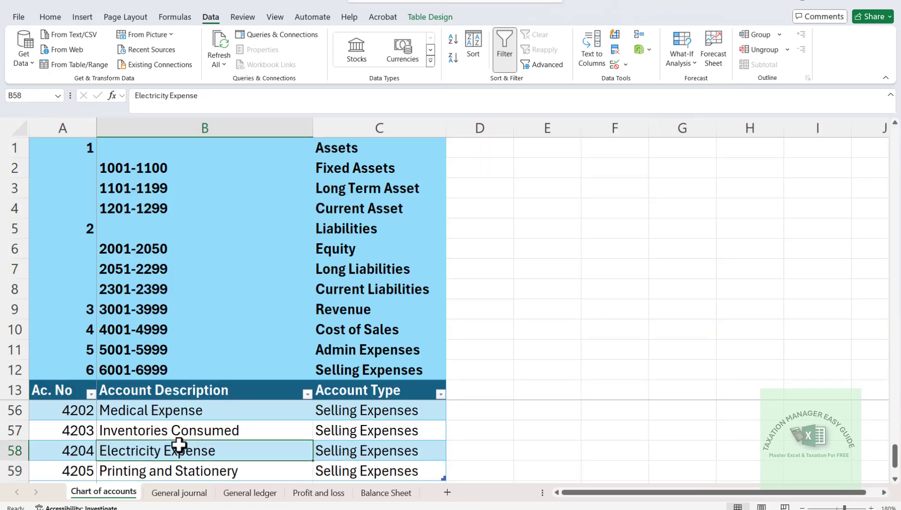
pyautogui.press('Up')
pyautogui.press('Up')
pyautogui.press('Up')
pyautogui.press('Up')
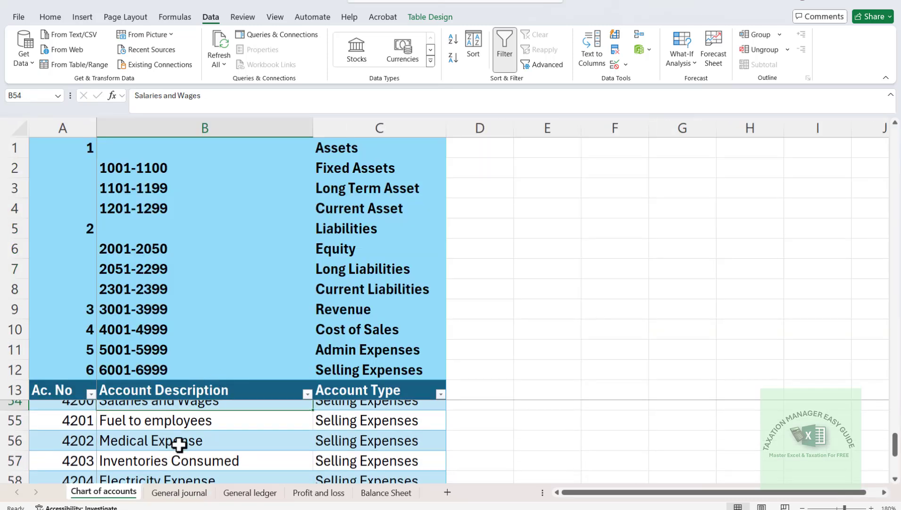
pyautogui.press('Up')
pyautogui.press('Up')
pyautogui.press('Up')
pyautogui.press('Up')
pyautogui.press('Up')
pyautogui.press('Up')
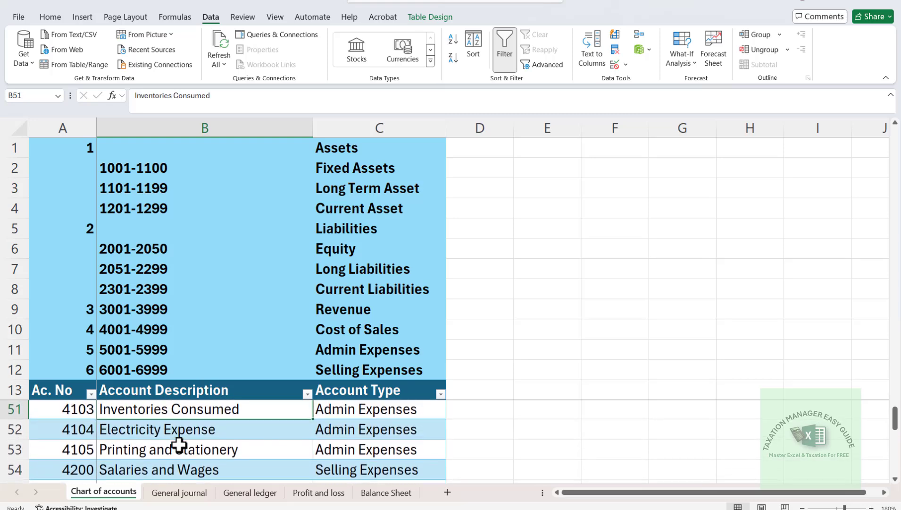
pyautogui.press('Up')
pyautogui.press('Up')
pyautogui.press('Up')
pyautogui.press('Up')
pyautogui.press('Up')
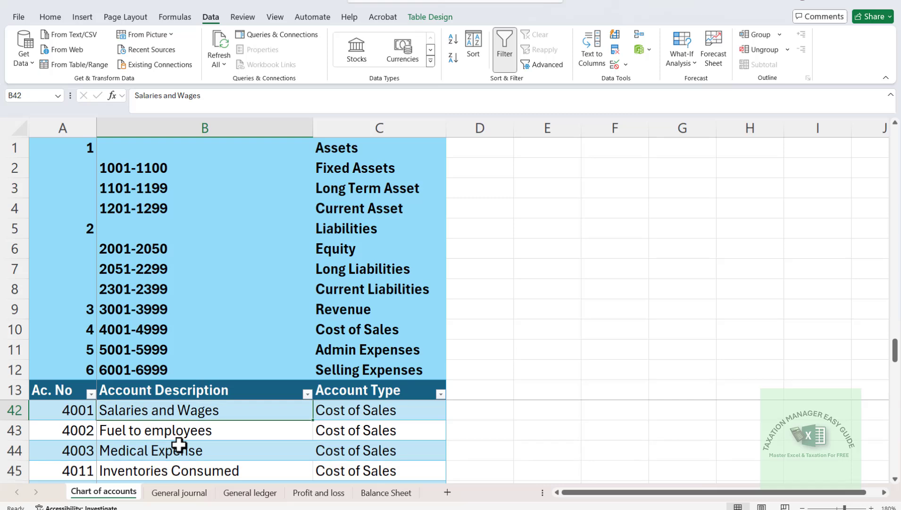
pyautogui.press('Up')
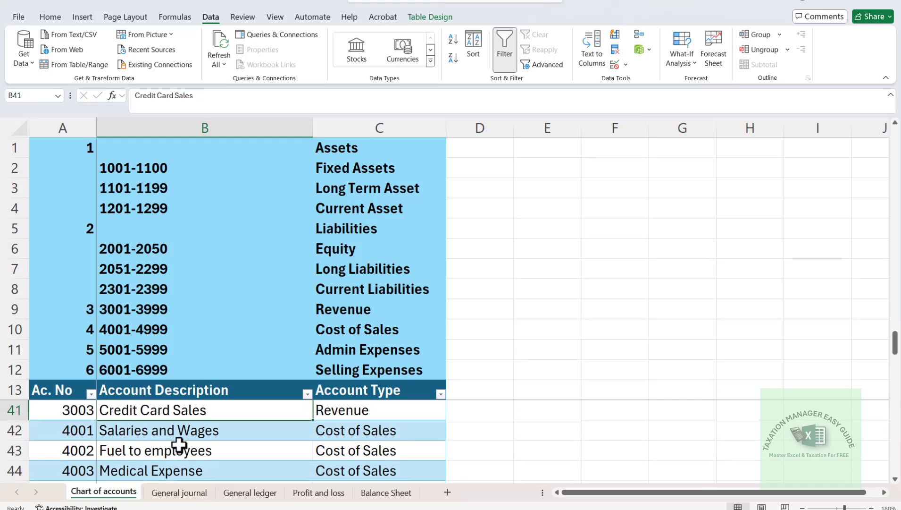
pyautogui.press('Up')
pyautogui.press('Up')
pyautogui.press('Up')
pyautogui.press('Up')
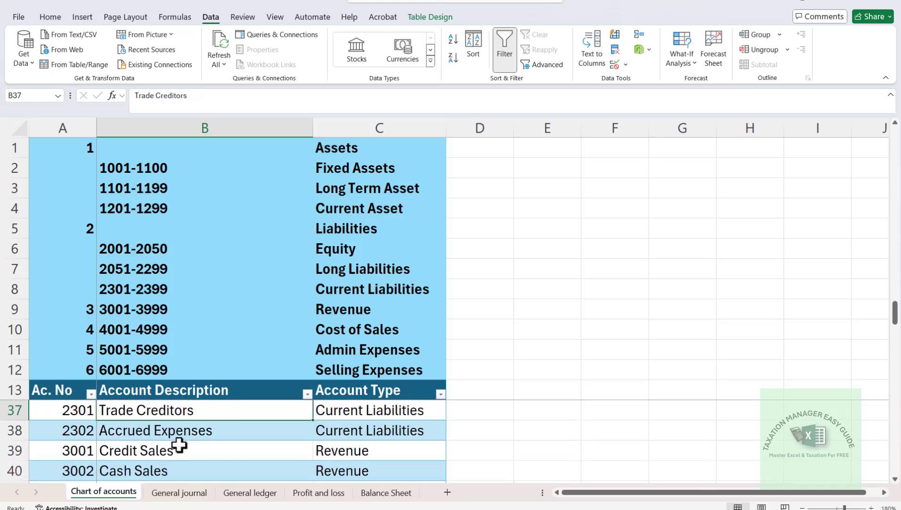
# - Add the column header Helper Column in D13, beside Account Type in the Chart of accounts table
pyautogui.hotkey('ctrl', 'Up')
pyautogui.press('Right')
pyautogui.press('Right')
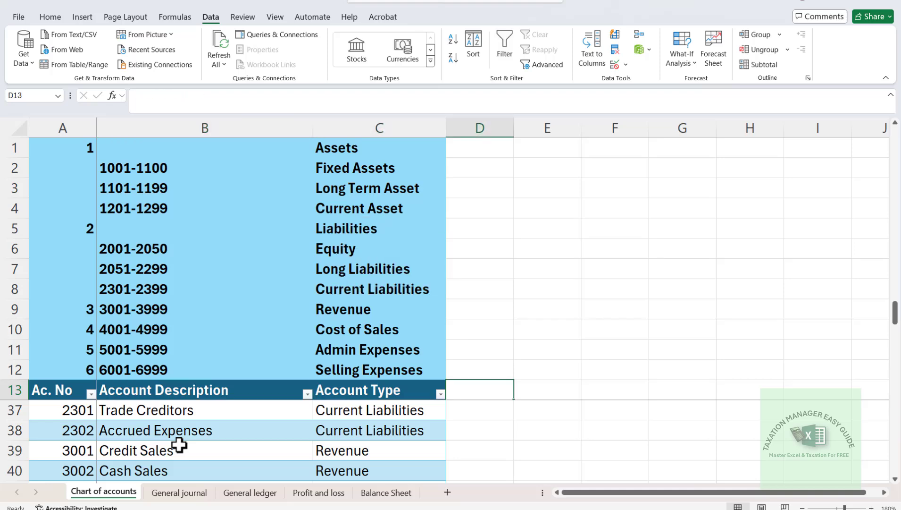
pyautogui.write('Helper C')
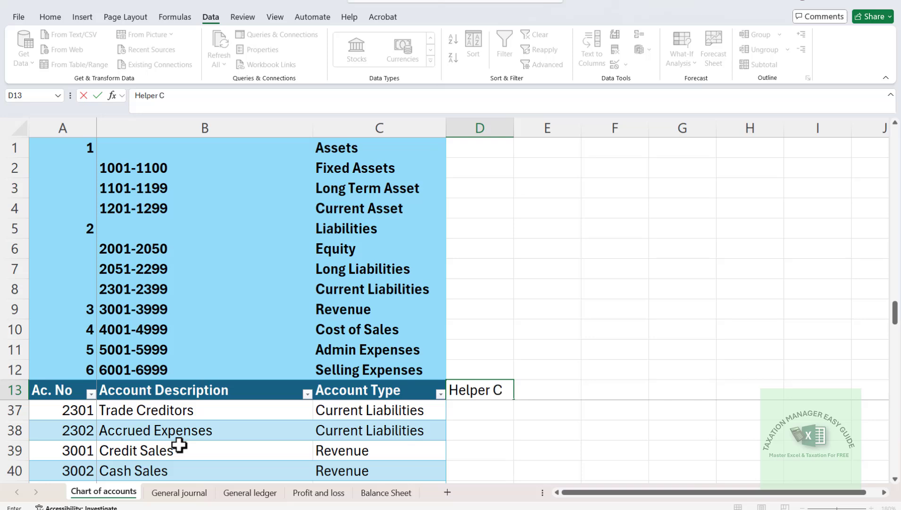
pyautogui.write('lo')
pyautogui.press('BackSpace')
pyautogui.press('BackSpace')
pyautogui.write('olun')
pyautogui.press('BackSpace')
pyautogui.write('mn')
pyautogui.press('Return')
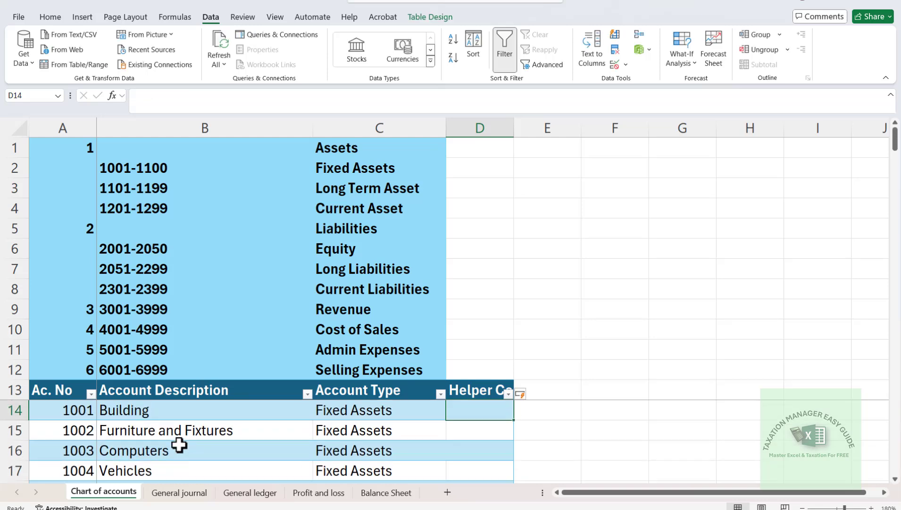
# - Fill the Helper Column from D14 with a formula joining each row's Account Description and Account Type: =[@[Account Description]]&[@[Account Type]]
pyautogui.write('=')
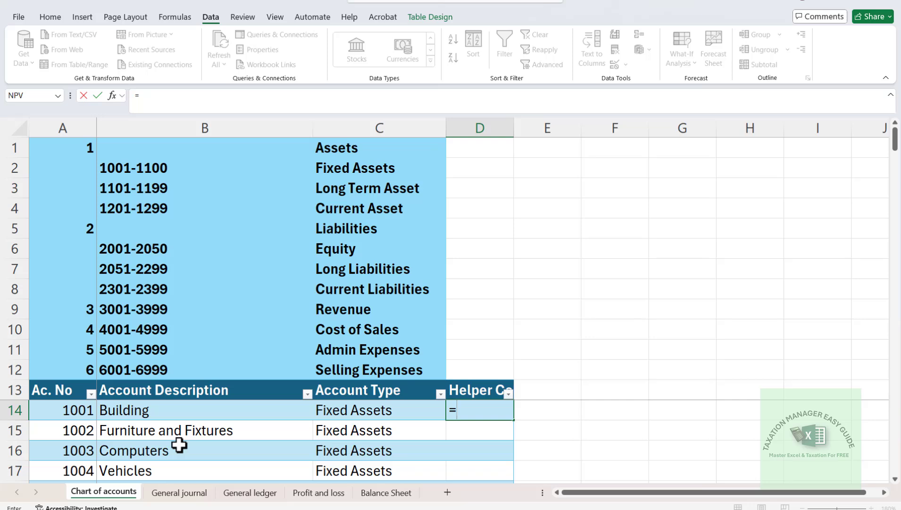
pyautogui.press('Left')
pyautogui.press('Left')
pyautogui.press('Left')
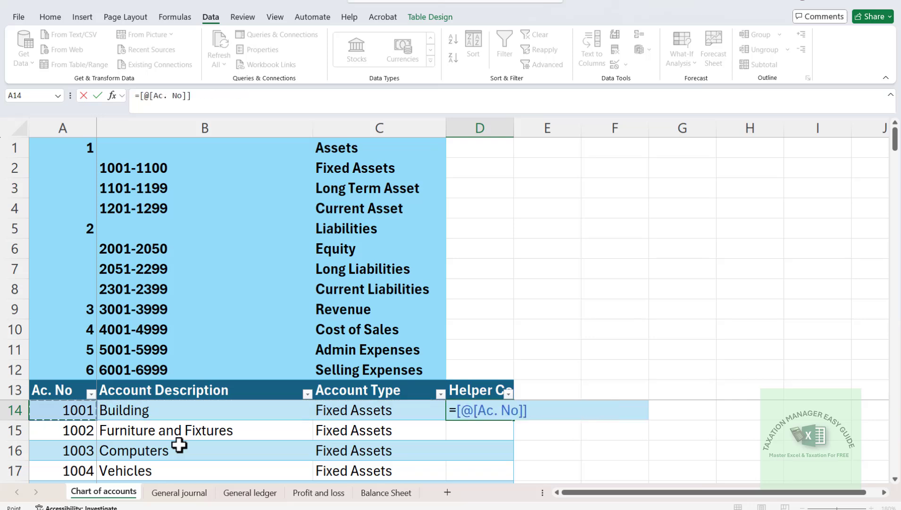
pyautogui.press('Right')
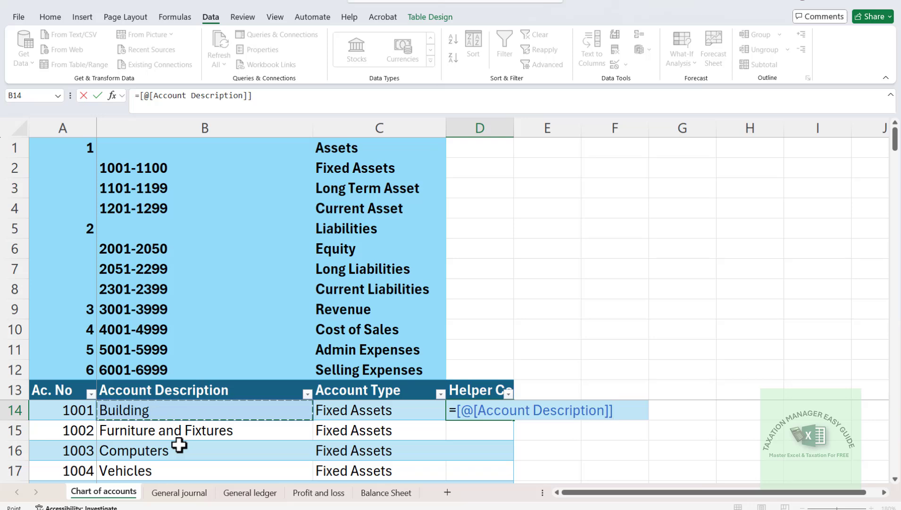
pyautogui.write('&')
pyautogui.press('Left')
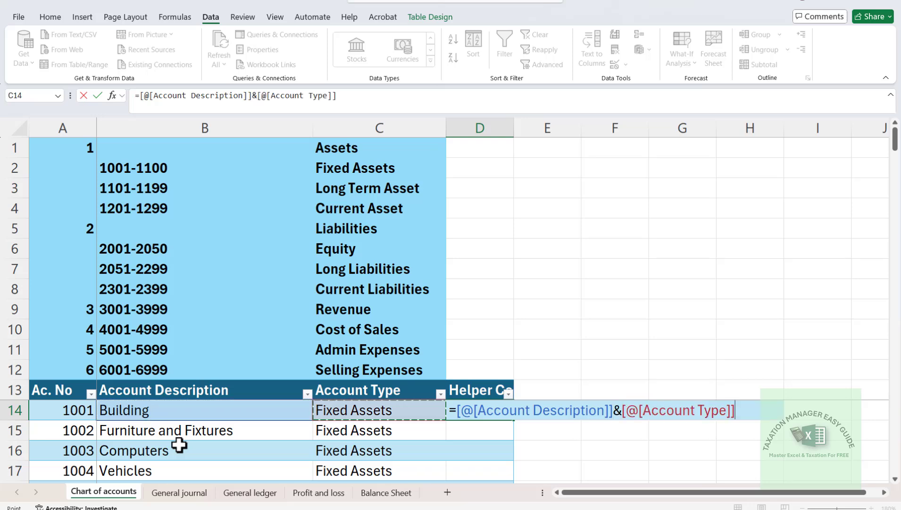
pyautogui.press('Return')
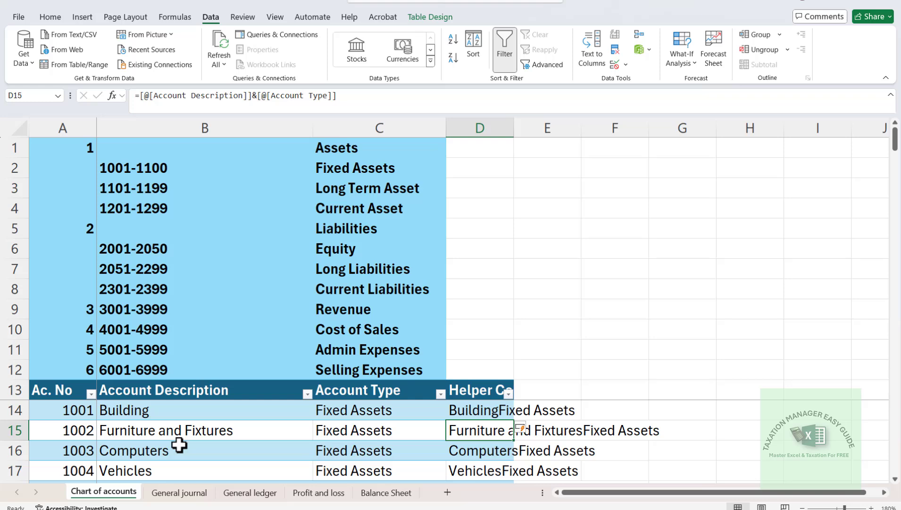
# - Review the combined descriptions down the Helper Column through its last row, checking how account names and types are joined
pyautogui.press('Down')
pyautogui.press('Down')
pyautogui.press('Down')
pyautogui.press('Down')
pyautogui.press('Down')
pyautogui.press('Down')
pyautogui.press('Down')
pyautogui.press('Down')
pyautogui.press('Down')
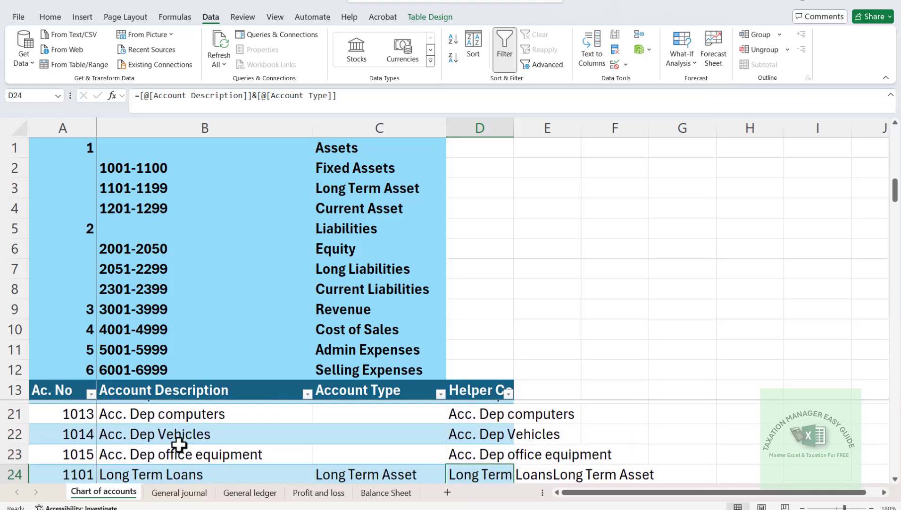
pyautogui.press('Down')
pyautogui.press('Down')
pyautogui.press('Down')
pyautogui.press('Down')
pyautogui.press('Down')
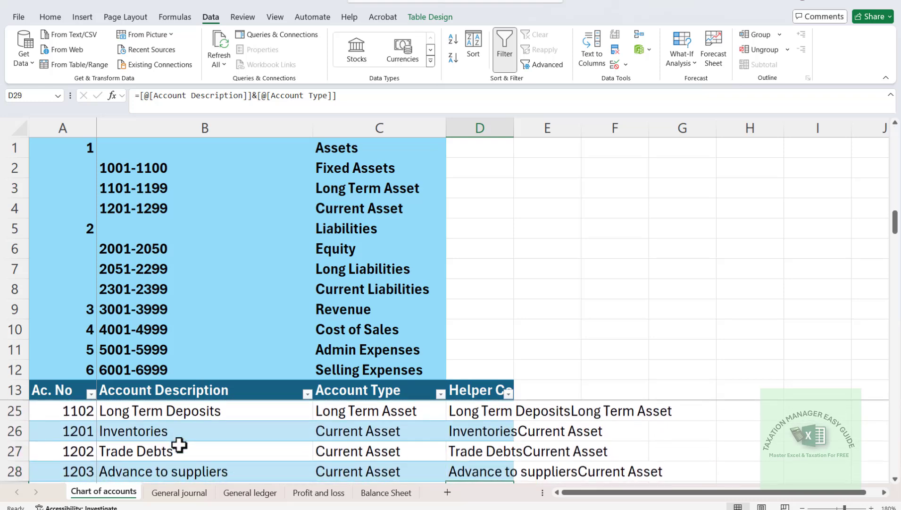
pyautogui.press('Down')
pyautogui.press('Down')
pyautogui.press('Down')
pyautogui.press('Down')
pyautogui.press('Down')
pyautogui.press('Down')
pyautogui.press('Down')
pyautogui.press('Down')
pyautogui.press('Down')
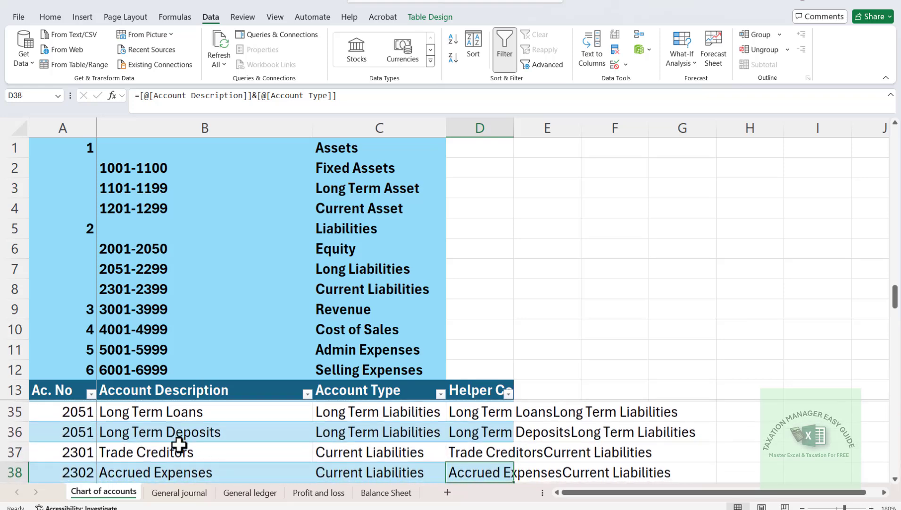
pyautogui.press('Down')
pyautogui.press('Down')
pyautogui.press('Down')
pyautogui.press('Down')
pyautogui.press('Down')
pyautogui.press('Down')
pyautogui.press('Down')
pyautogui.press('Down')
pyautogui.press('Down')
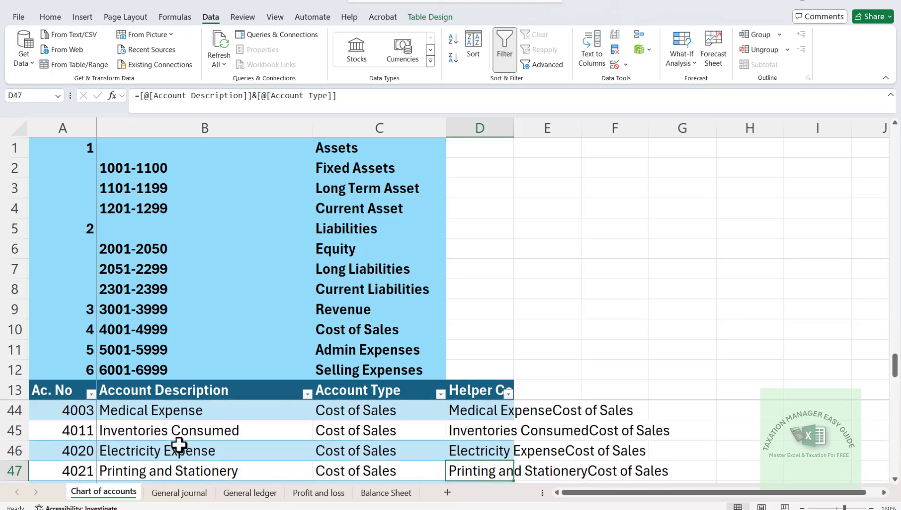
pyautogui.hotkey('ctrl', 'Down')
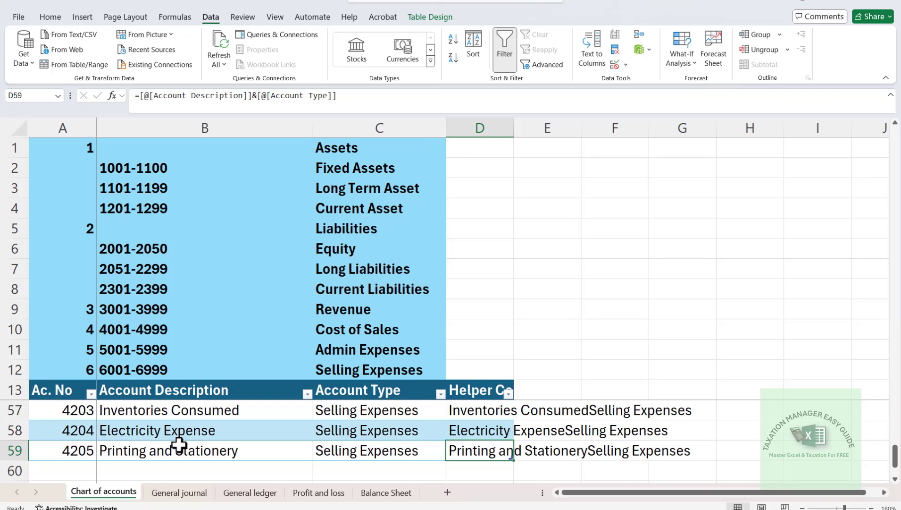
pyautogui.press('Up')
pyautogui.press('Up')
pyautogui.press('Up')
pyautogui.press('Up')
pyautogui.press('Up')
pyautogui.press('Up')
pyautogui.press('Up')
pyautogui.press('Up')
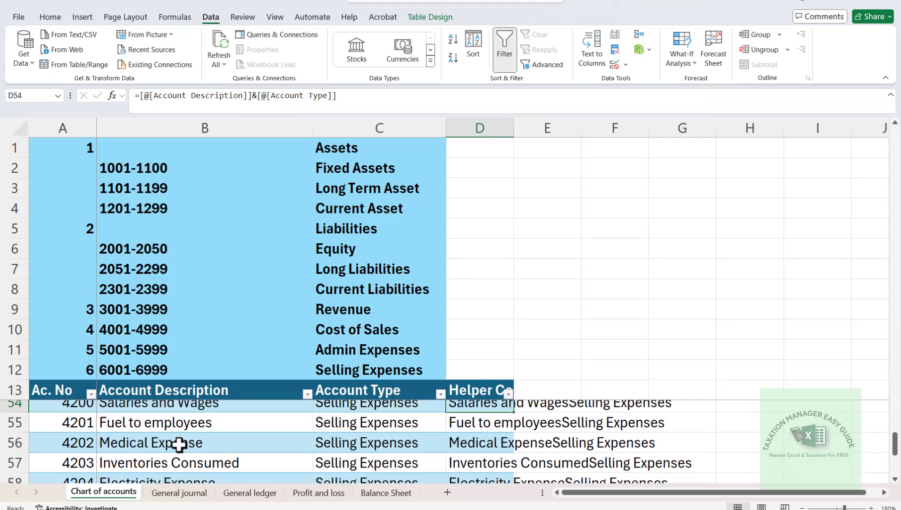
pyautogui.press('Up')
pyautogui.press('Up')
# - Add a space separator to the Helper Column formula in D14, making it =[@[Account Description]]&" "&[@[Account Type]]
pyautogui.hotkey('ctrl', 'Up')
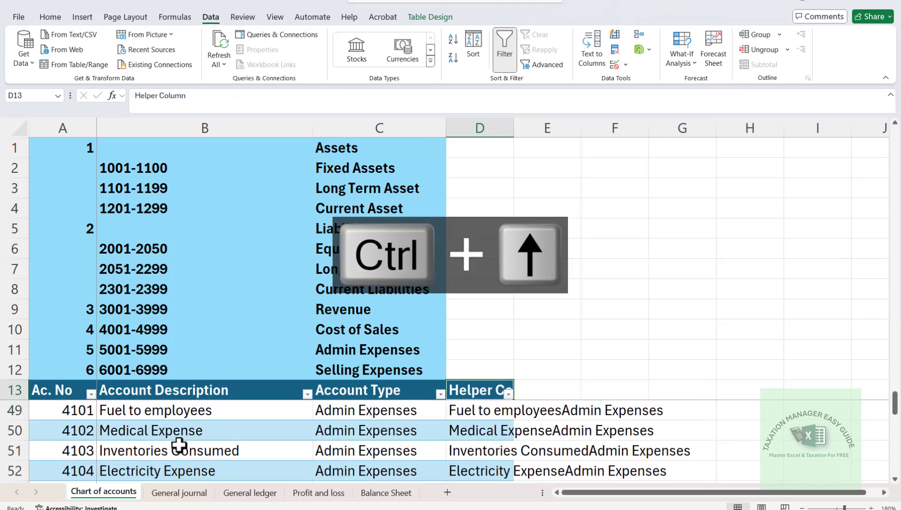
pyautogui.press('F2')
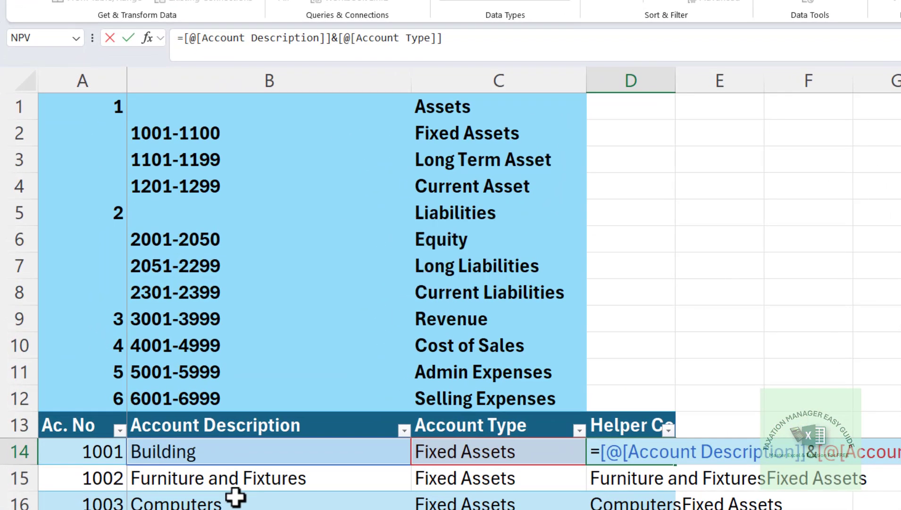
pyautogui.write('"')
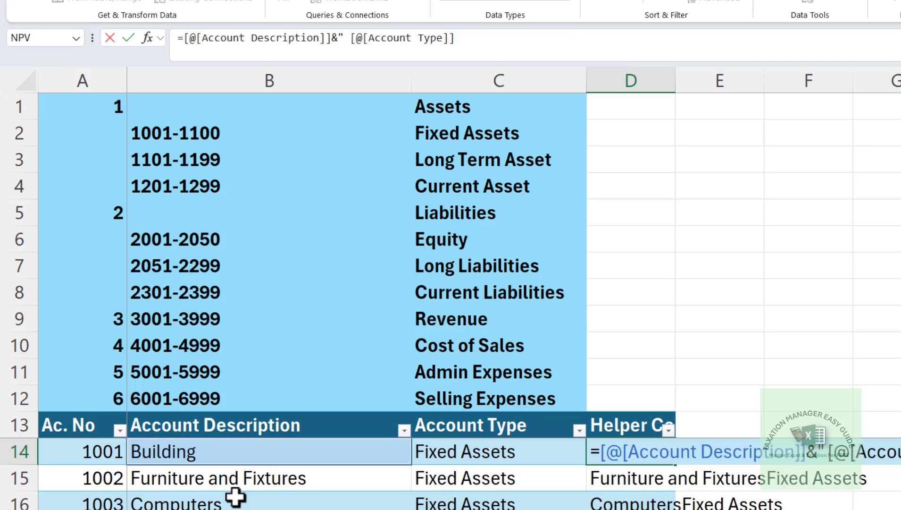
pyautogui.write(' "')
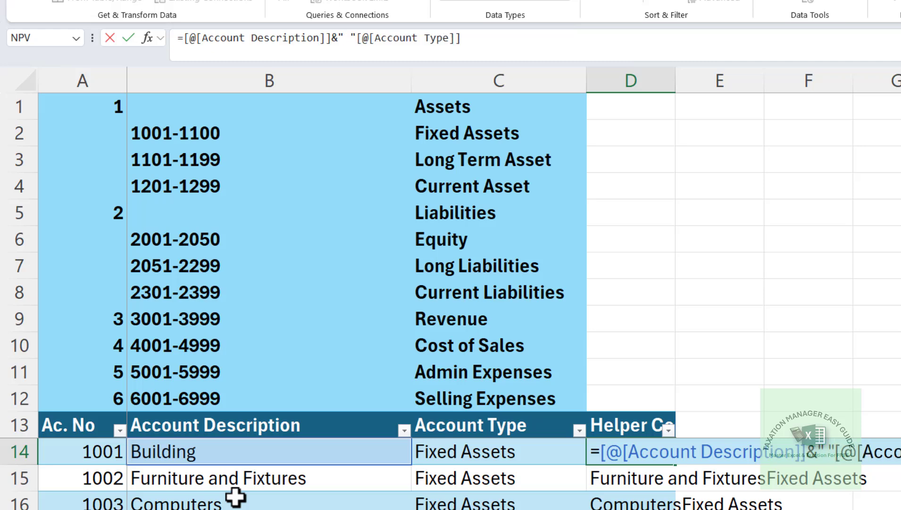
pyautogui.write('&')
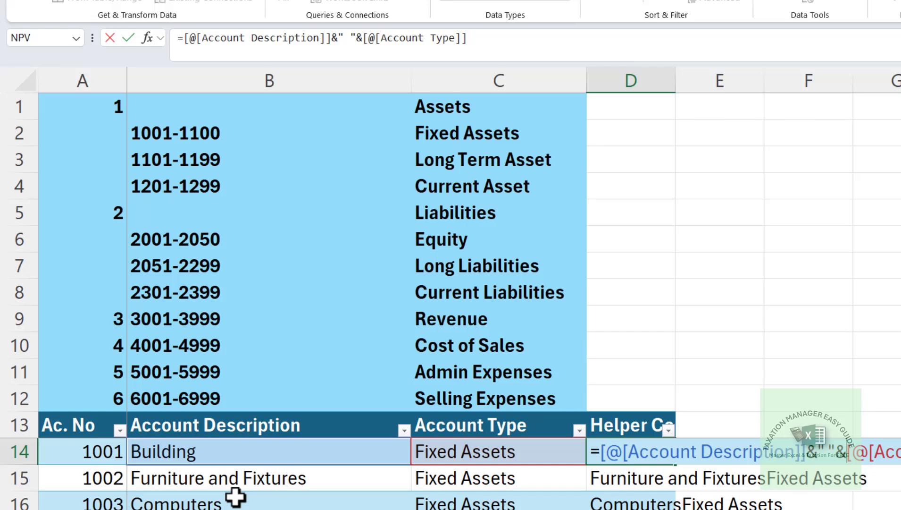
pyautogui.press('Return')
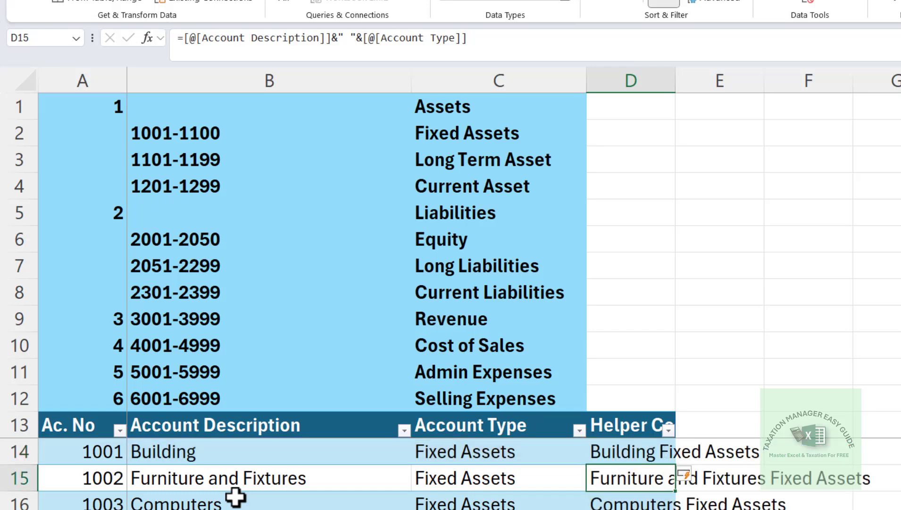
# - Examine the spacing between account names and types in the Helper Column, working upward from the table's last row
pyautogui.hotkey('ctrl', 'Down')
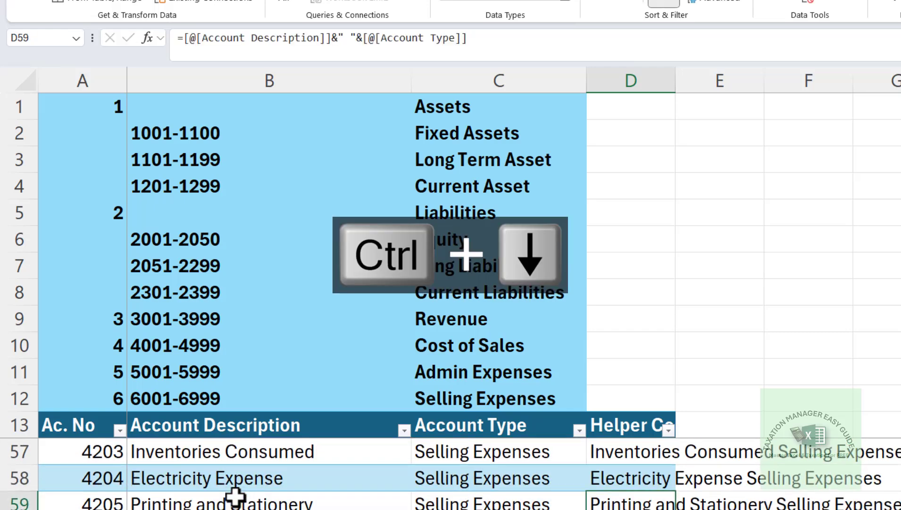
pyautogui.press('Up')
pyautogui.press('Up')
pyautogui.press('Up')
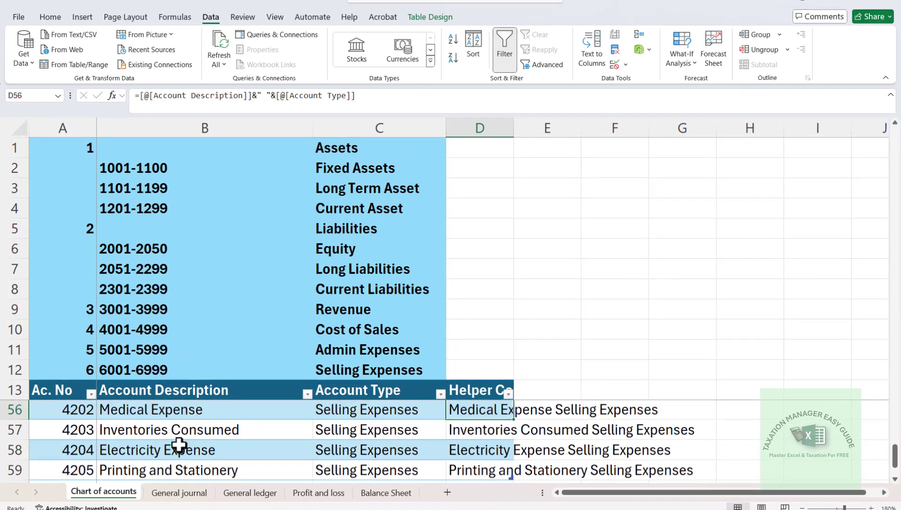
pyautogui.press('Up')
pyautogui.press('Up')
pyautogui.press('Up')
pyautogui.press('Up')
pyautogui.press('Up')
pyautogui.press('Up')
pyautogui.press('Up')
pyautogui.press('Up')
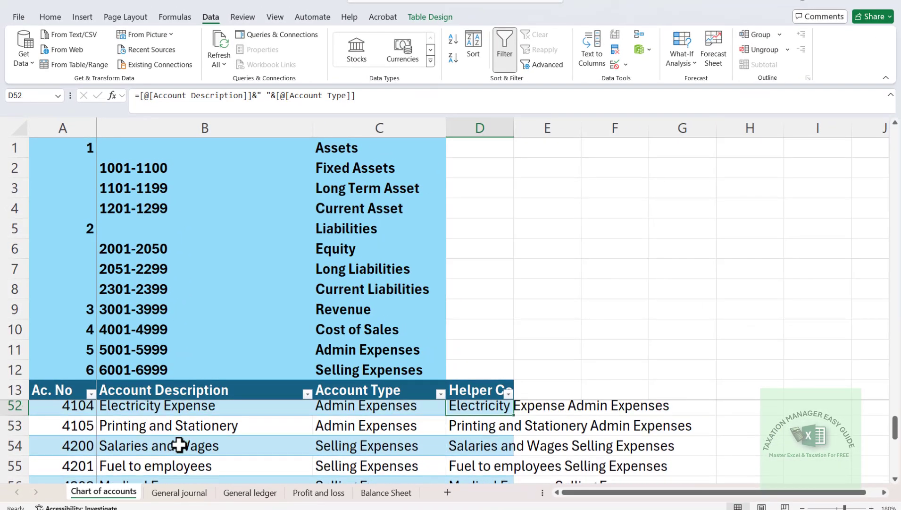
pyautogui.press('Up')
pyautogui.press('Up')
pyautogui.press('Up')
pyautogui.press('Up')
pyautogui.press('Up')
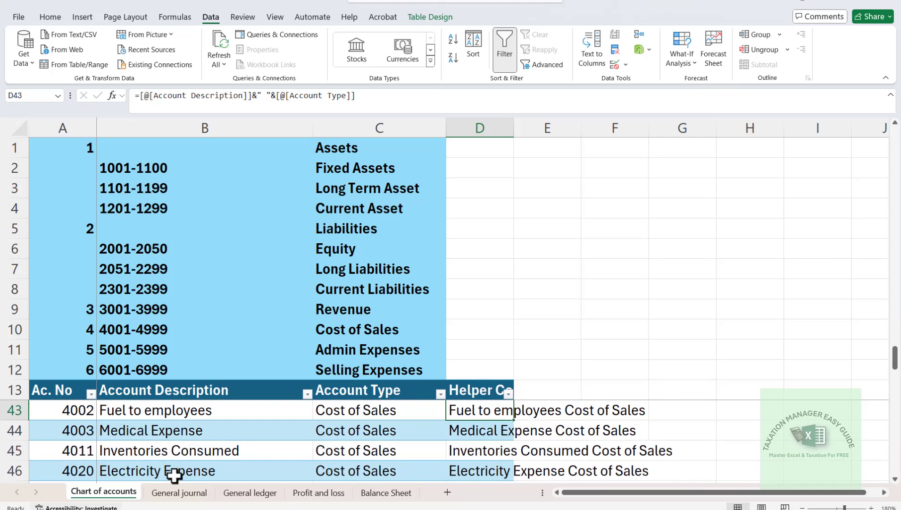
# - Start a data validation rule for the Account Description cells F2:F9 in the General journal, allowing a List
pyautogui.click(211, 496)
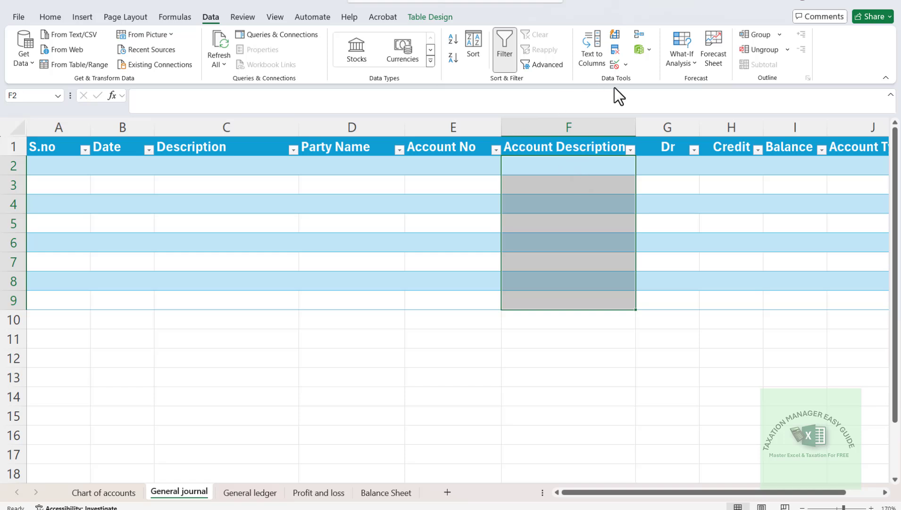
pyautogui.click(624, 65)
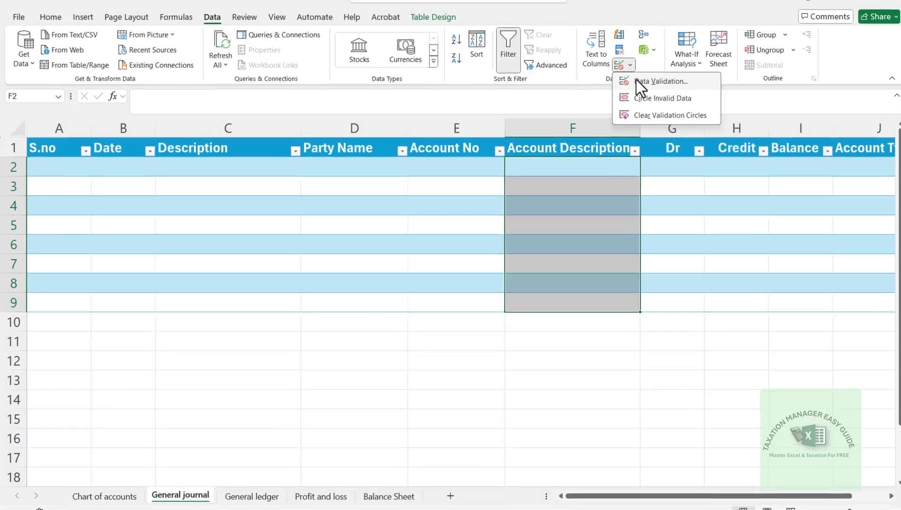
pyautogui.click(632, 80)
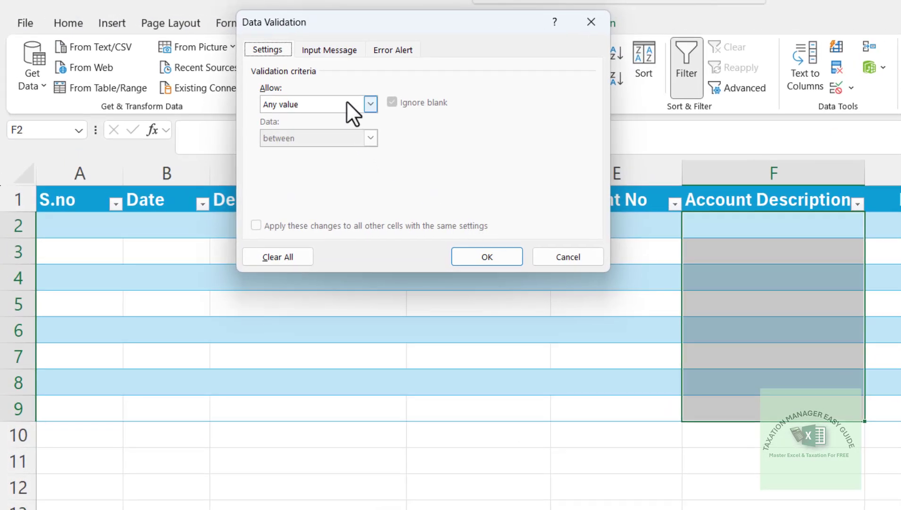
pyautogui.click(347, 102)
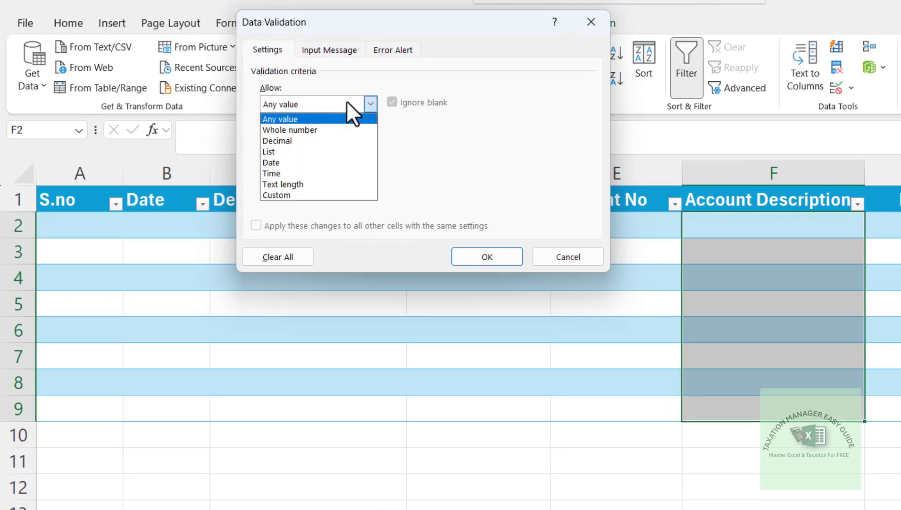
pyautogui.click(302, 151)
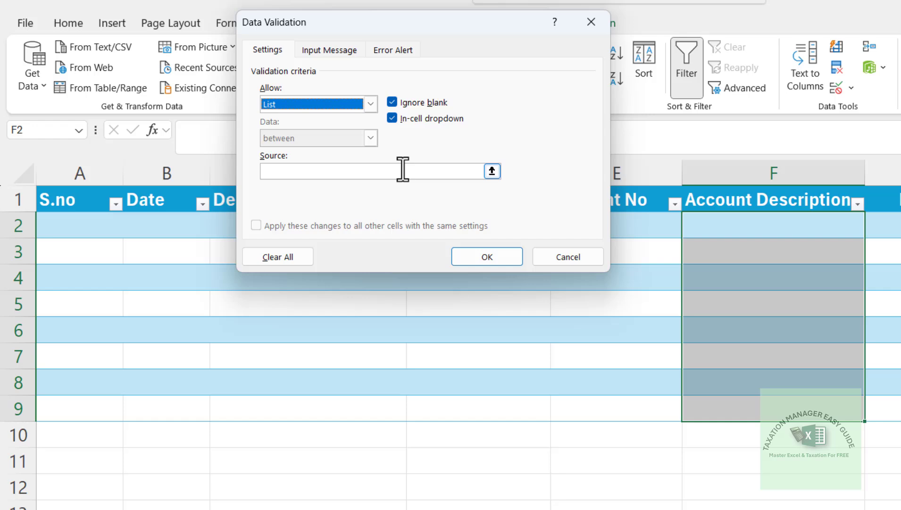
# - Set the validation list's source to the Helper Column range ='Chart of accounts'!$D$14:$D$59 and apply the rule
pyautogui.click(496, 173)
pyautogui.hotkey('ctrl', 'pageup')
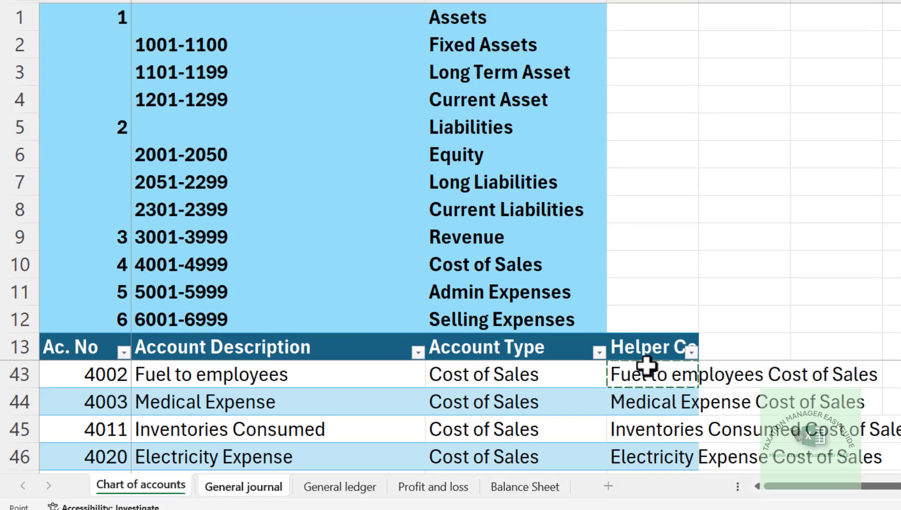
pyautogui.hotkey('ctrl', 'Up')
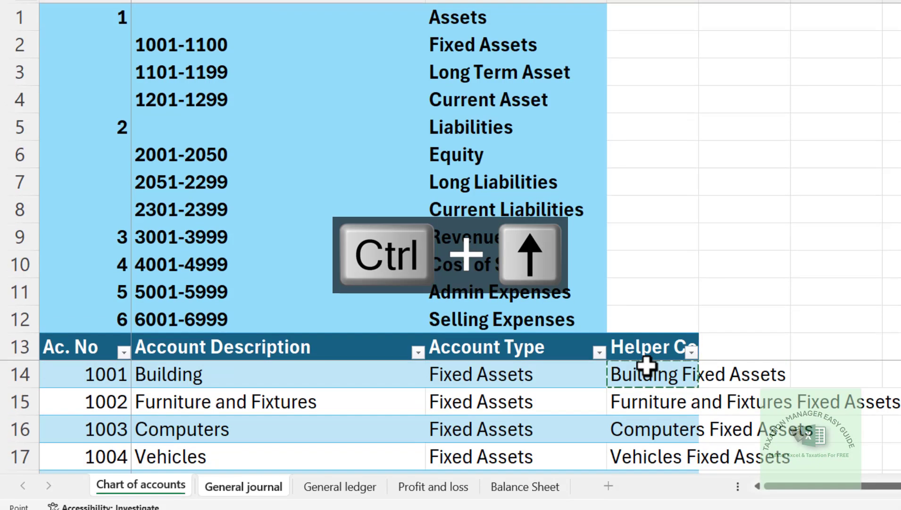
pyautogui.hotkey('ctrl', 'shift', 'Down')
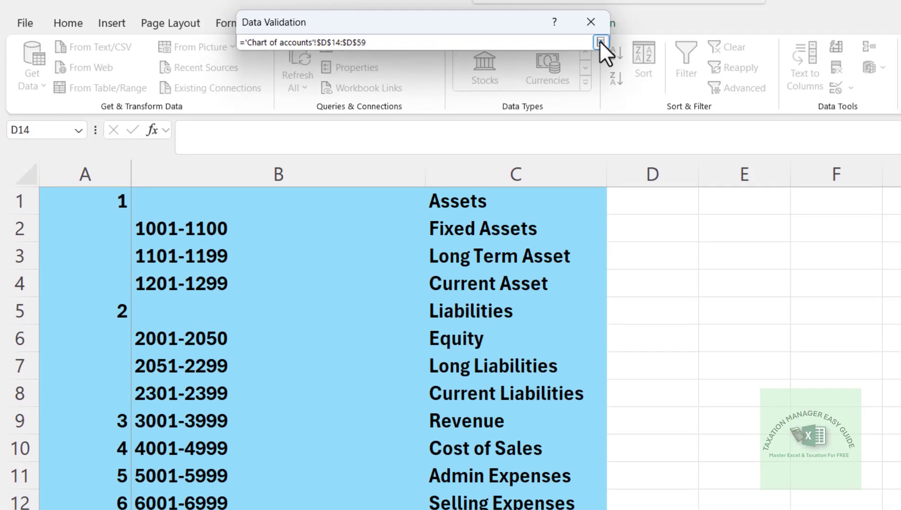
pyautogui.click(600, 16)
pyautogui.click(488, 257)
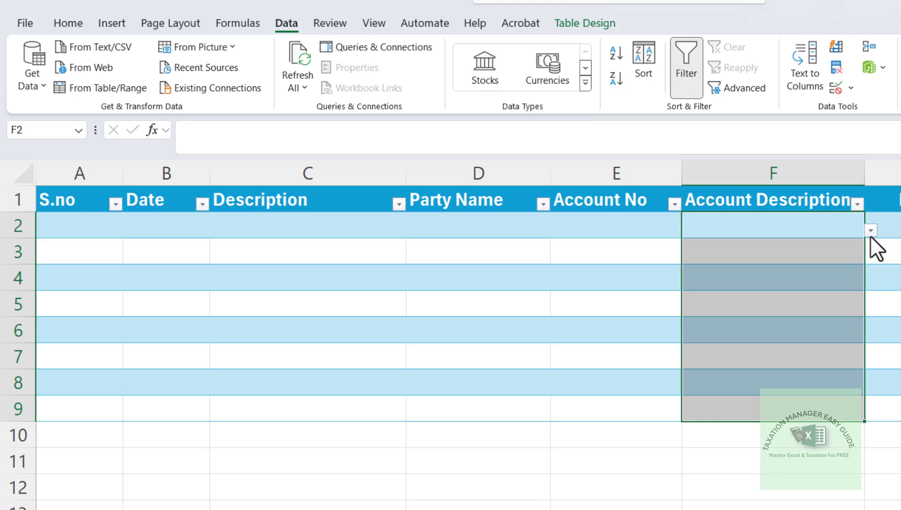
# - Inspect the choices in the Account Description dropdown of the first General journal row, then reselect cell F2
pyautogui.click(870, 231)
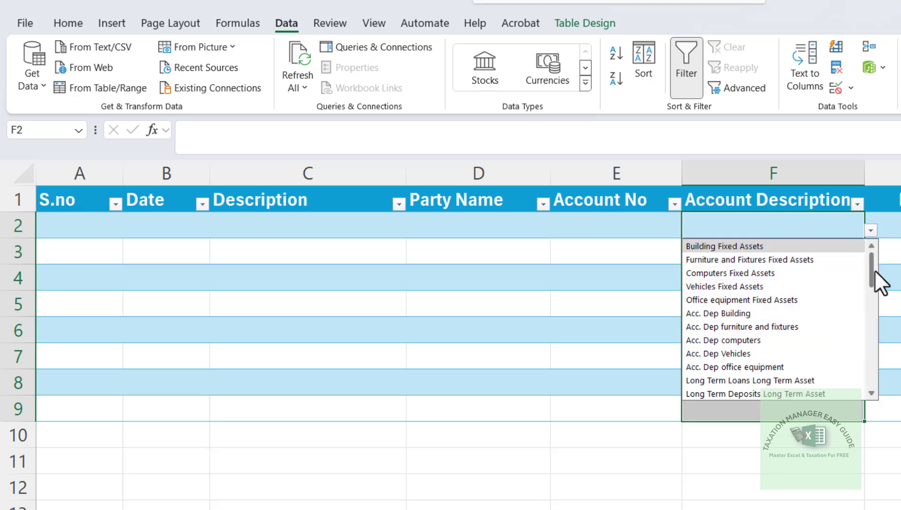
pyautogui.moveTo(875, 270); pyautogui.dragTo(874, 251)
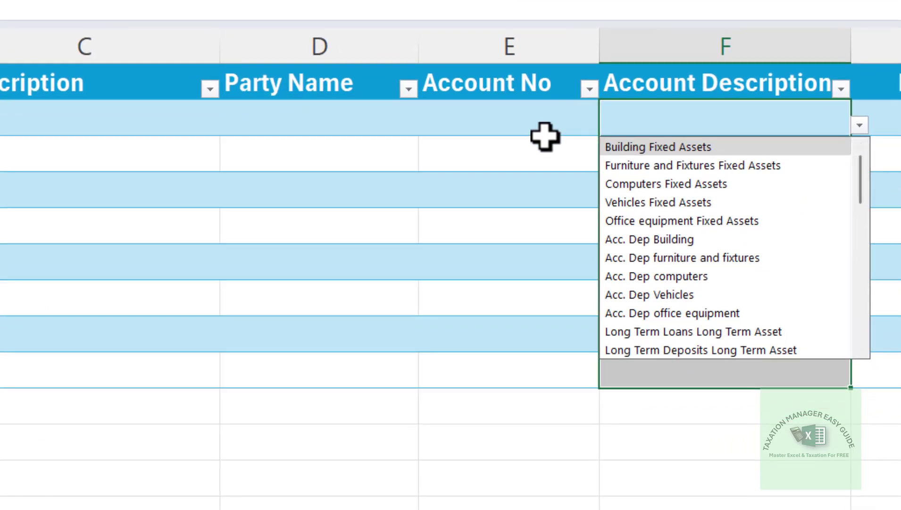
pyautogui.click(545, 137)
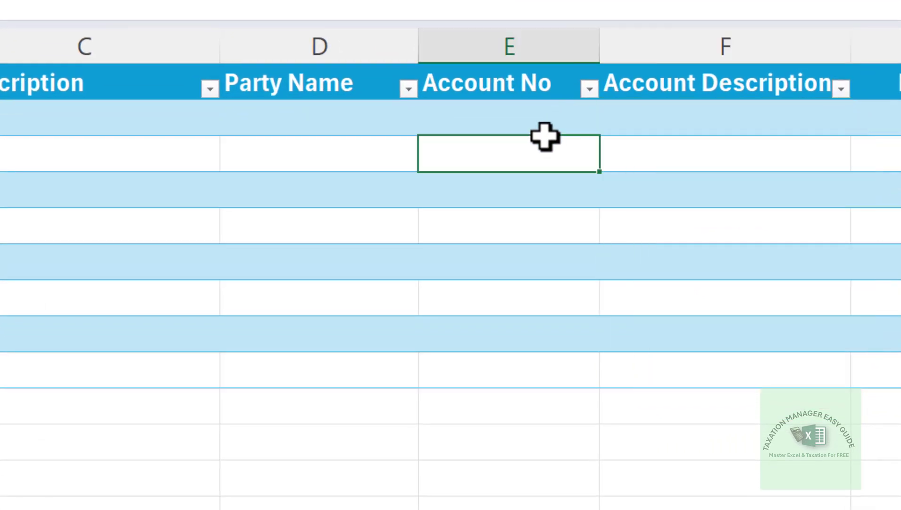
pyautogui.click(523, 124)
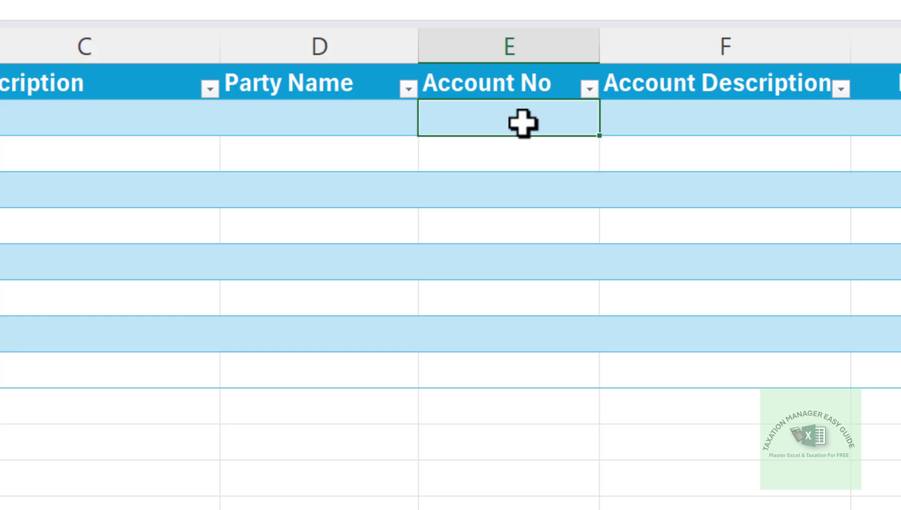
pyautogui.press('Tab')
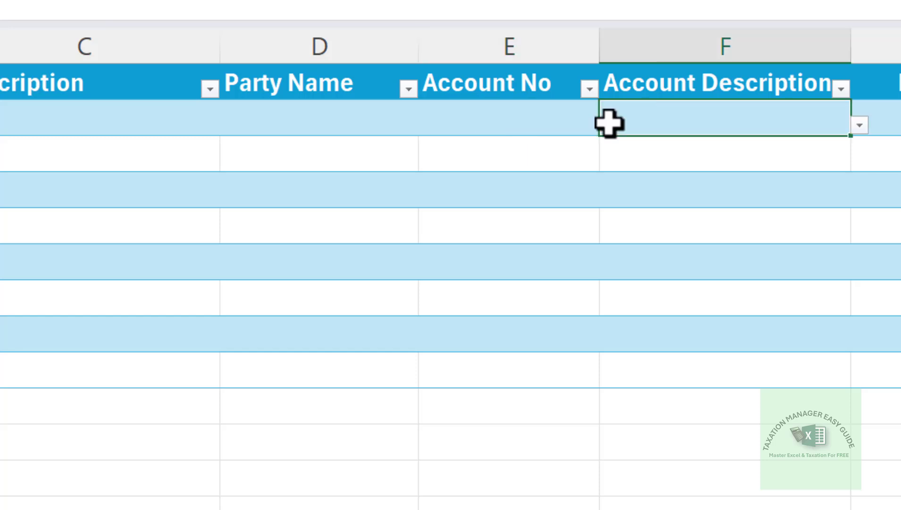
# - Choose Office equipment Fixed Assets as the account description in F2 and start an INDEX formula in Account No cell E2
pyautogui.click(860, 126)
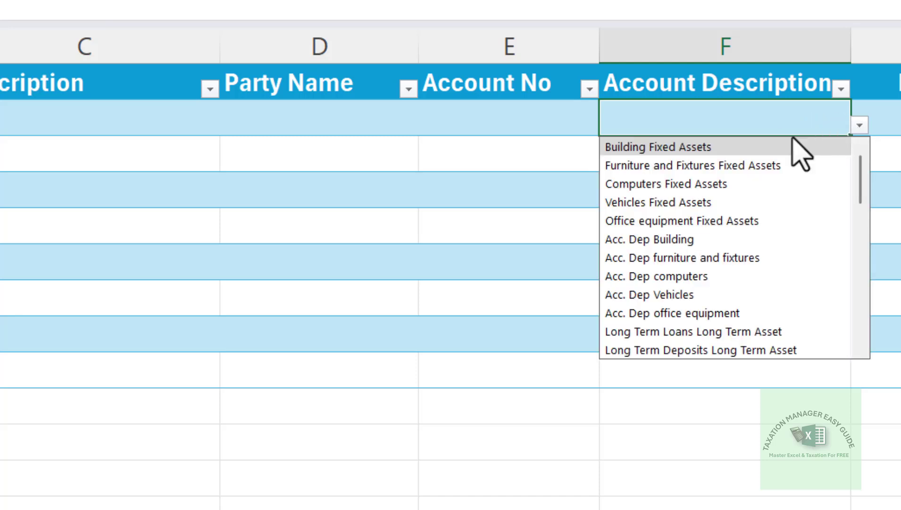
pyautogui.click(681, 222)
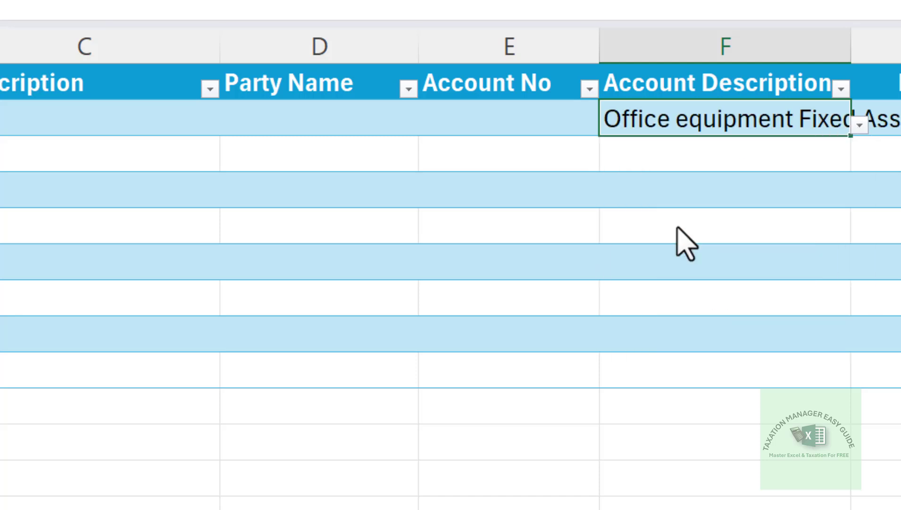
pyautogui.click(508, 123)
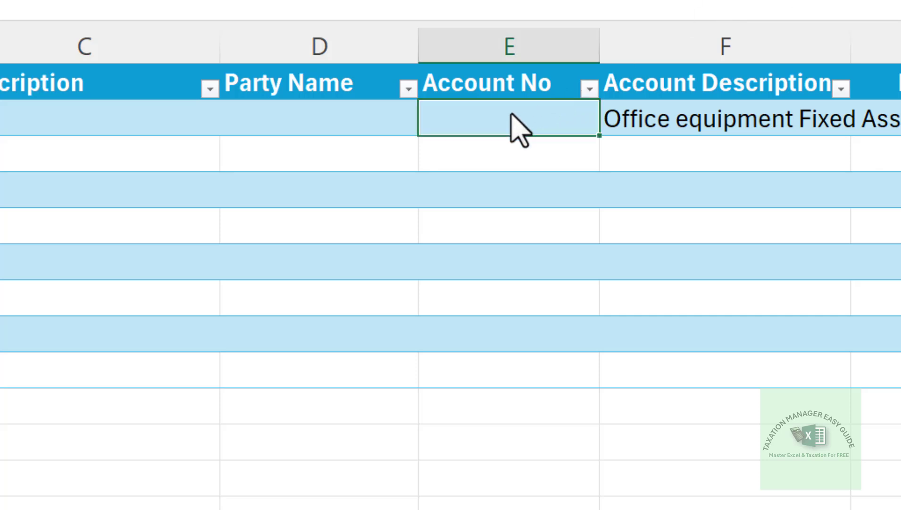
pyautogui.write('=in')
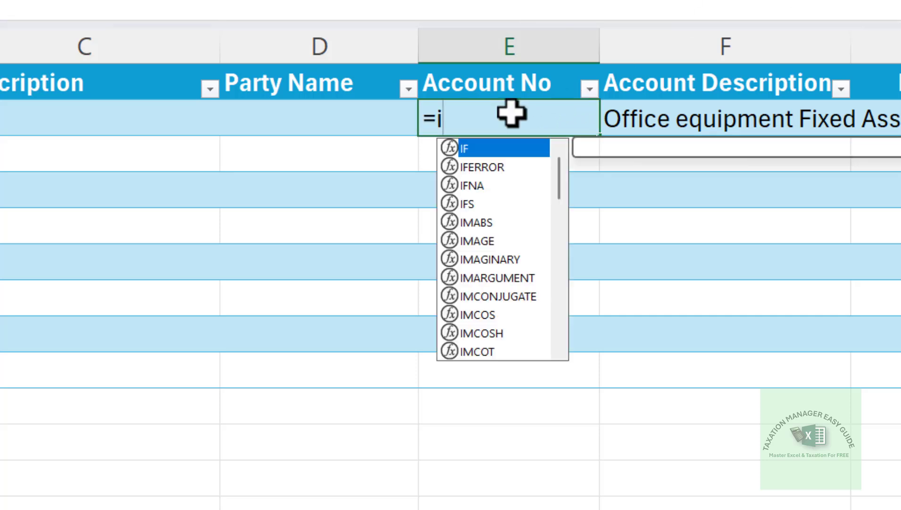
pyautogui.write('d')
pyautogui.press('Tab')
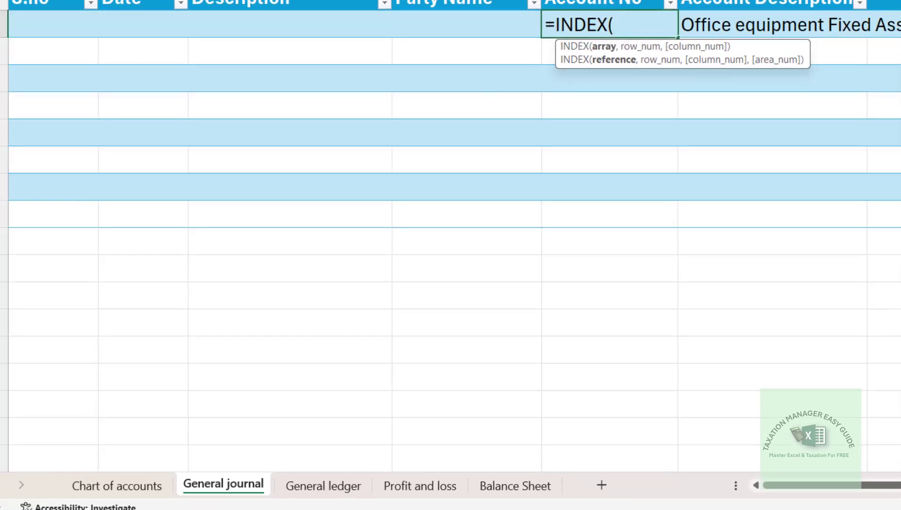
# - Set the INDEX array to all four columns of the account table on the Chart of accounts sheet, rows 14 to 59
pyautogui.click(119, 468)
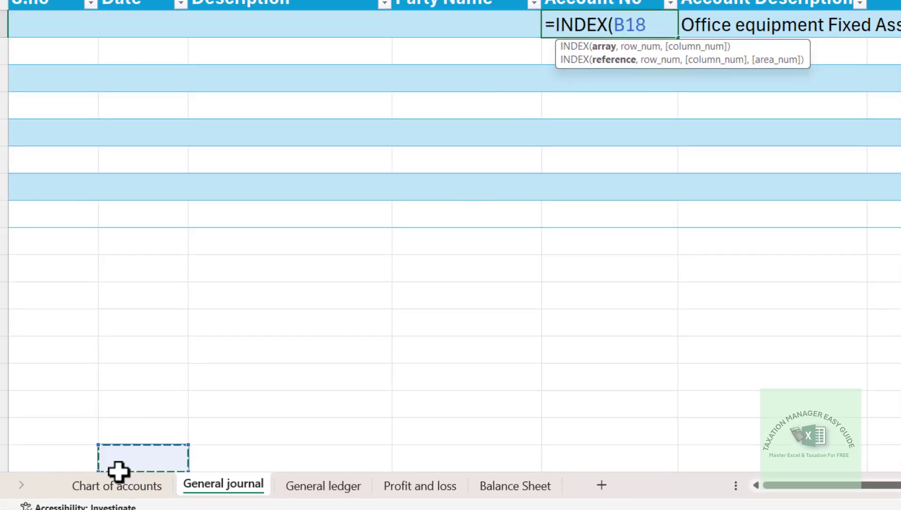
pyautogui.click(117, 488)
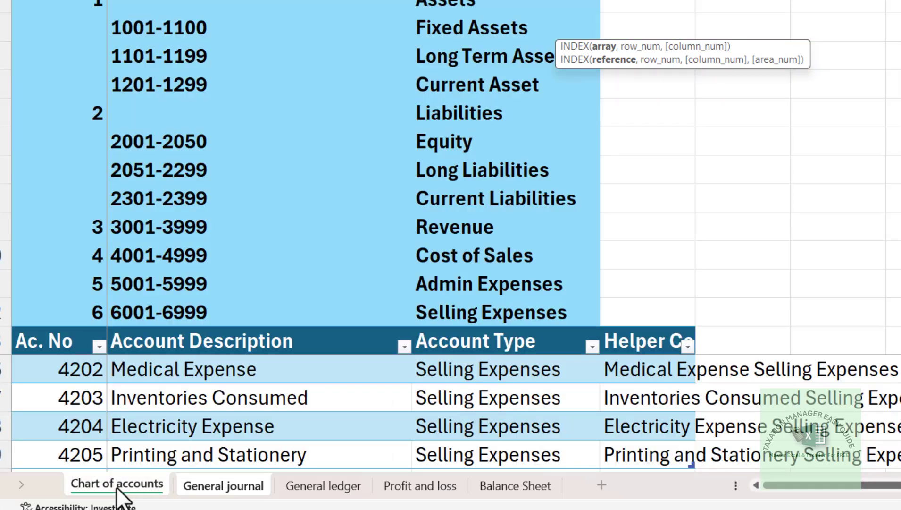
pyautogui.click(70, 368)
pyautogui.hotkey('ctrl', 'Up')
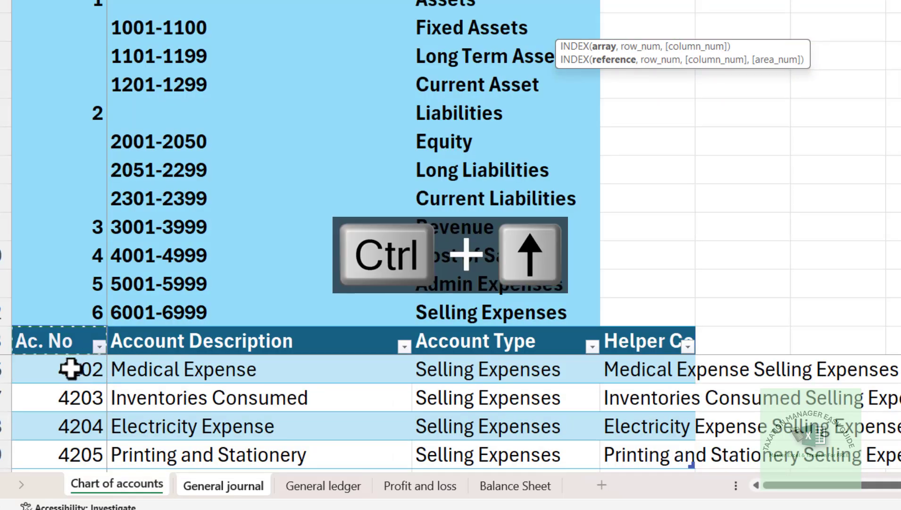
pyautogui.press('Down')
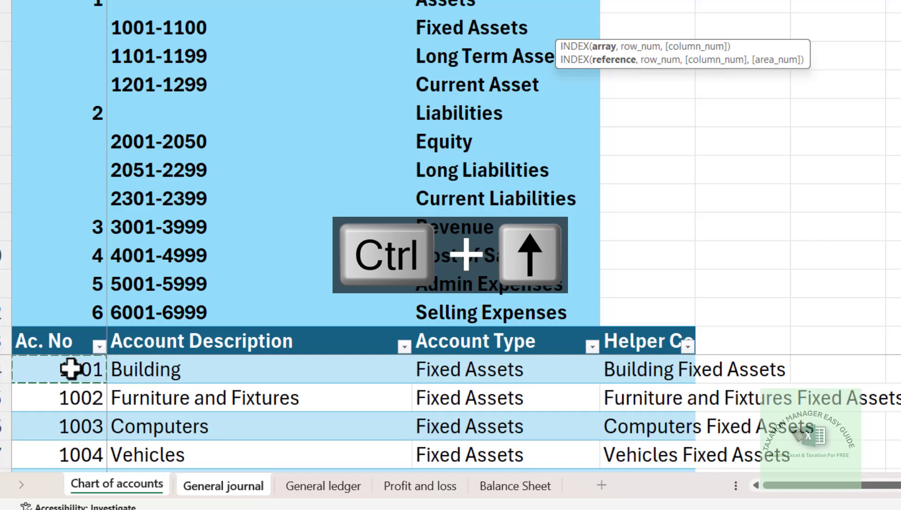
pyautogui.hotkey('shift', 'Right')
pyautogui.hotkey('shift', 'Right')
pyautogui.hotkey('shift', 'Right')
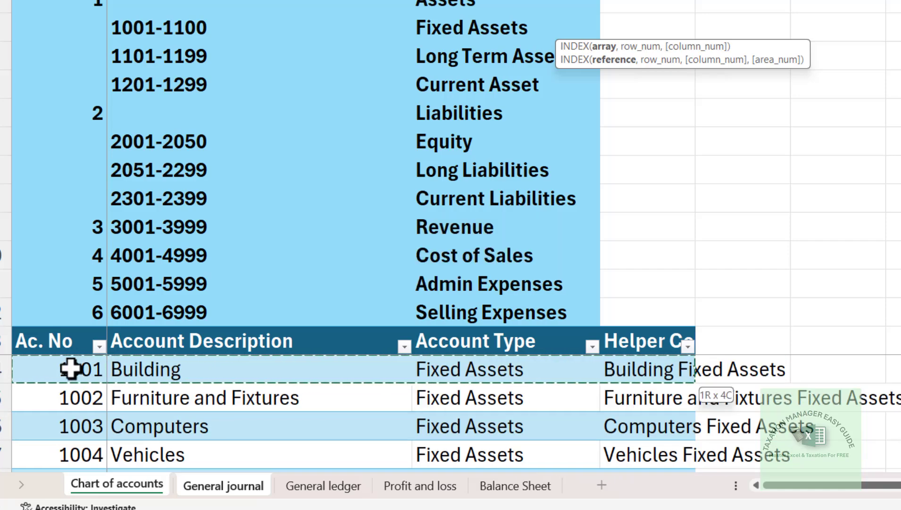
pyautogui.hotkey('ctrl', 'shift', 'Down')
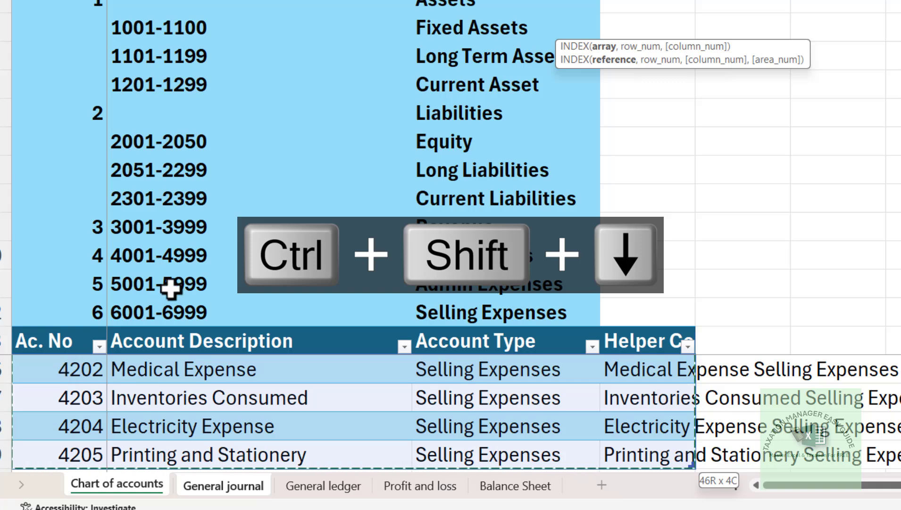
pyautogui.write(',')
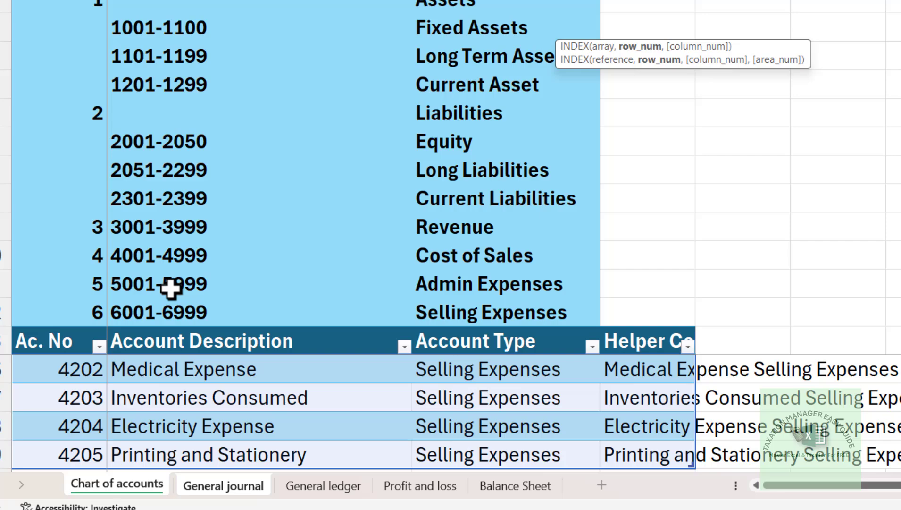
# - Add a MATCH function as the row number, with the General journal row's Account Description cell as lookup value
pyautogui.write('MATCH(')
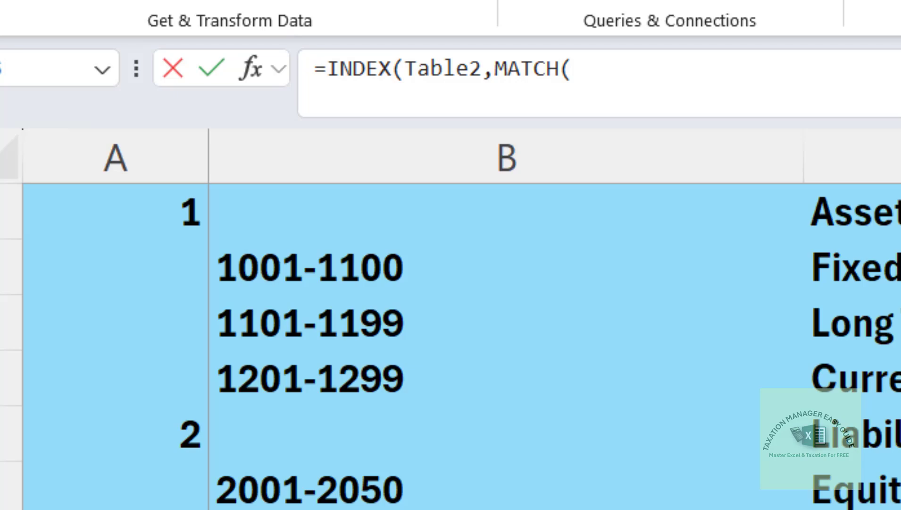
pyautogui.hotkey('ctrl', 'pageup')
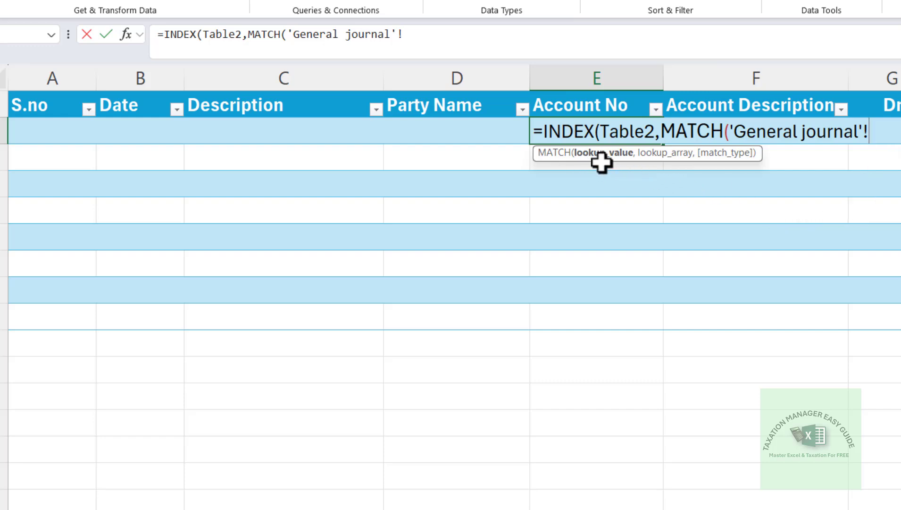
pyautogui.press('Right')
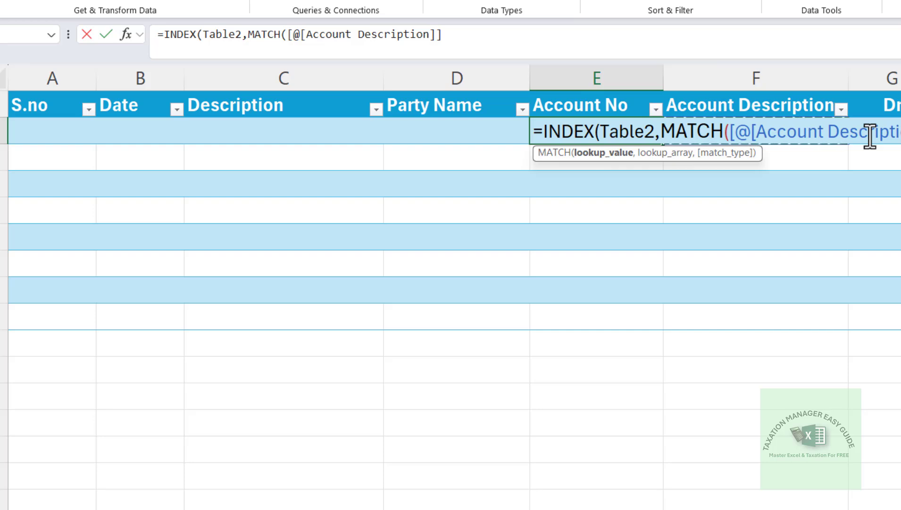
pyautogui.write(',')
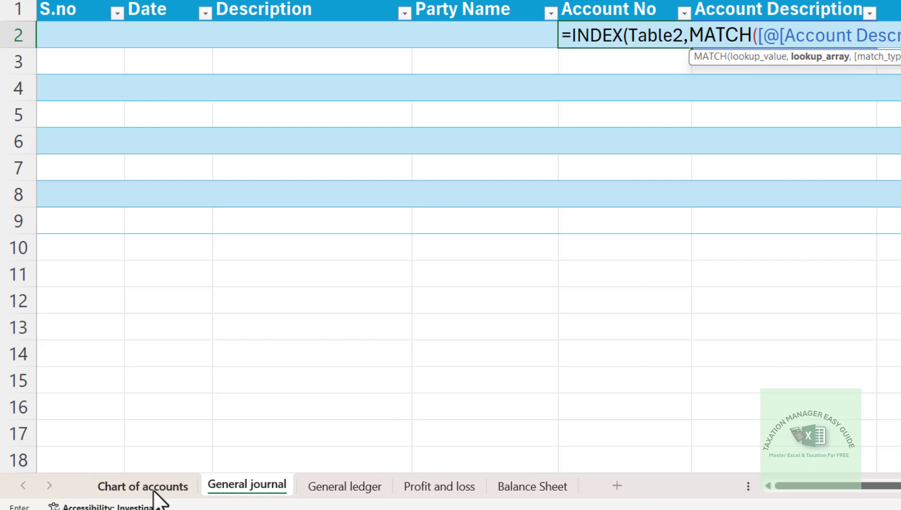
# - Set the MATCH lookup array to the full Helper Column of the Chart of accounts table, D14:D59
pyautogui.click(142, 486)
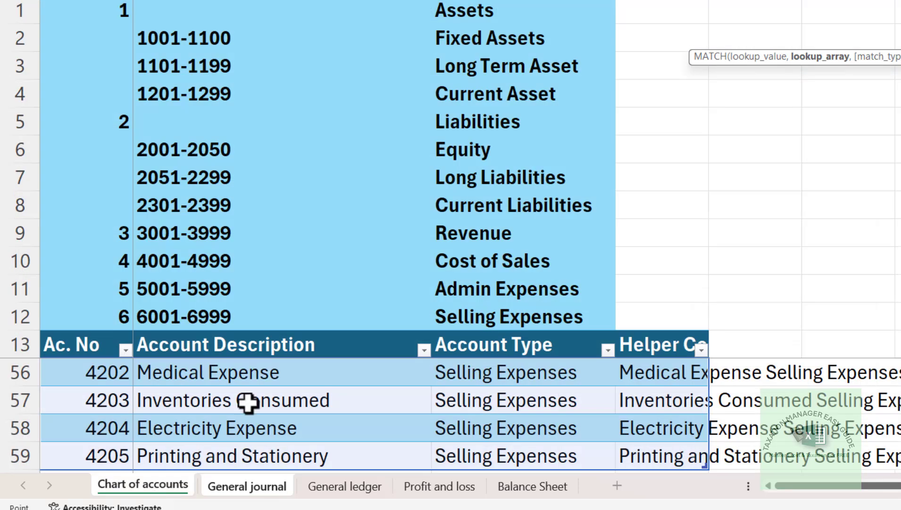
pyautogui.click(533, 382)
pyautogui.press('Up')
pyautogui.press('Right')
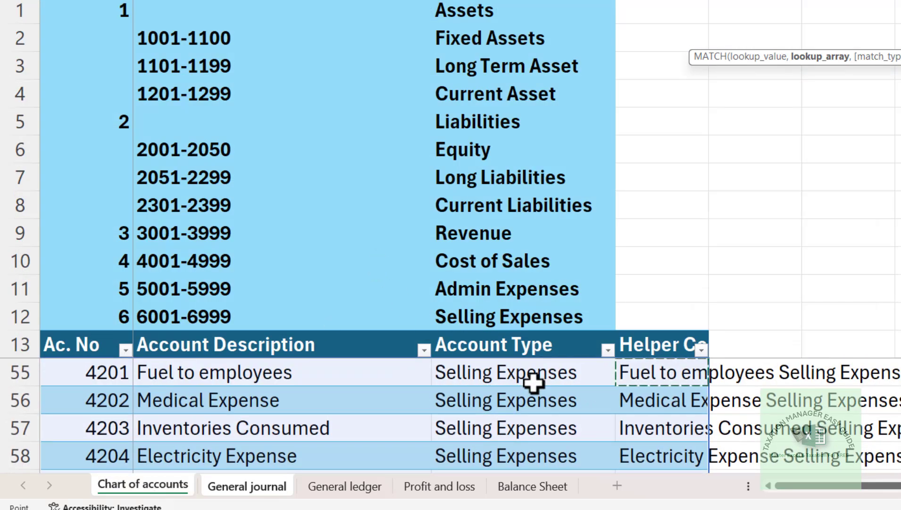
pyautogui.hotkey('ctrl', 'Up')
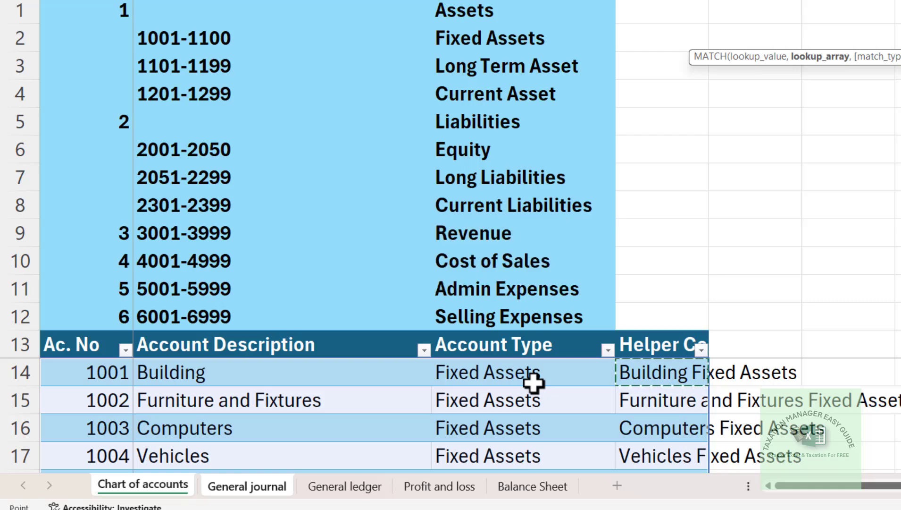
pyautogui.hotkey('ctrl', 'shift', 'Down')
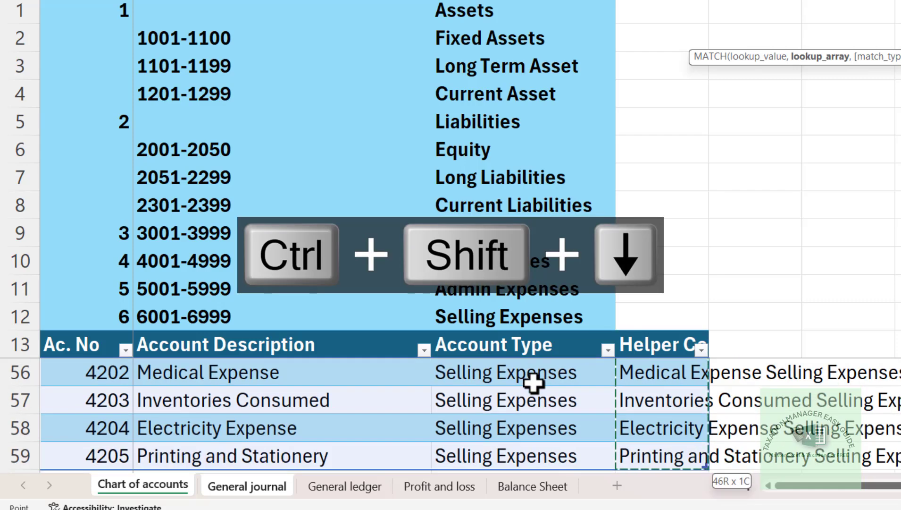
pyautogui.write(',')
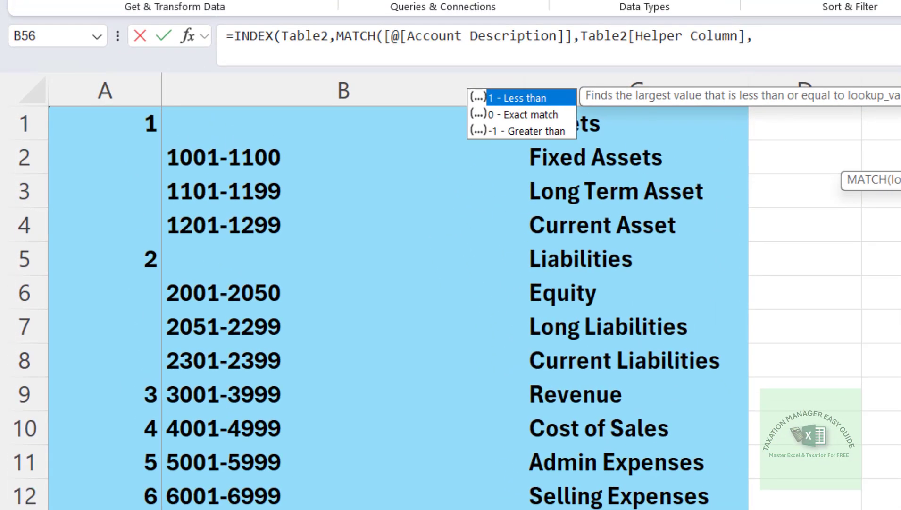
# - Complete the formula with match type 0 and column number 1, and enter it in the Account No column
pyautogui.write('0')
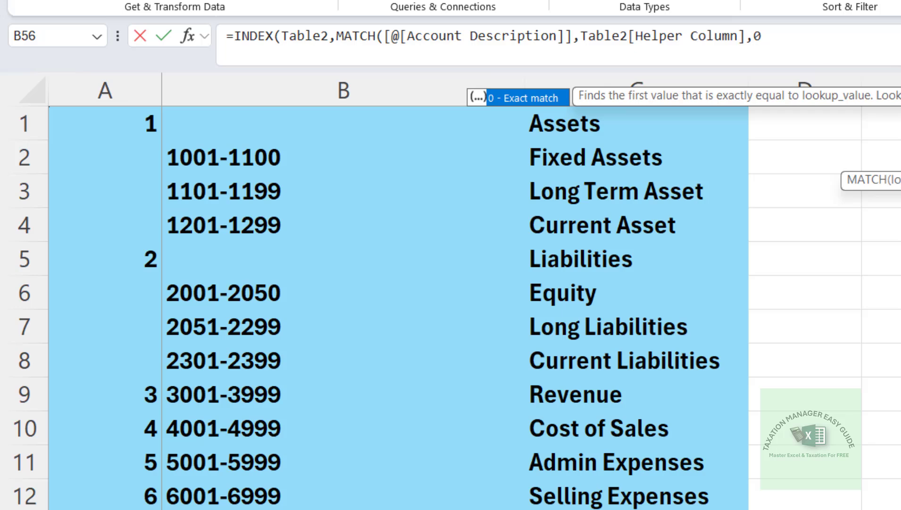
pyautogui.write('),1')
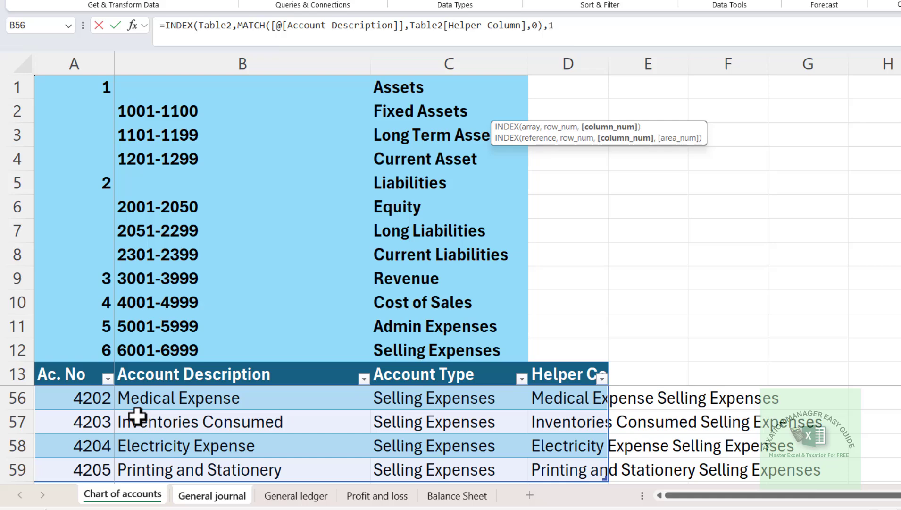
pyautogui.write(')')
pyautogui.press('Return')
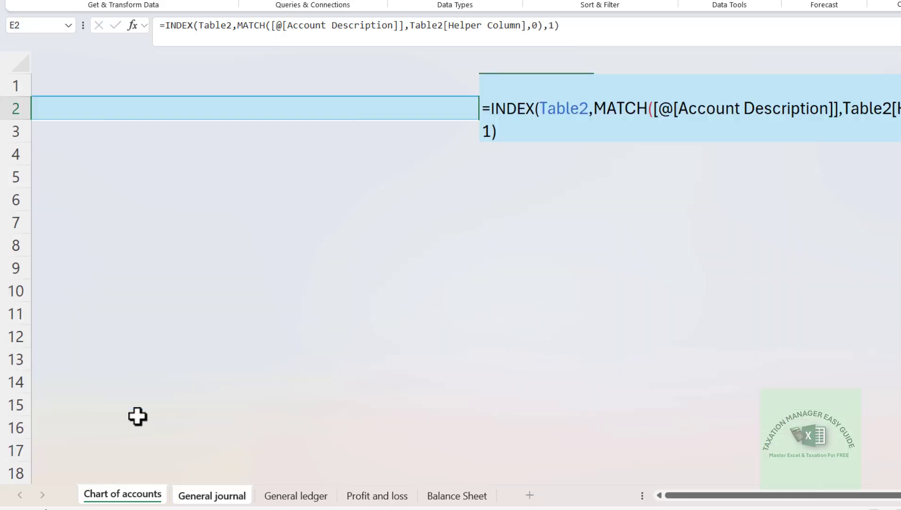
# - Examine the Account No formula results in rows 2 to 7 against the neighbouring Account Description cells
pyautogui.press('Up')
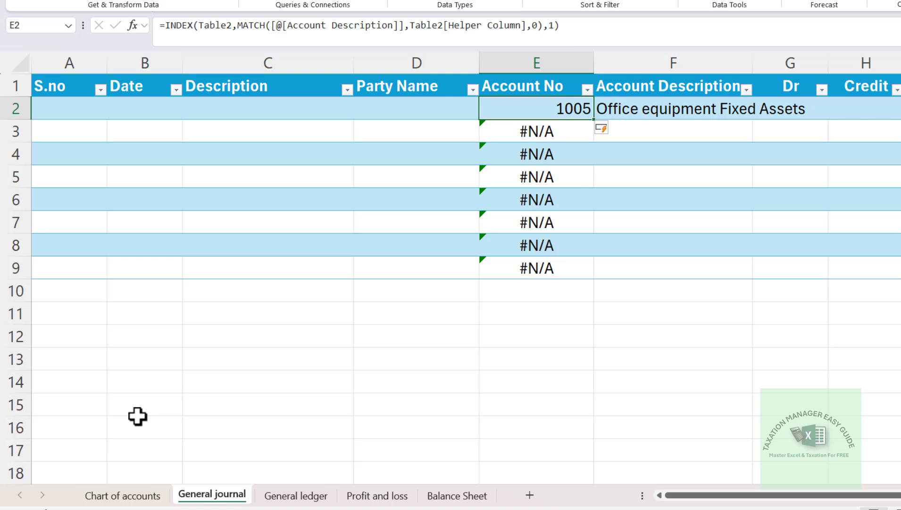
pyautogui.press('Right')
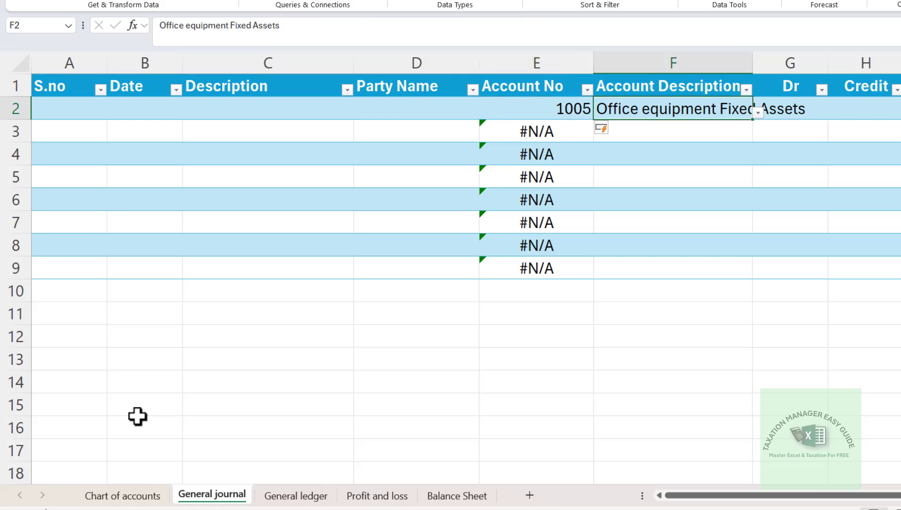
pyautogui.press('Left')
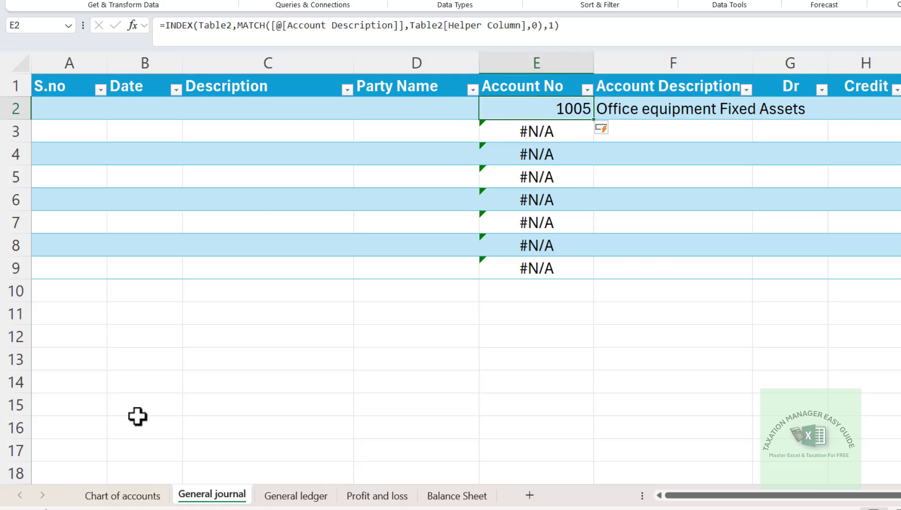
pyautogui.press('Down')
pyautogui.press('Down')
pyautogui.press('Down')
pyautogui.press('Down')
pyautogui.press('Down')
pyautogui.press('Down')
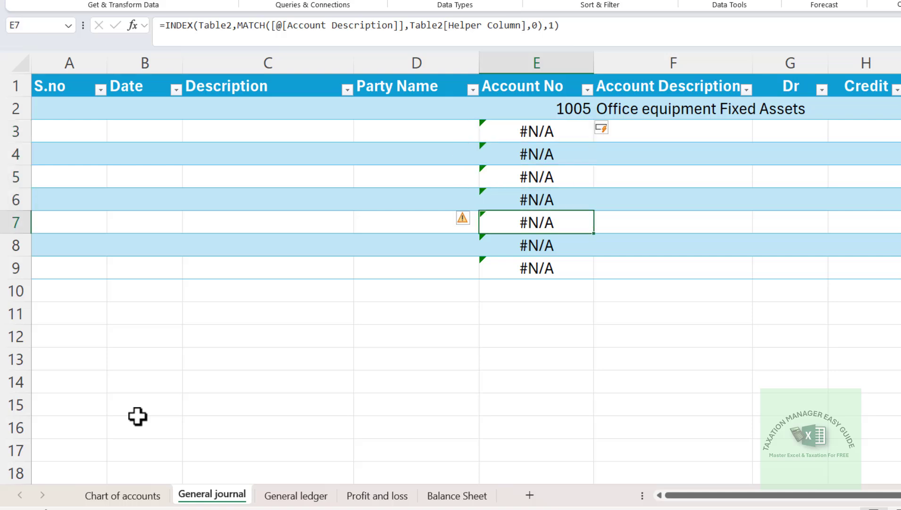
pyautogui.press('Up')
pyautogui.press('Up')
pyautogui.press('Up')
pyautogui.press('Up')
pyautogui.press('Up')
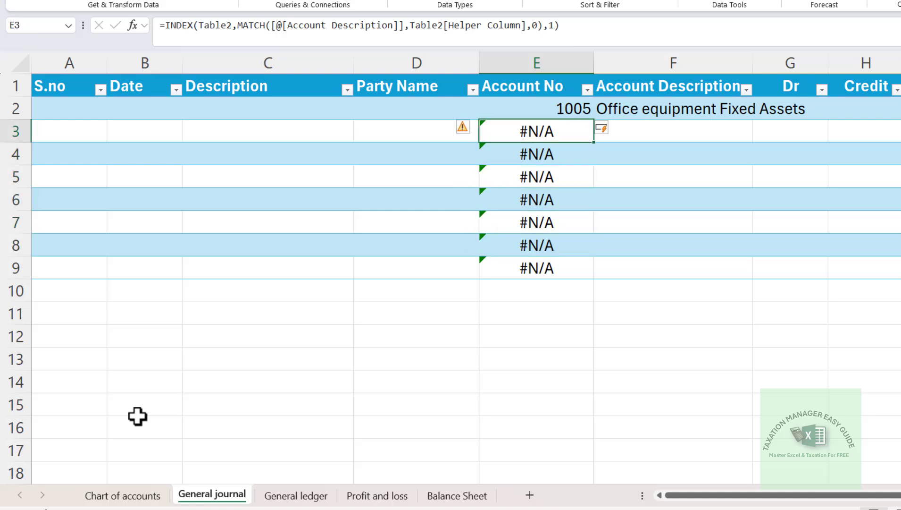
pyautogui.press('Right')
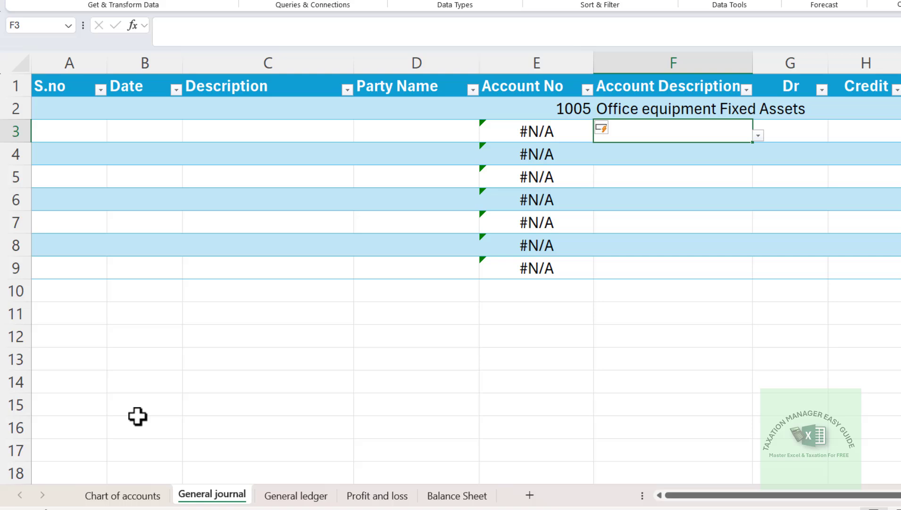
pyautogui.press('Left')
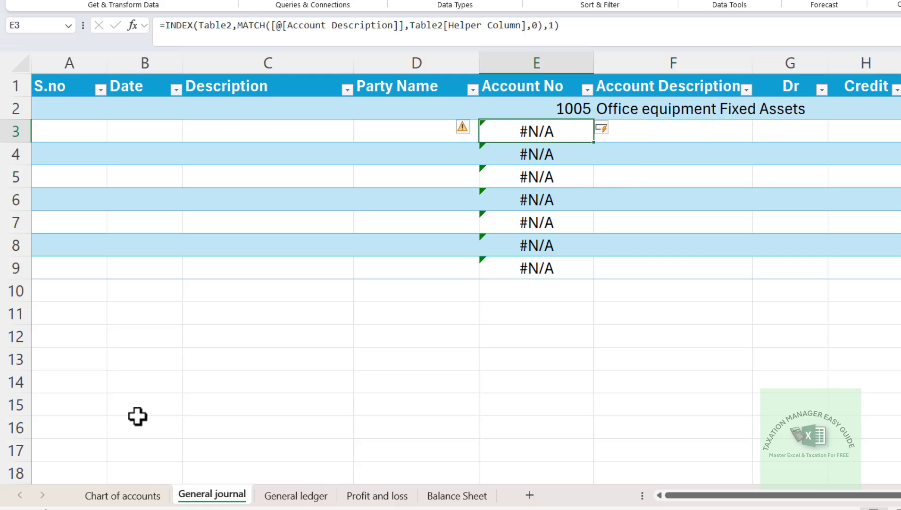
# - Choose Acc. Dep computers as the account description in F3 and reselect the Account No formula cell E2
pyautogui.press('Right')
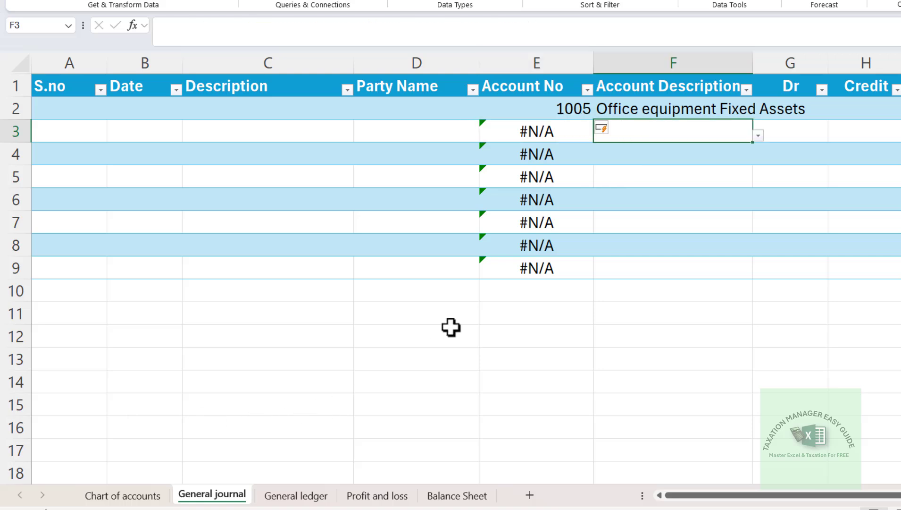
pyautogui.click(758, 136)
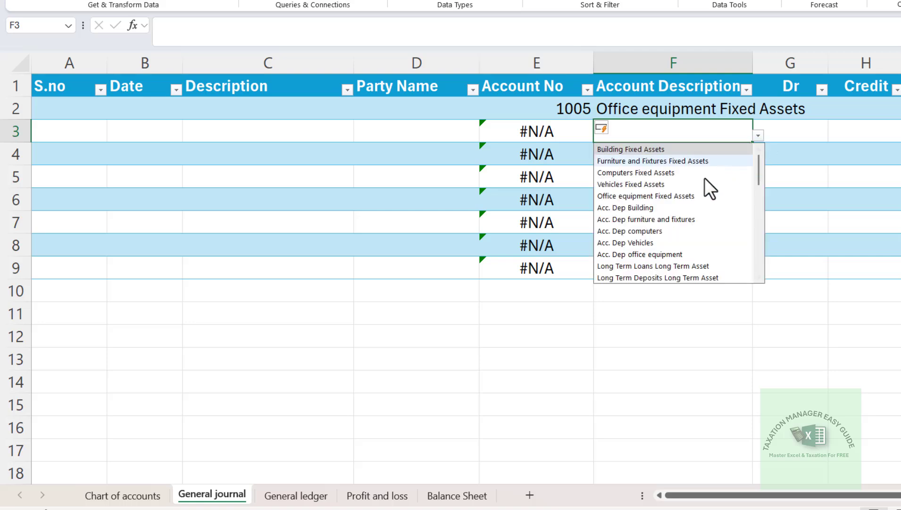
pyautogui.click(636, 232)
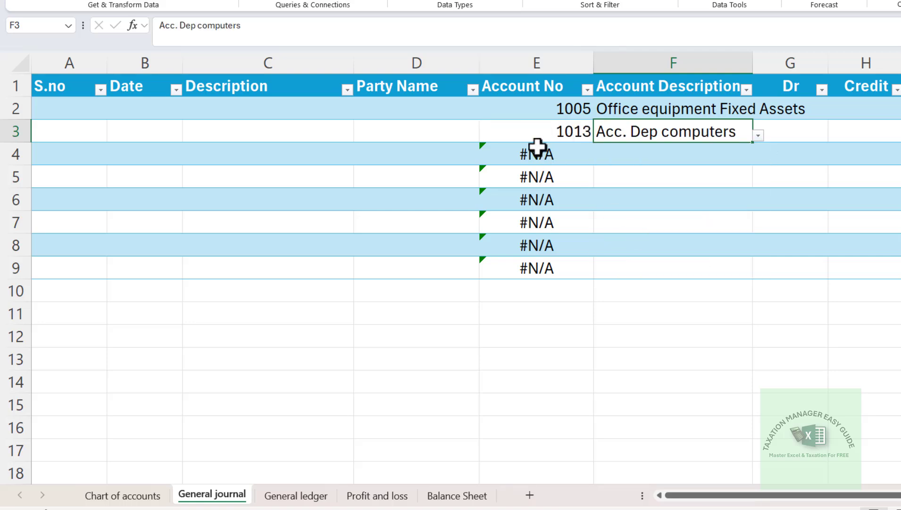
pyautogui.click(546, 112)
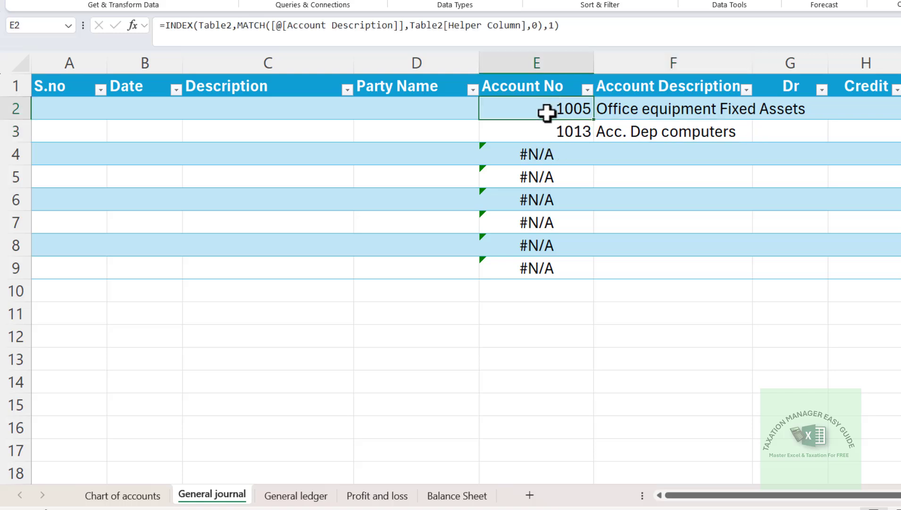
# - Wrap the Account No formula in E2 in IFERROR with 0 as the value if error
pyautogui.press('F2')
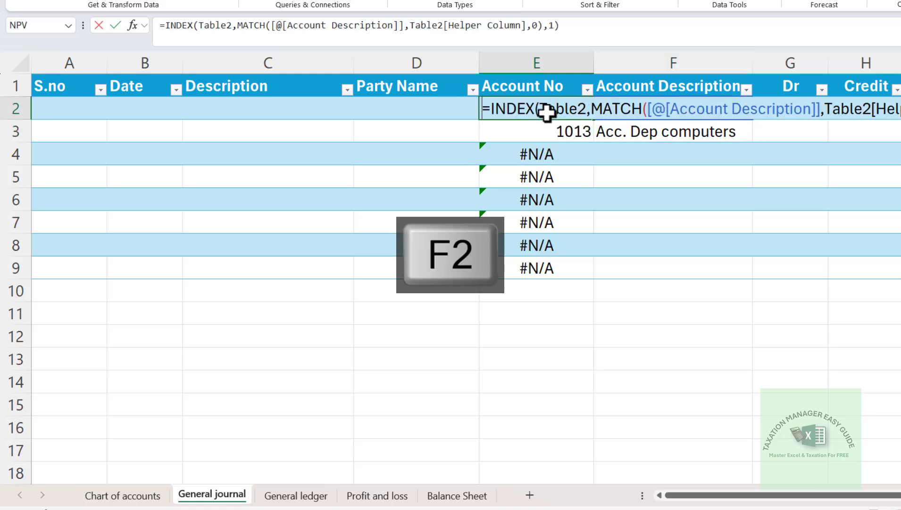
pyautogui.write('ifer')
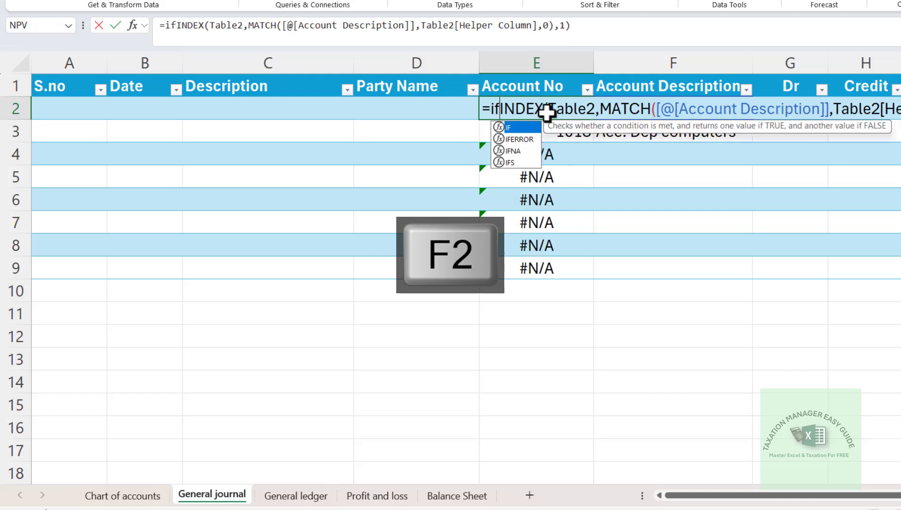
pyautogui.press('Tab')
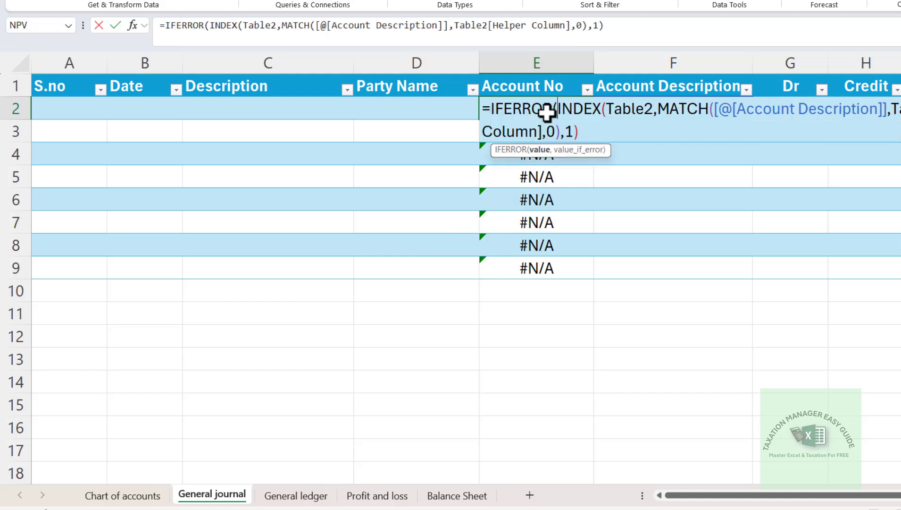
pyautogui.click(632, 33)
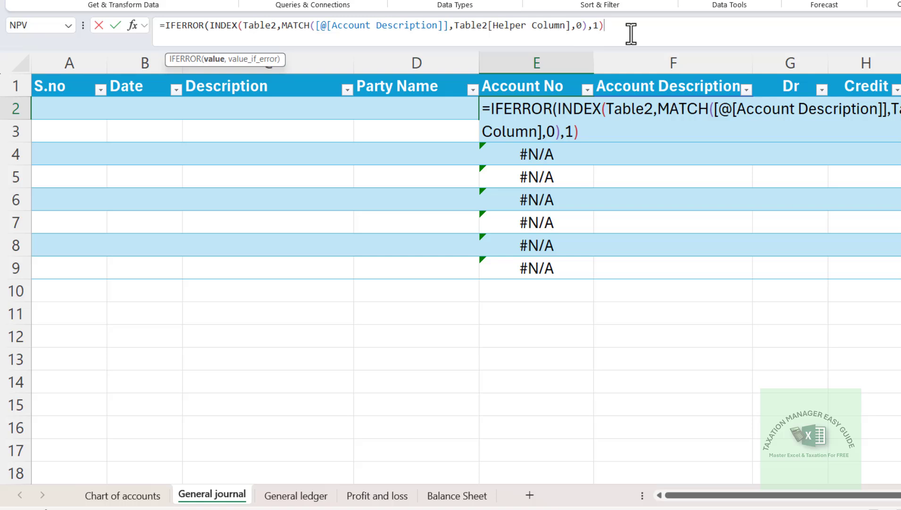
pyautogui.write(',0)')
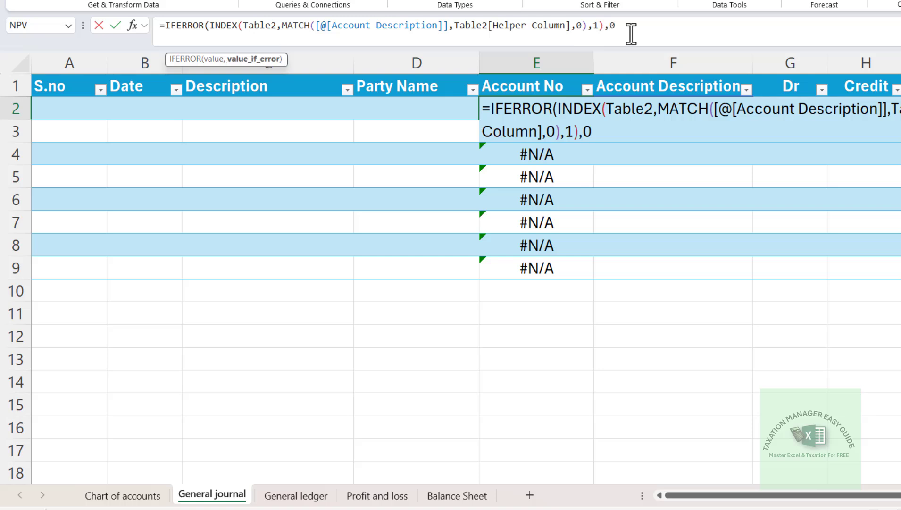
pyautogui.press('Return')
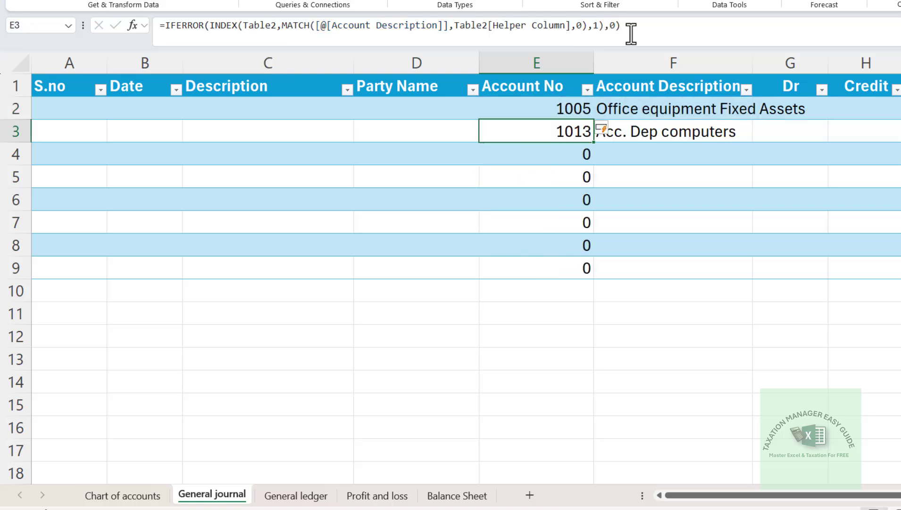
# - Replace the IFERROR fallback in the Account No formula in E2 with an empty string ""
pyautogui.press('Up')
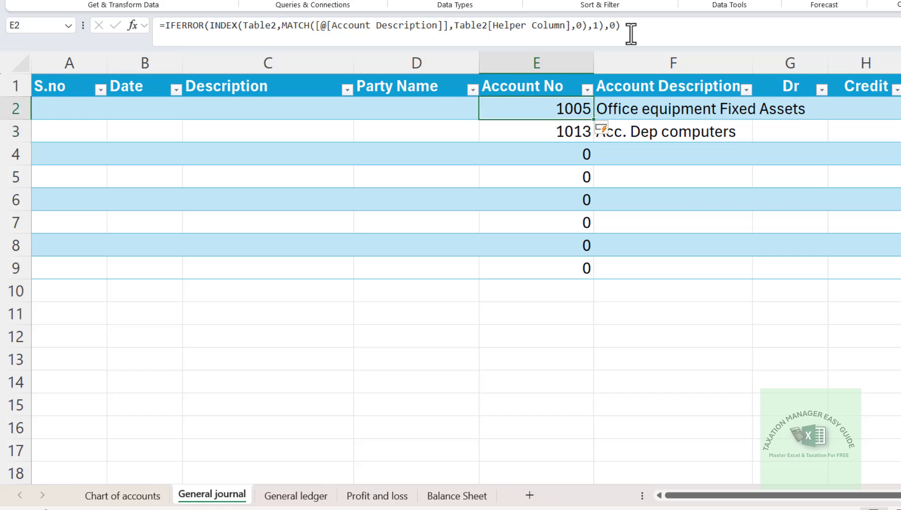
pyautogui.press('F2')
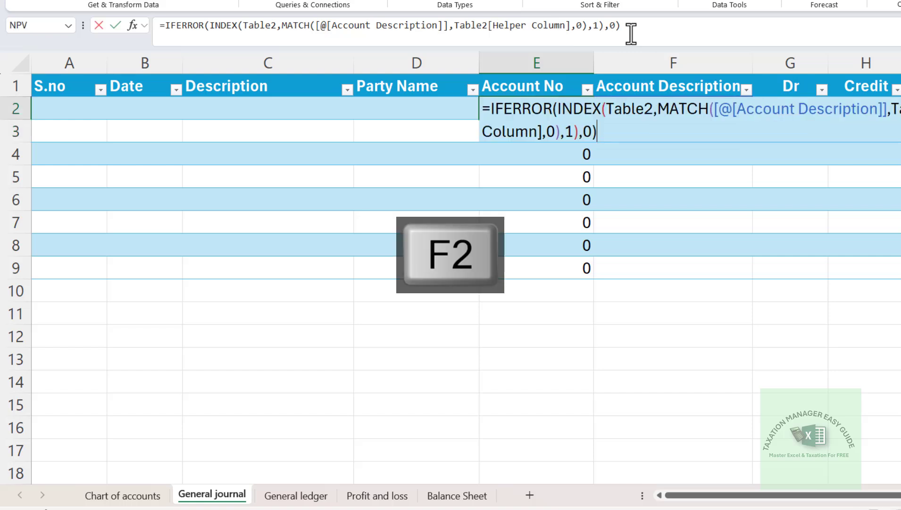
pyautogui.press('BackSpace')
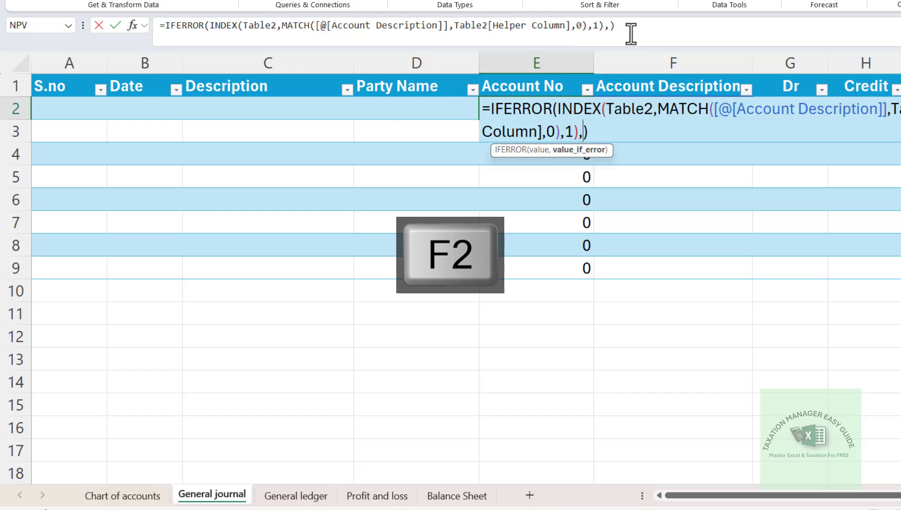
pyautogui.write('""')
pyautogui.press('Return')
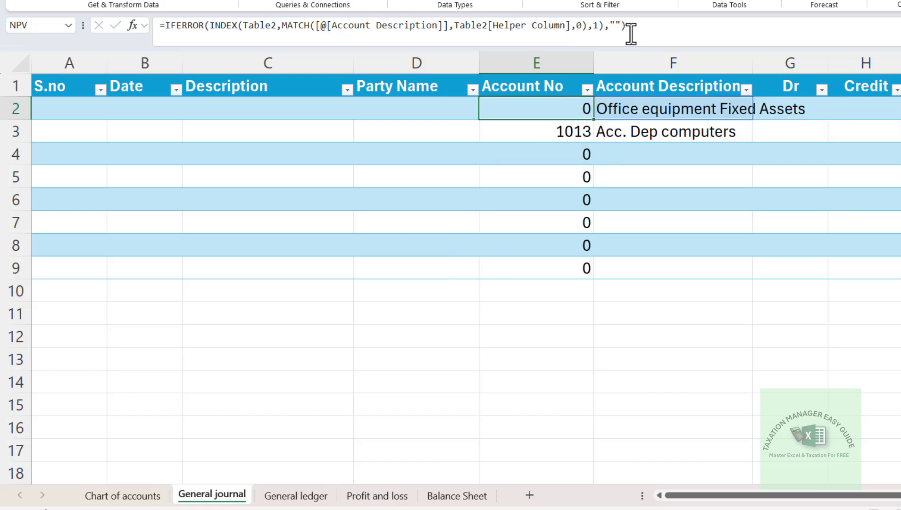
pyautogui.press('Down')
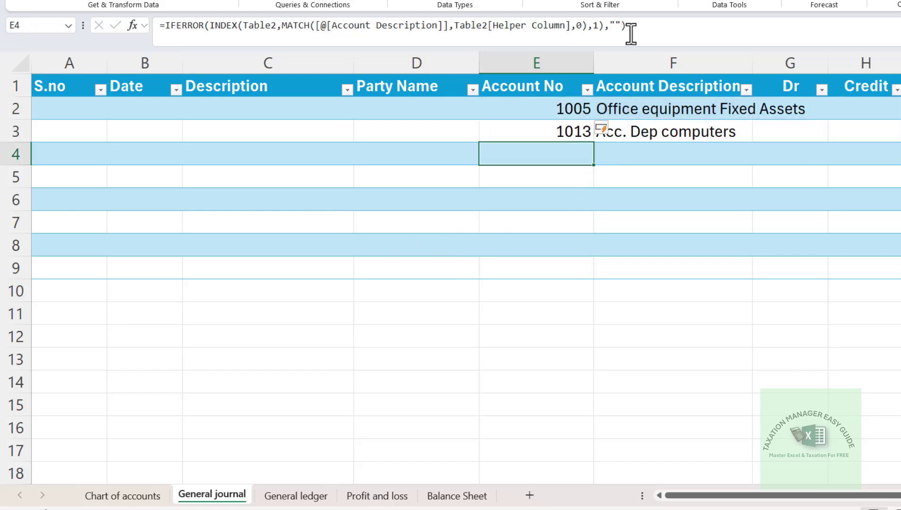
pyautogui.press('Right')
pyautogui.press('Left')
pyautogui.press('Right')
pyautogui.press('Up')
pyautogui.press('Up')
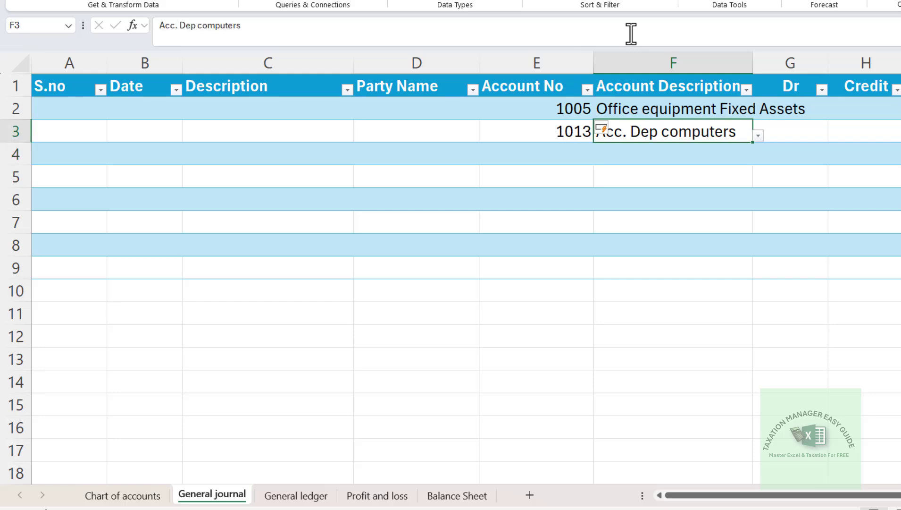
pyautogui.press('Right')
pyautogui.press('Right')
pyautogui.press('Right')
pyautogui.press('Right')
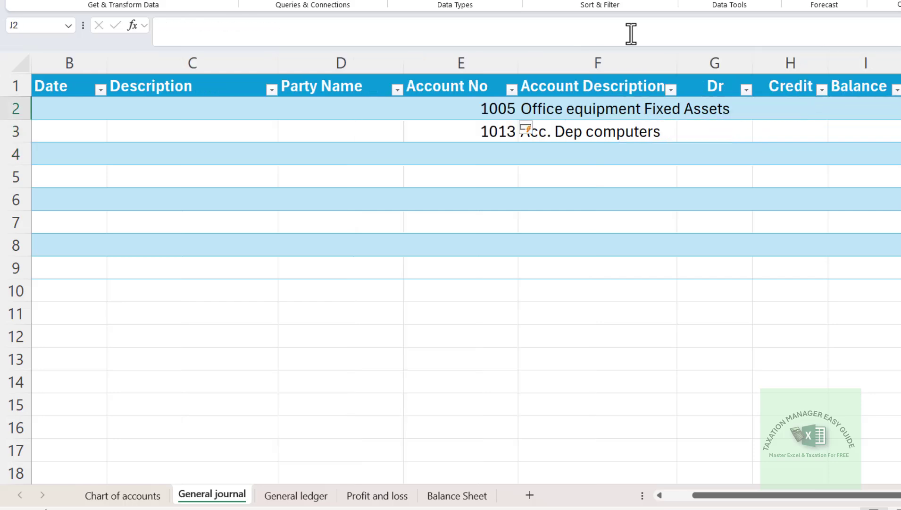
pyautogui.write('=')
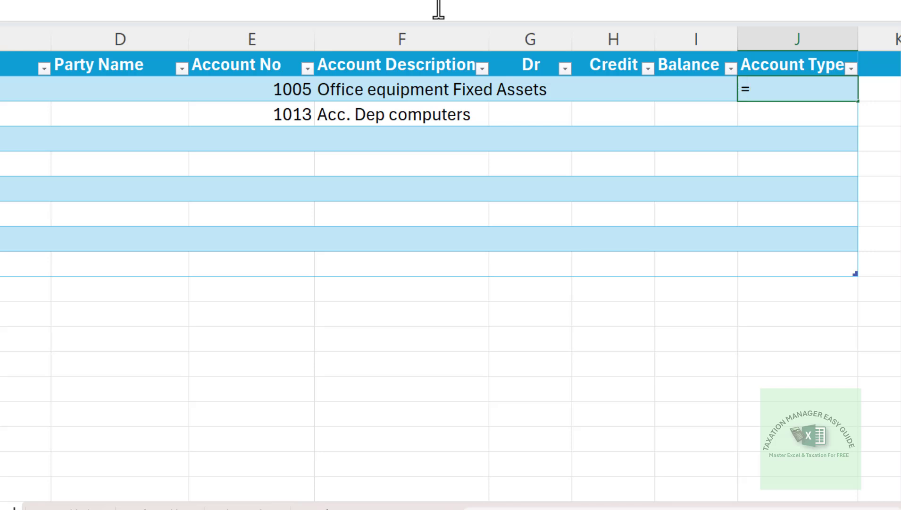
pyautogui.press('Escape')
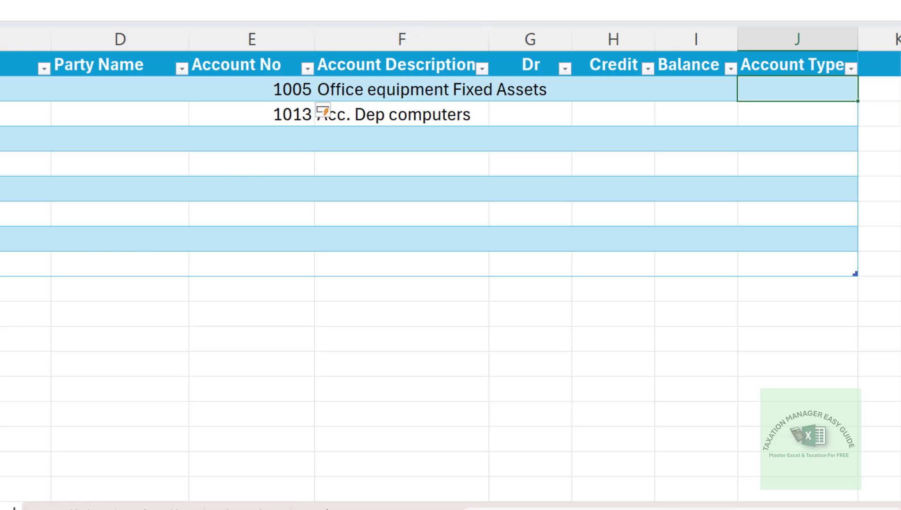
# - Compare the journal's Account No and Account Description entries with the Helper Column, Account Description and Account Type columns in the Chart of accounts
pyautogui.click(279, 91)
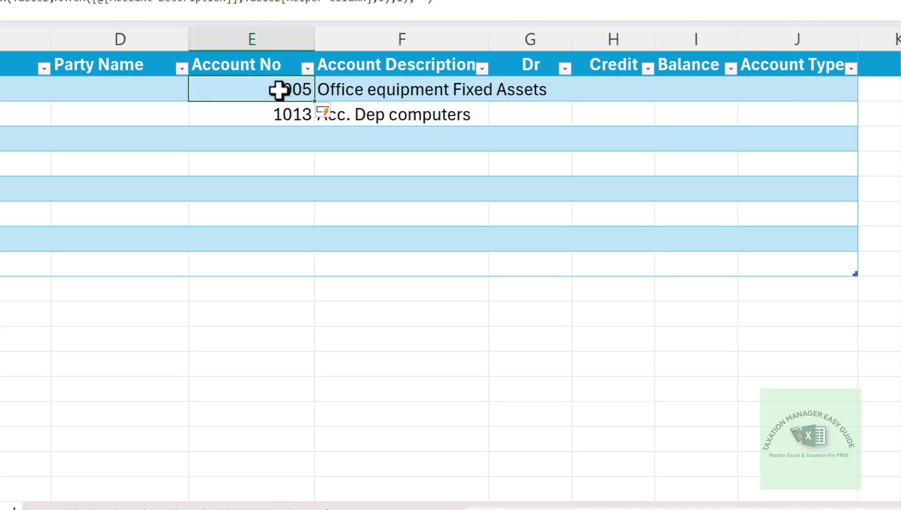
pyautogui.click(384, 90)
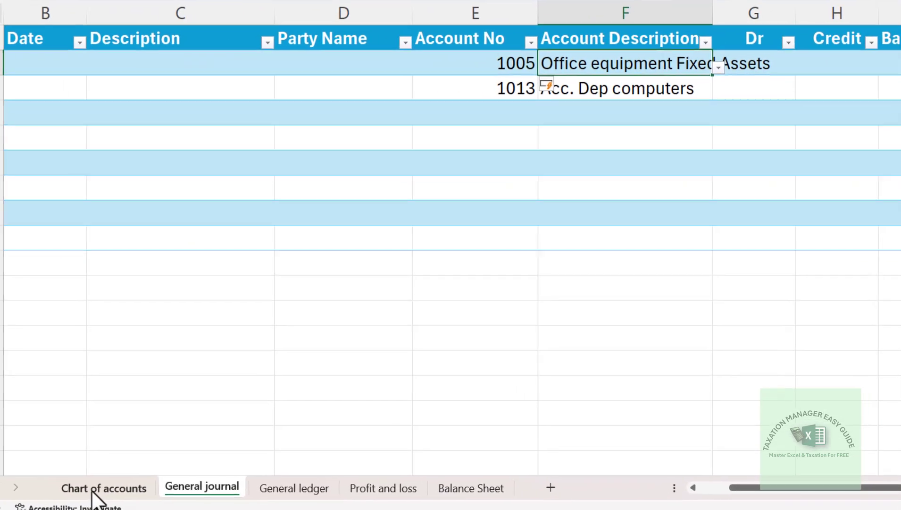
pyautogui.click(93, 489)
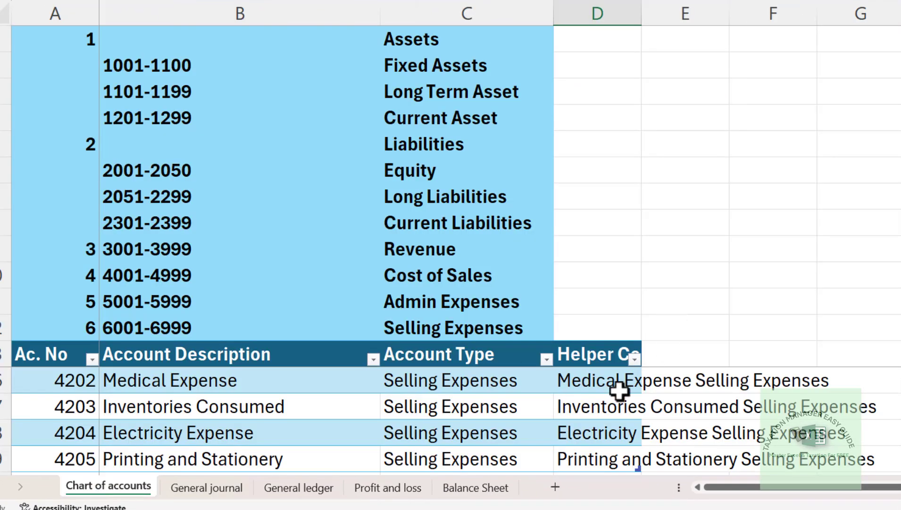
pyautogui.moveTo(609, 366); pyautogui.dragTo(606, 428)
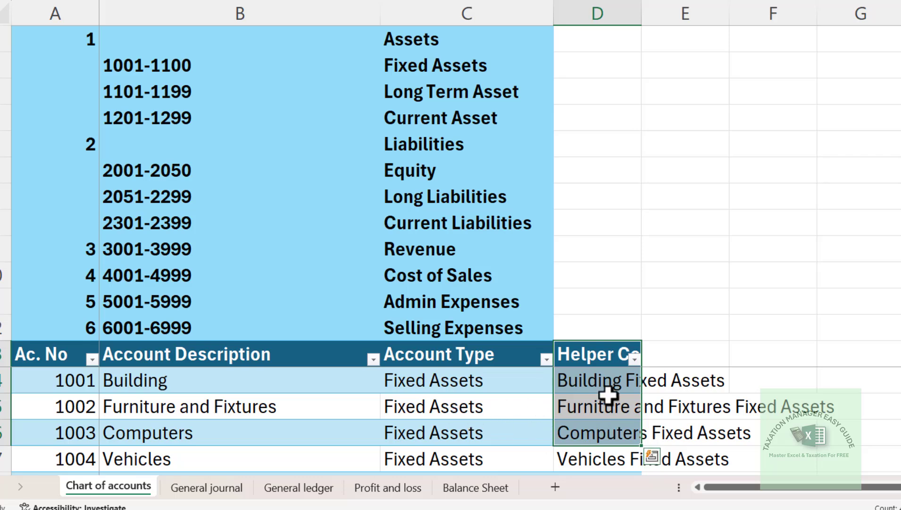
pyautogui.moveTo(669, 356); pyautogui.dragTo(854, 399)
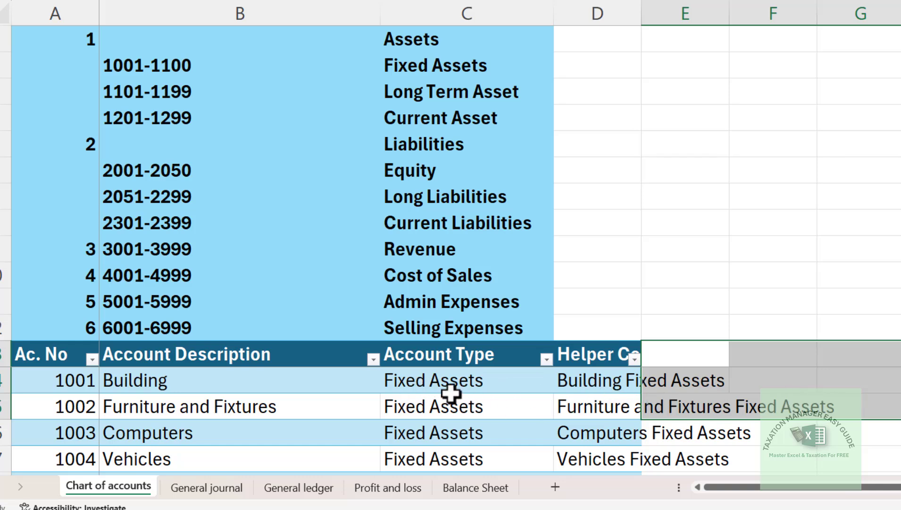
pyautogui.moveTo(451, 399); pyautogui.dragTo(187, 469)
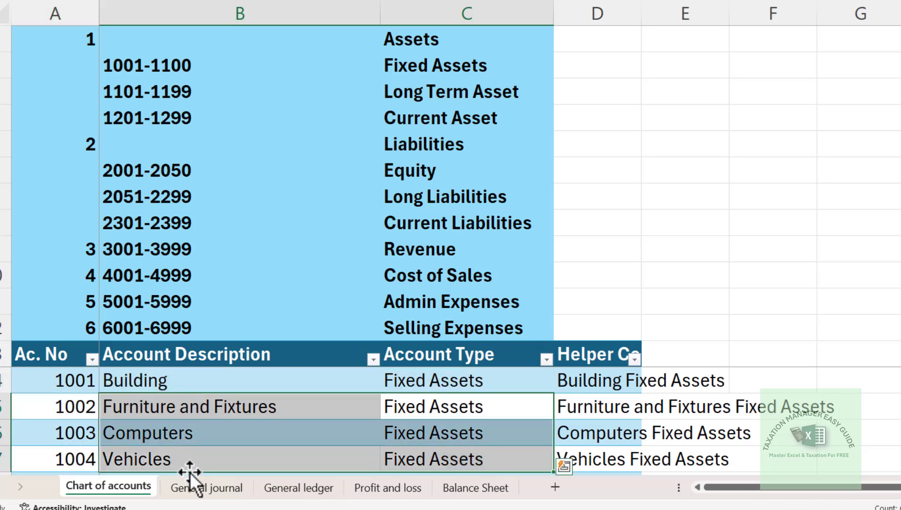
pyautogui.click(206, 490)
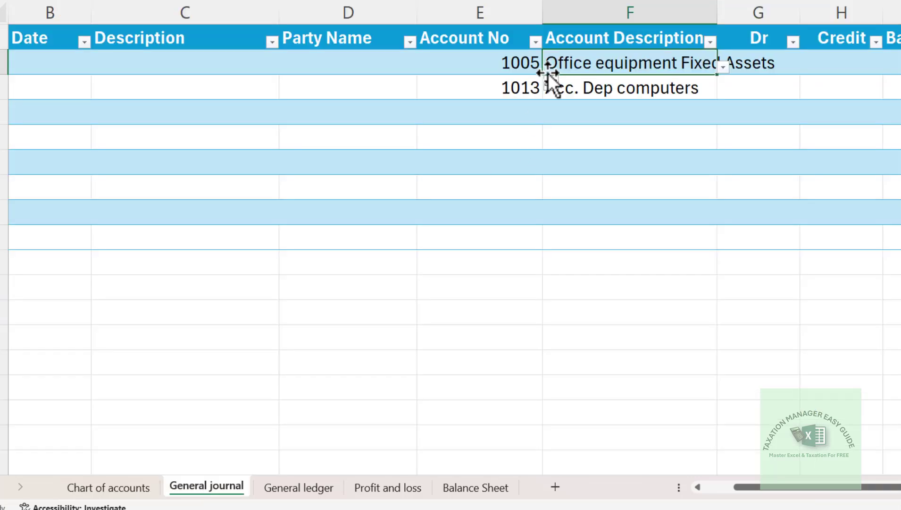
pyautogui.click(512, 61)
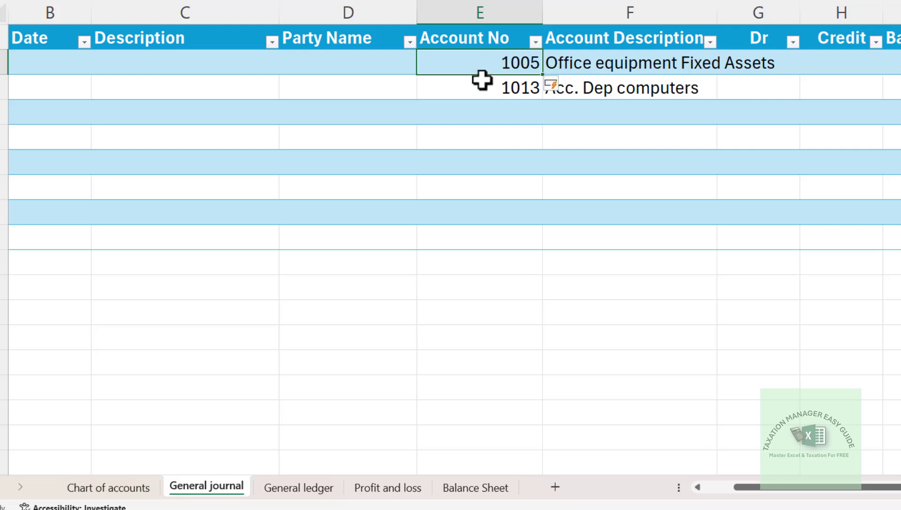
pyautogui.moveTo(485, 64); pyautogui.dragTo(487, 83)
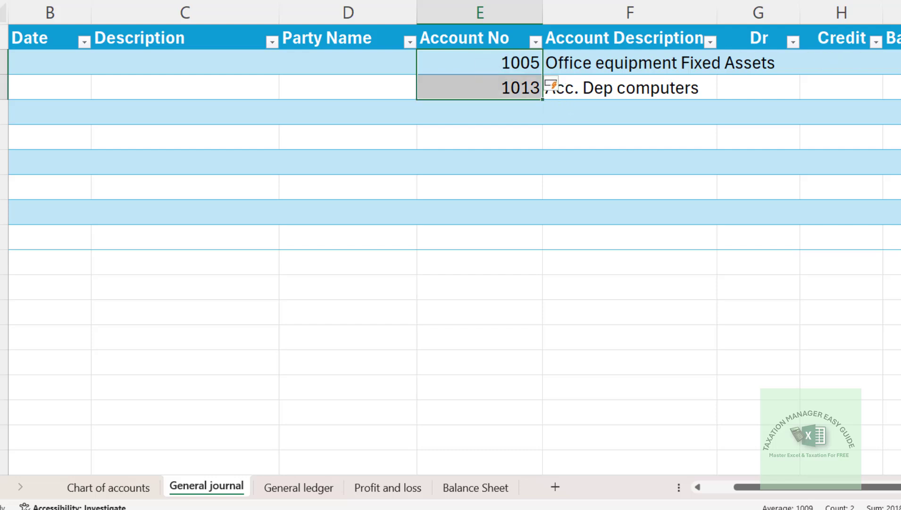
# - Start a VLOOKUP formula in Account Type cell J2 of the General journal, using the same row's Account No as the lookup value
pyautogui.press('Home')
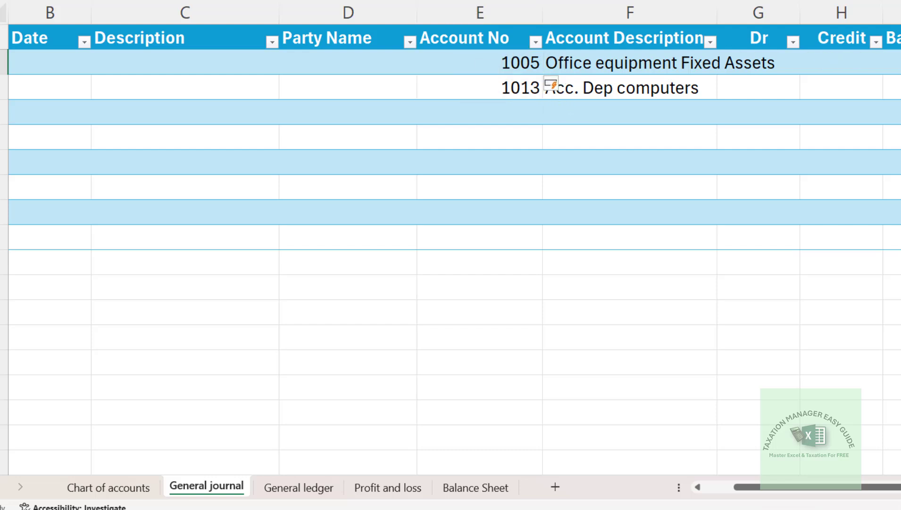
pyautogui.write('=VLOOKUP(')
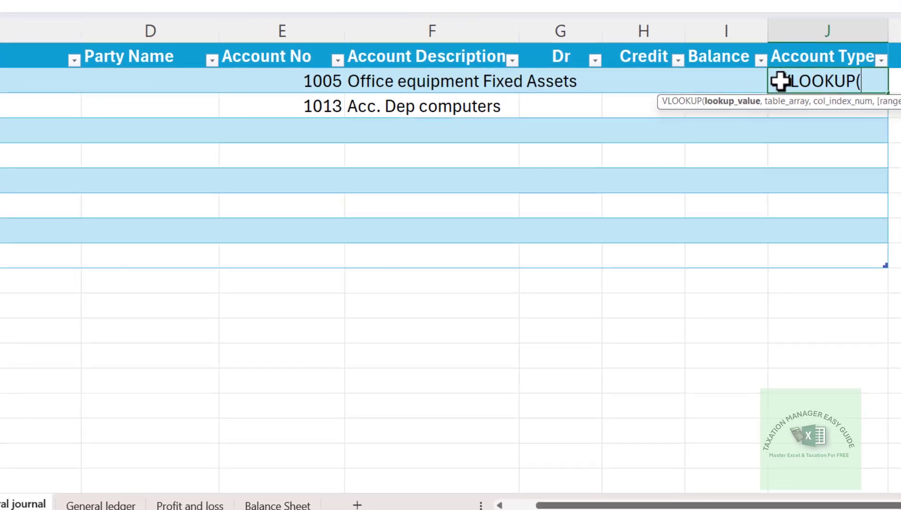
pyautogui.press('Left')
pyautogui.press('Left')
pyautogui.press('Left')
pyautogui.press('Left')
pyautogui.press('Left')
pyautogui.press('Left')
pyautogui.press('Right')
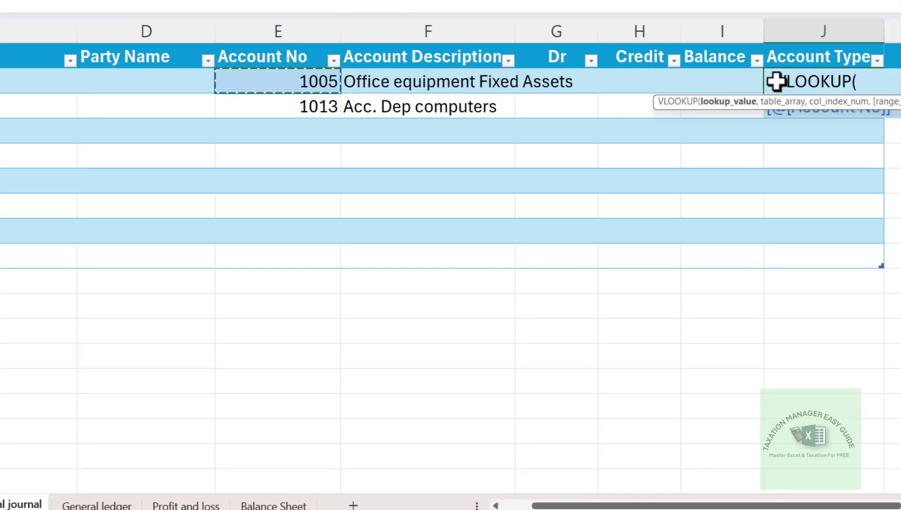
pyautogui.write(',')
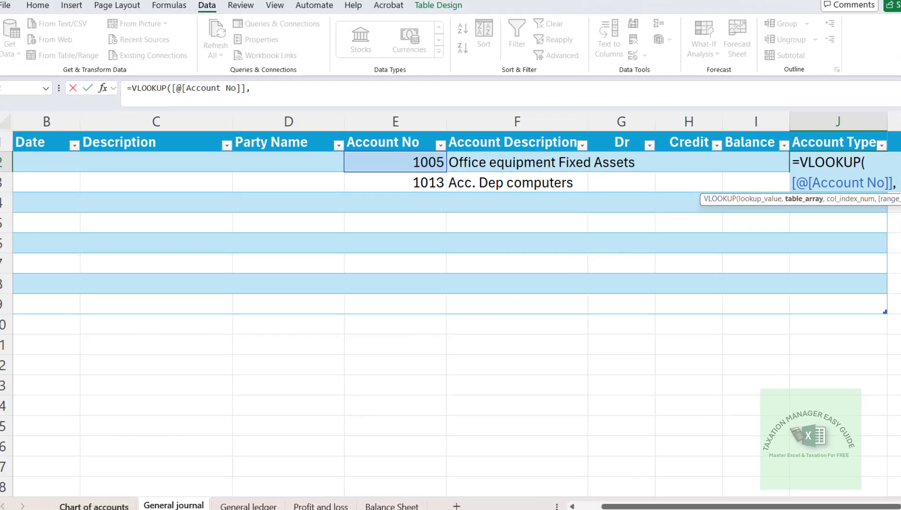
# - Set the VLOOKUP table array to all rows of the Ac. No through Account Type columns in the Chart of accounts table
pyautogui.click(94, 506)
pyautogui.click(46, 418)
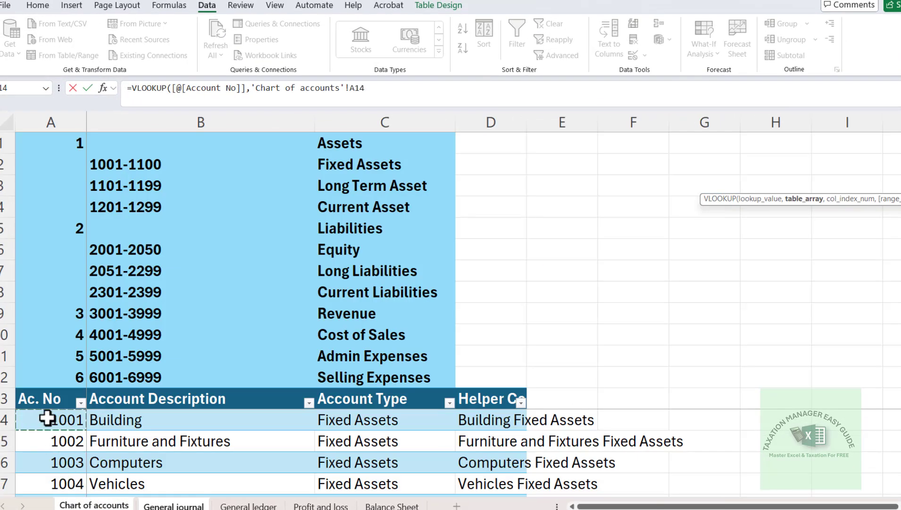
pyautogui.hotkey('ctrl', 'Up')
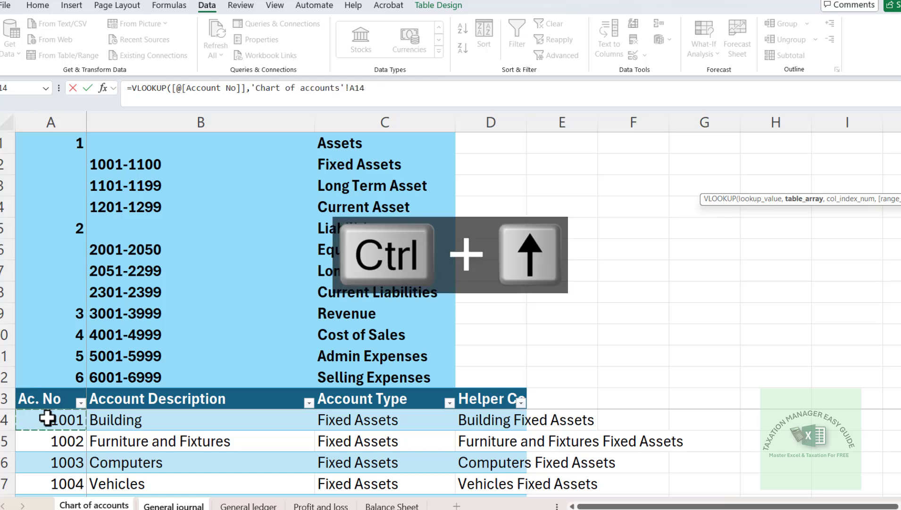
pyautogui.hotkey('shift', 'Right')
pyautogui.hotkey('shift', 'Right')
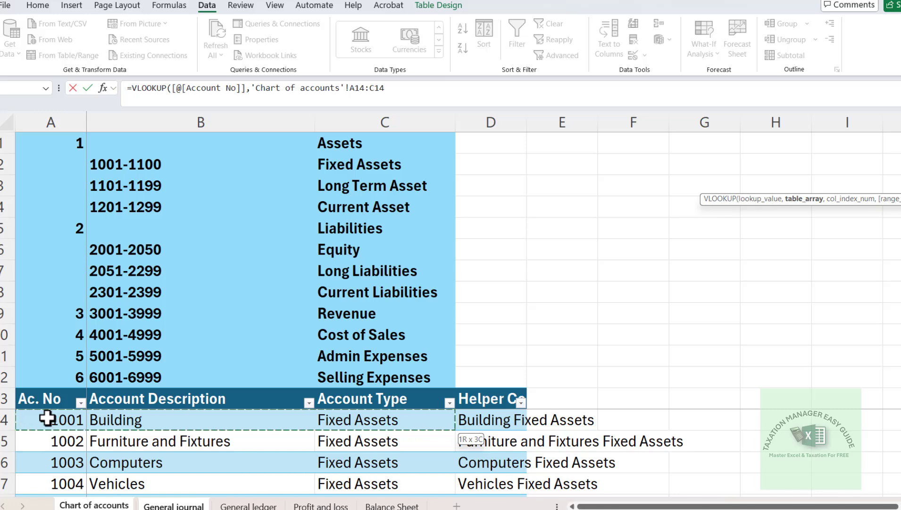
pyautogui.hotkey('ctrl', 'shift', 'Down')
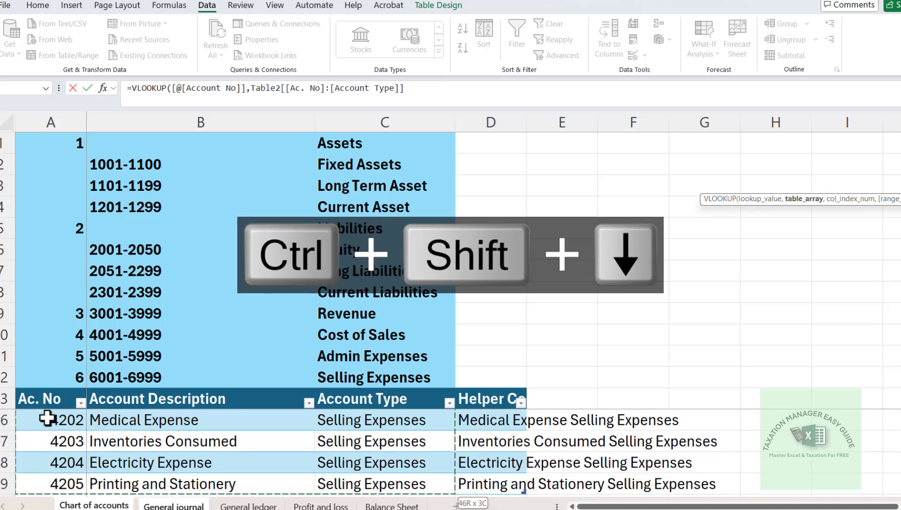
pyautogui.write(',')
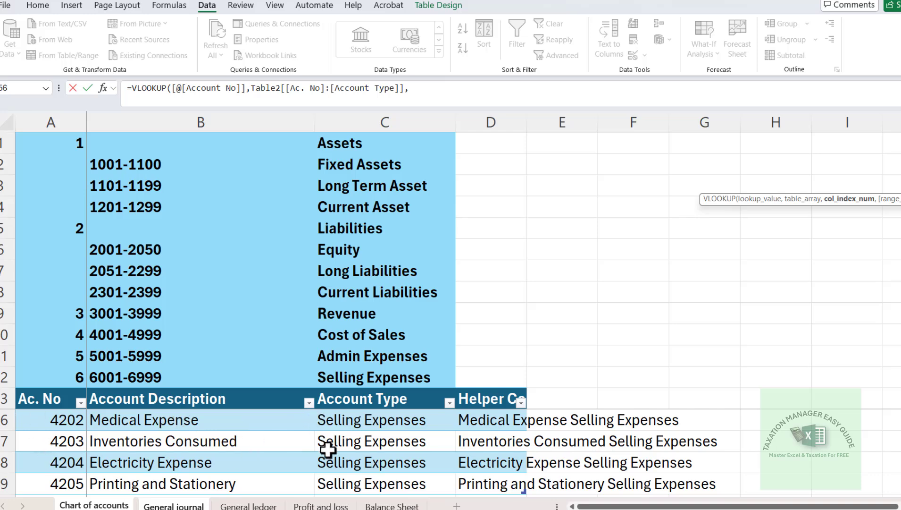
# - Complete the VLOOKUP with column index 3 and range lookup 0, and enter it in the Account Type column
pyautogui.write('3,')
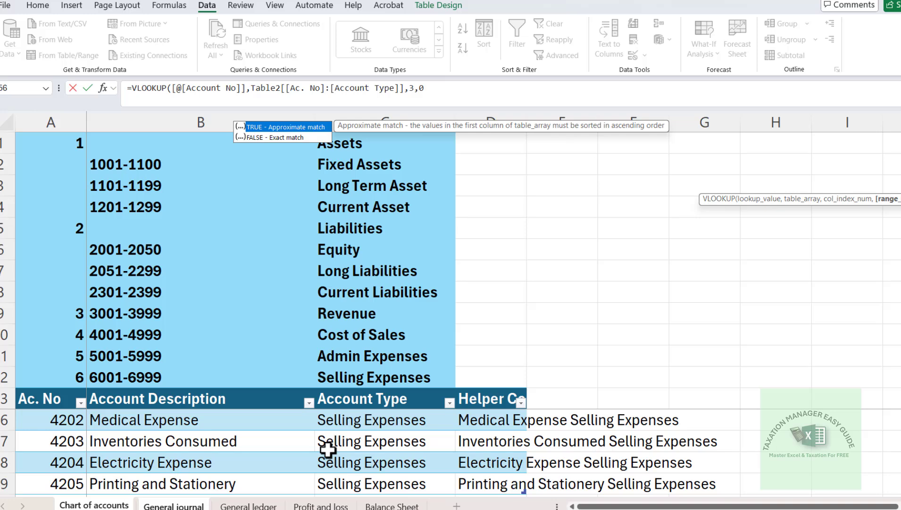
pyautogui.write('0')
pyautogui.press('Return')
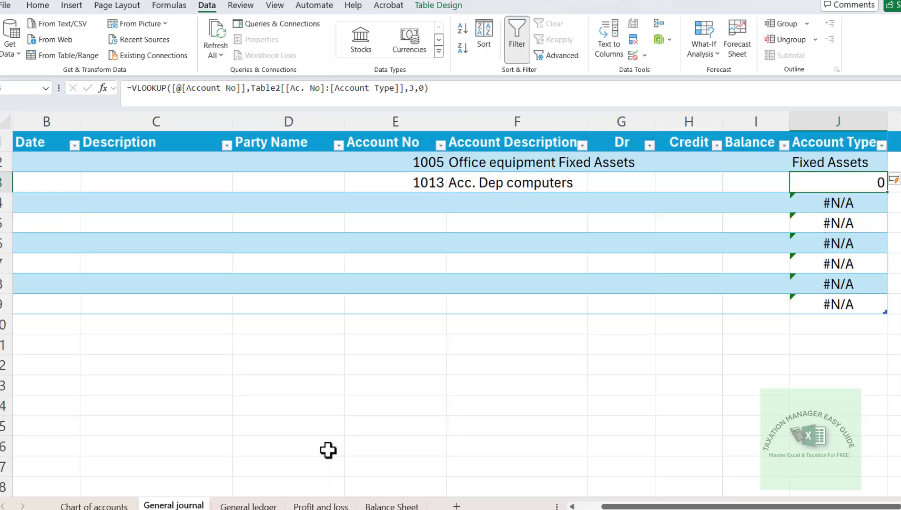
# - Insert the IFERROR function in front of the VLOOKUP in Account Type cell J2 of the General journal
pyautogui.press('Up')
pyautogui.press('F2')
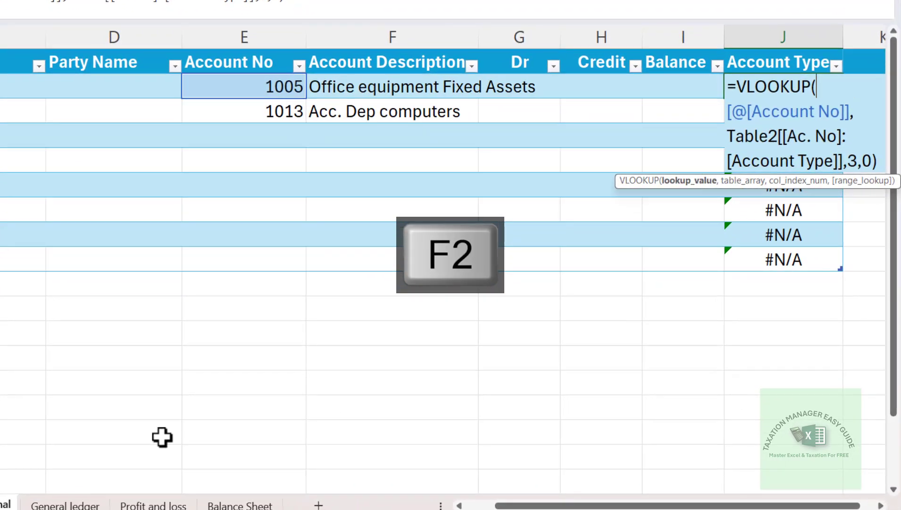
pyautogui.press('Left')
pyautogui.press('Left')
pyautogui.press('Left')
pyautogui.press('Left')
pyautogui.press('Left')
pyautogui.press('Left')
pyautogui.press('Left')
pyautogui.press('Left')
pyautogui.press('Left')
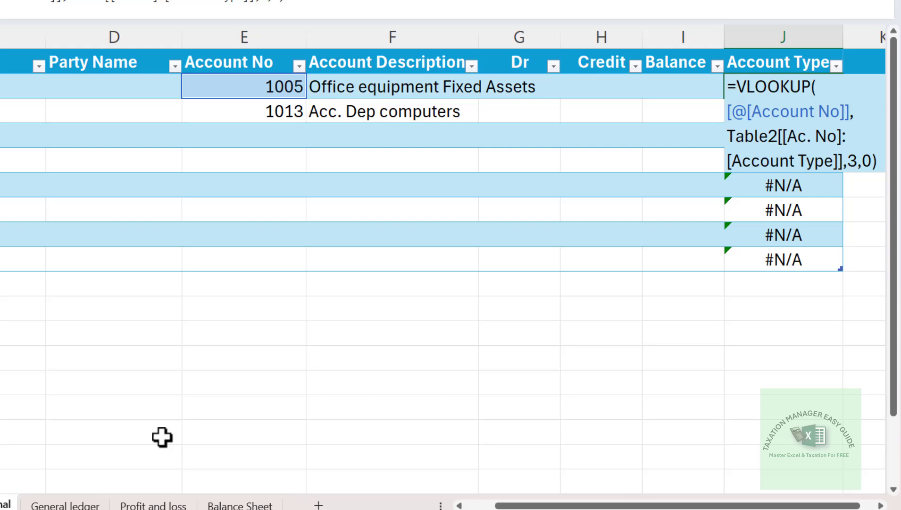
pyautogui.write('ife')
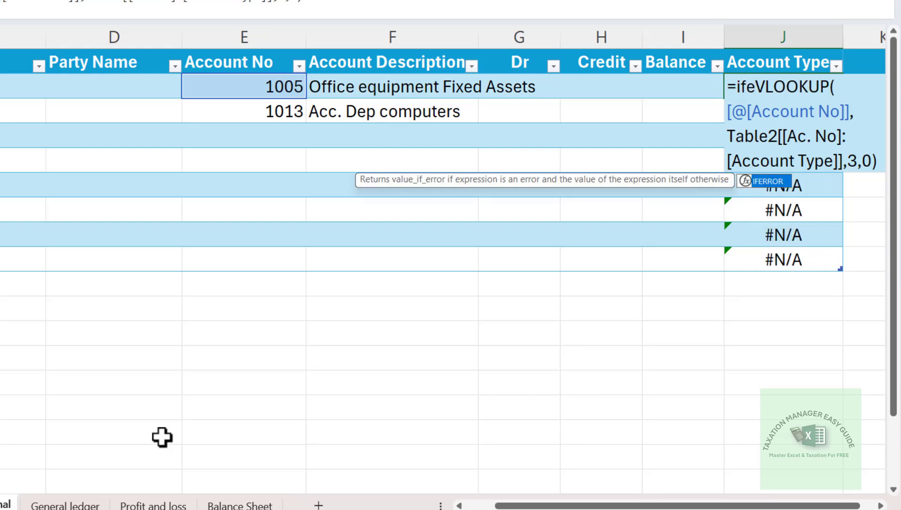
pyautogui.press('Tab')
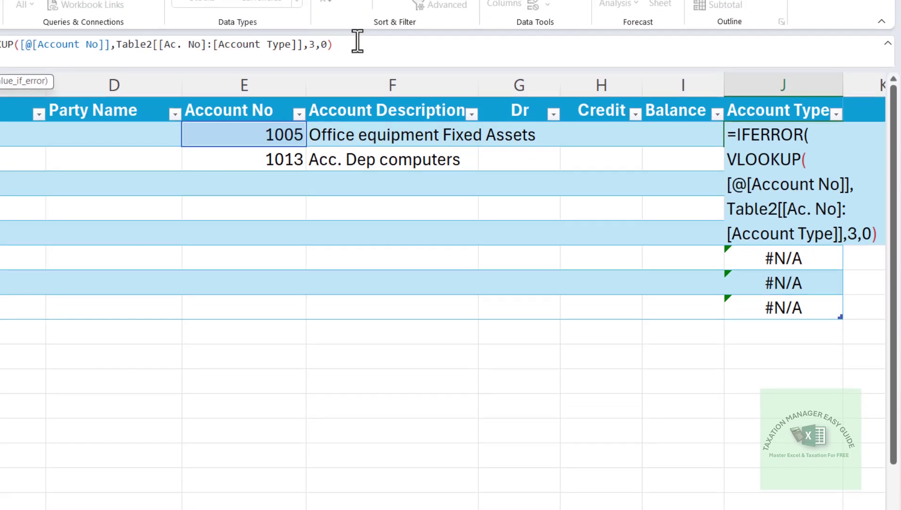
# - Complete the IFERROR with an empty string "" as the error value, close it and enter the formula in the Account Type column
pyautogui.write(',""')
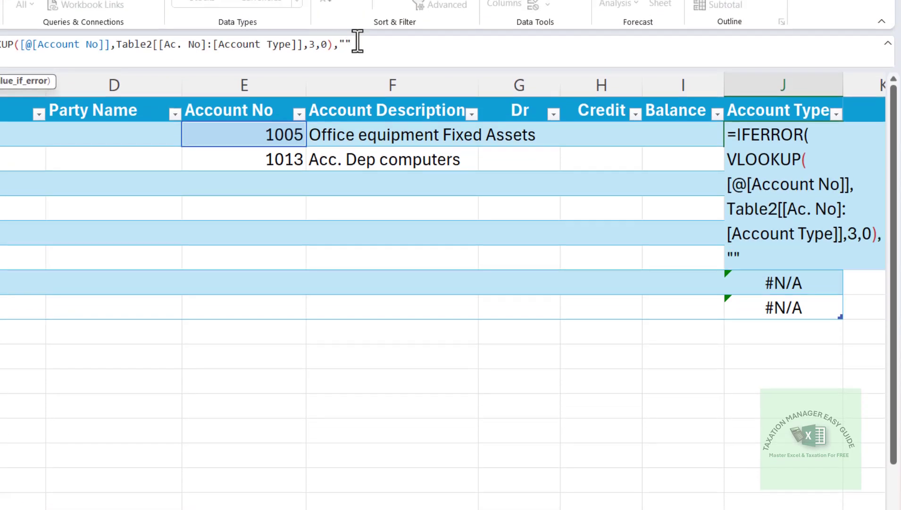
pyautogui.press('Return')
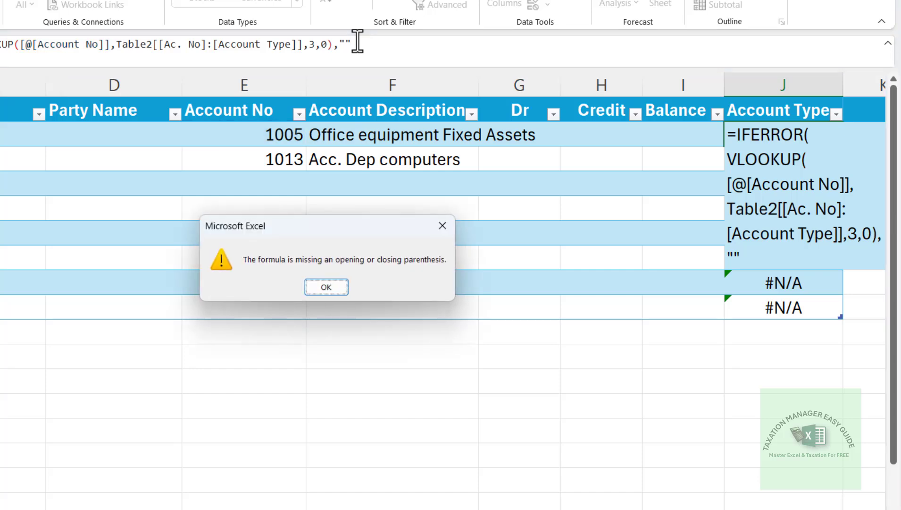
pyautogui.press('Return')
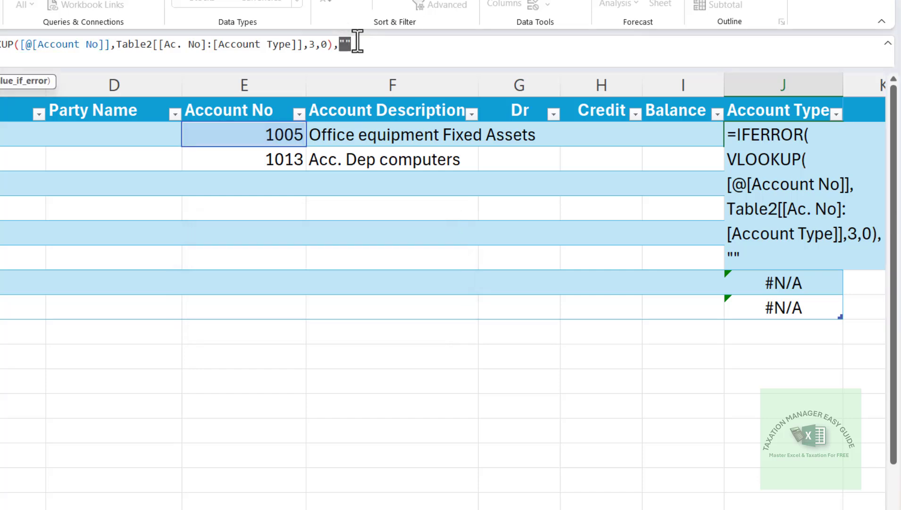
pyautogui.write(')')
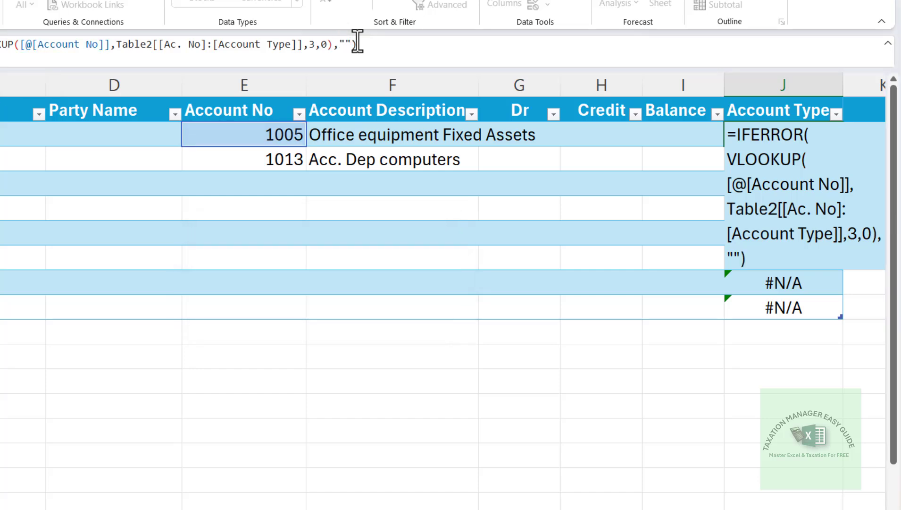
pyautogui.press('Return')
pyautogui.press('Up')
pyautogui.press('Down')
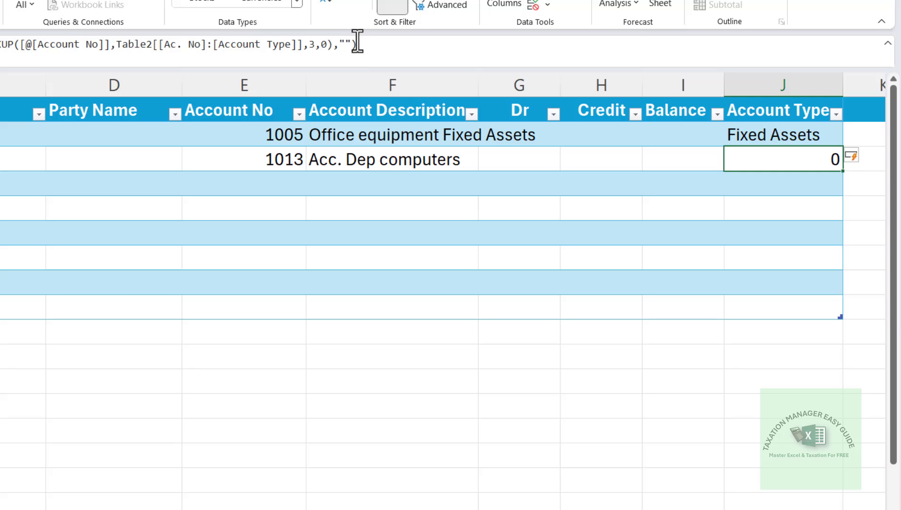
# - Examine the Account No, Account Description and Account Type entries in row 3 of the General journal
pyautogui.press('F2')
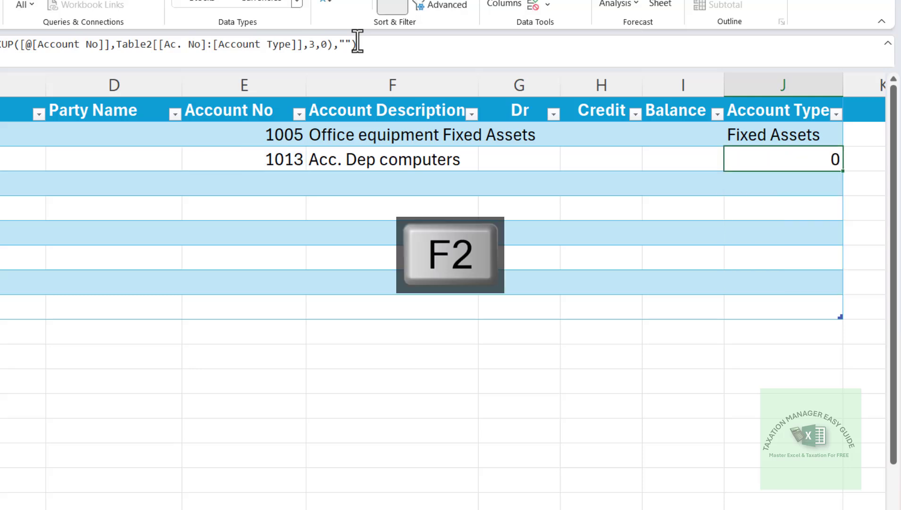
pyautogui.press('Left')
pyautogui.press('Left')
pyautogui.press('Left')
pyautogui.press('Left')
pyautogui.press('Left')
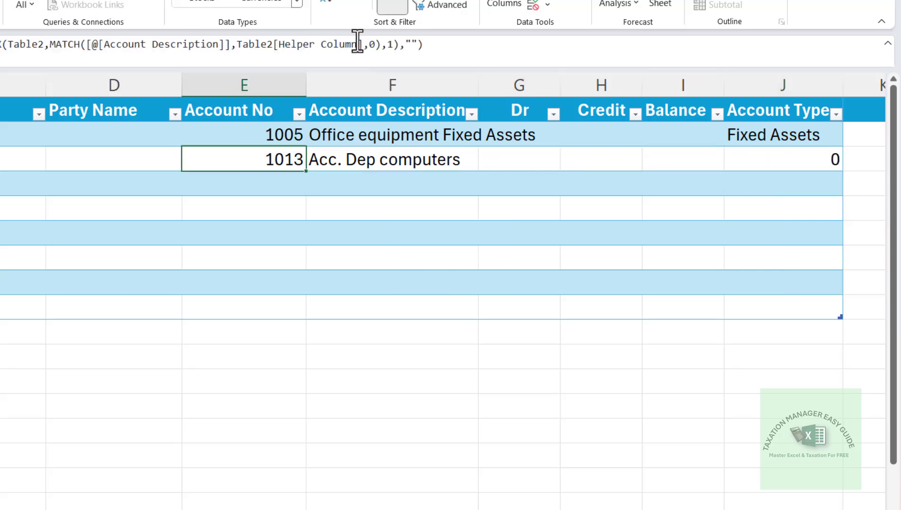
pyautogui.press('Right')
pyautogui.press('Right')
pyautogui.press('Right')
pyautogui.press('Right')
pyautogui.press('Right')
pyautogui.press('Left')
pyautogui.press('Left')
pyautogui.press('Left')
pyautogui.press('Left')
pyautogui.press('Left')
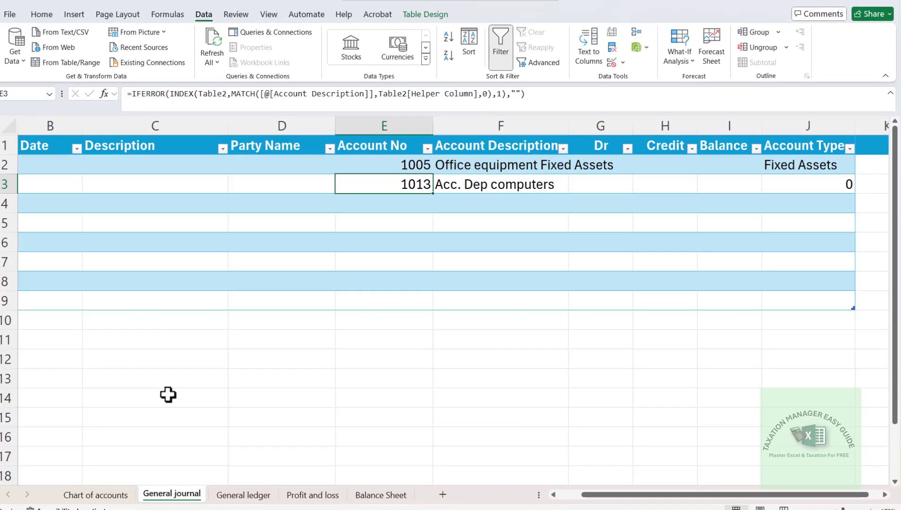
# - In the Chart of accounts, enter "Contra Acc" as the Account Type of Acc. Dep Building in C19
pyautogui.click(111, 486)
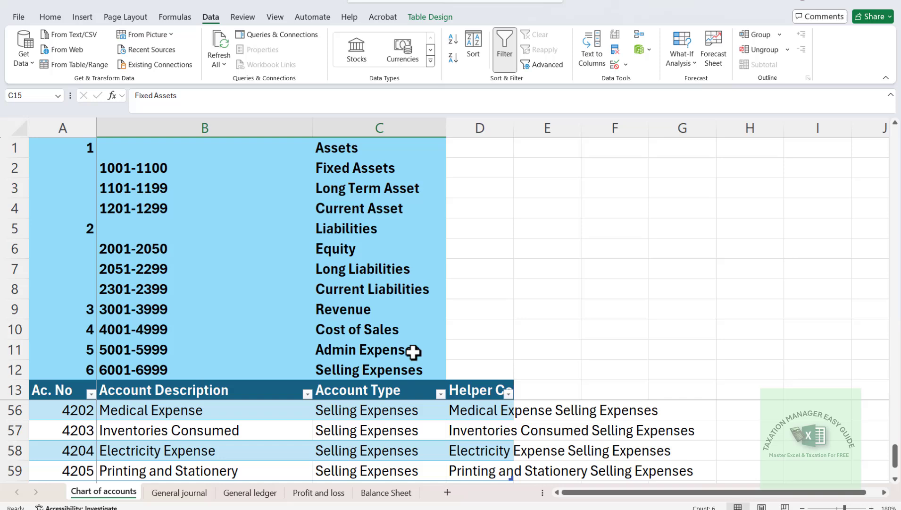
pyautogui.click(426, 425)
pyautogui.press('Up')
pyautogui.press('Right')
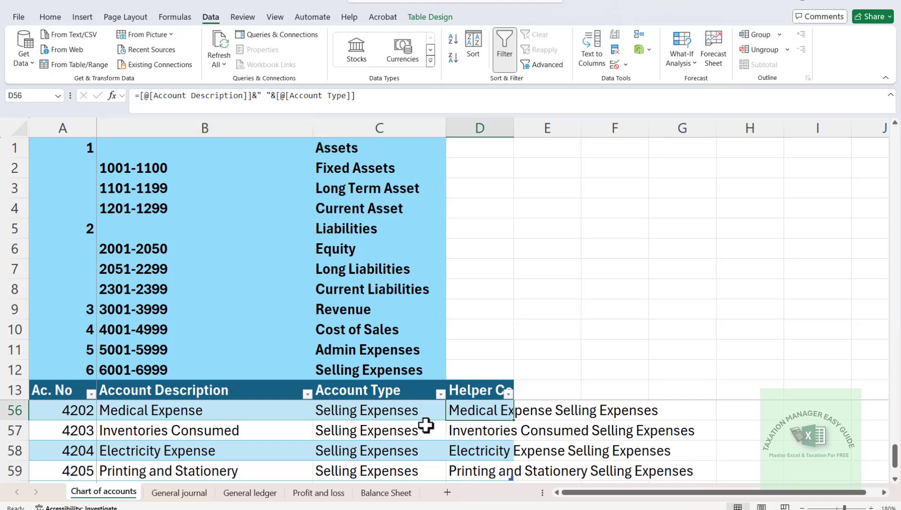
pyautogui.press('Left')
pyautogui.hotkey('ctrl', 'Up')
pyautogui.press('Up')
pyautogui.press('Up')
pyautogui.press('Up')
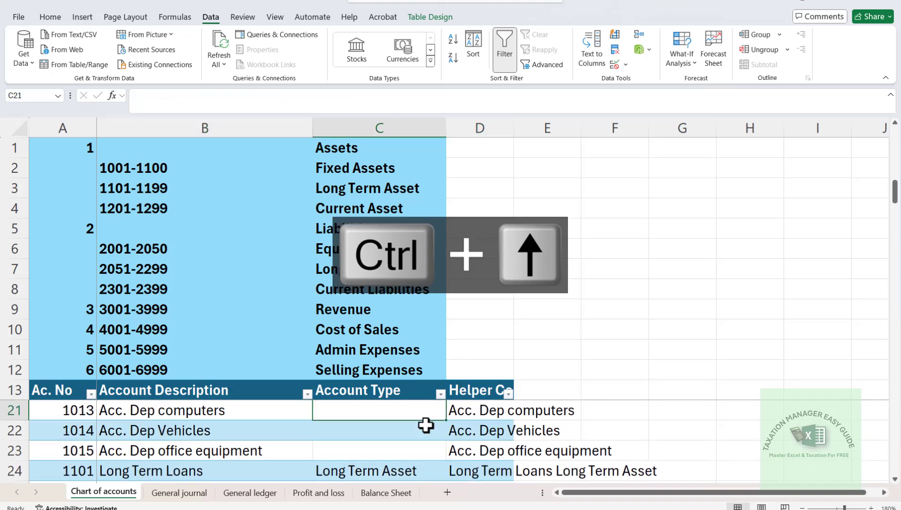
pyautogui.press('Up')
pyautogui.press('Up')
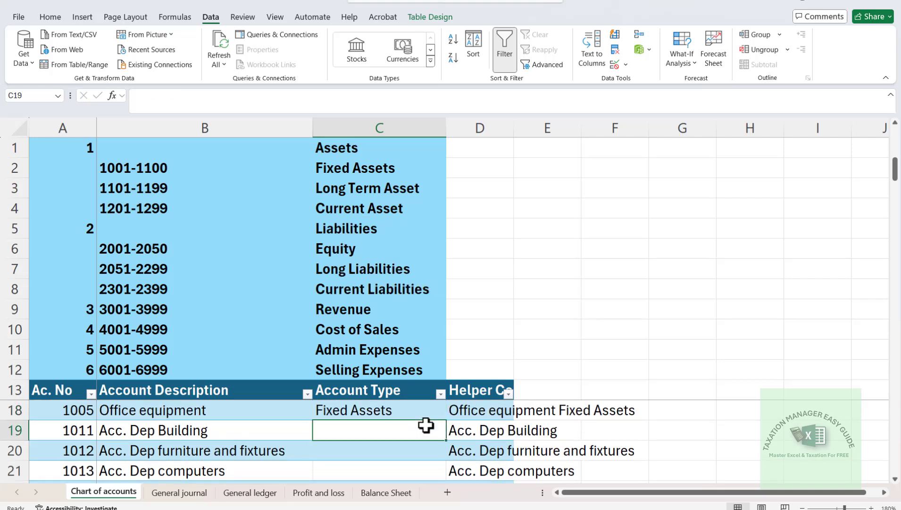
pyautogui.write('Contr')
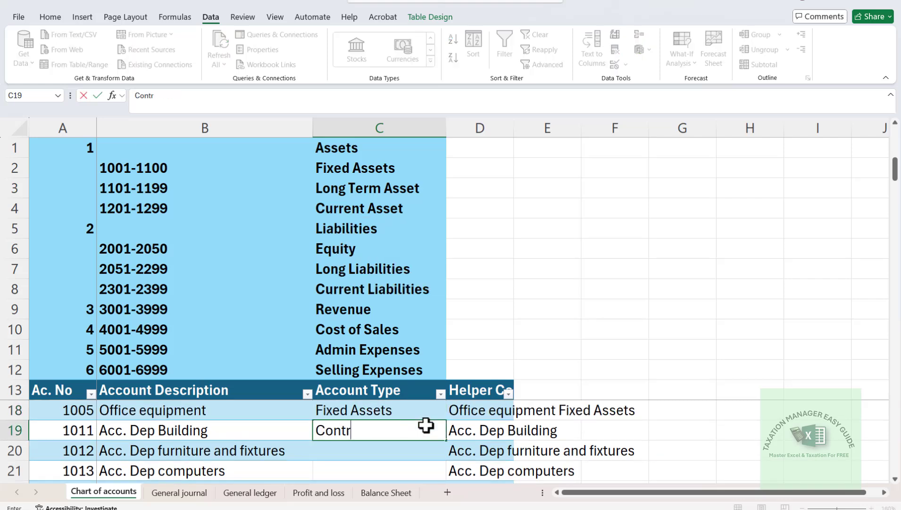
pyautogui.write('a Acc')
pyautogui.press('Return')
# - Copy "Contra Acc" from C19 to the Account Type of the other four Acc. Dep accounts in C20:C23, and save the workbook
pyautogui.click(427, 425)
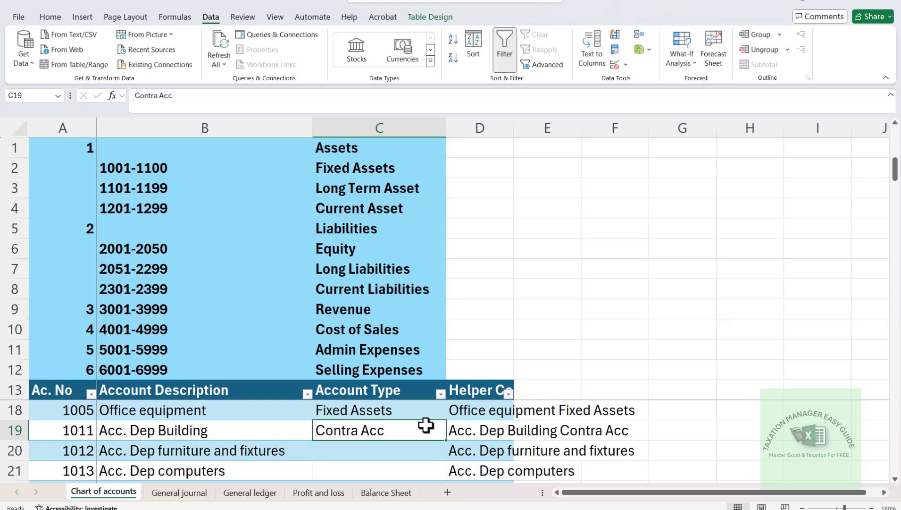
pyautogui.hotkey('ctrl', 'c')
pyautogui.moveTo(426, 450); pyautogui.dragTo(446, 480)
pyautogui.moveTo(426, 426); pyautogui.dragTo(426, 450)
pyautogui.press('Return')
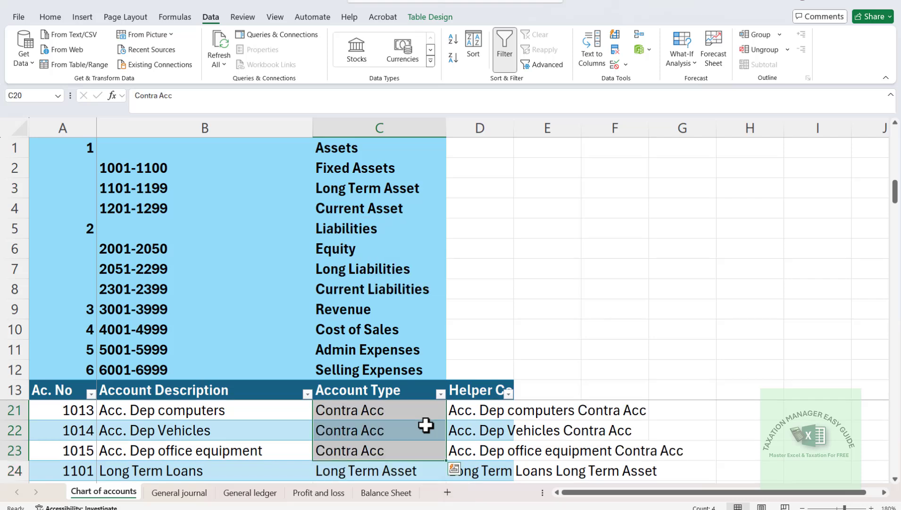
pyautogui.hotkey('ctrl', 's')
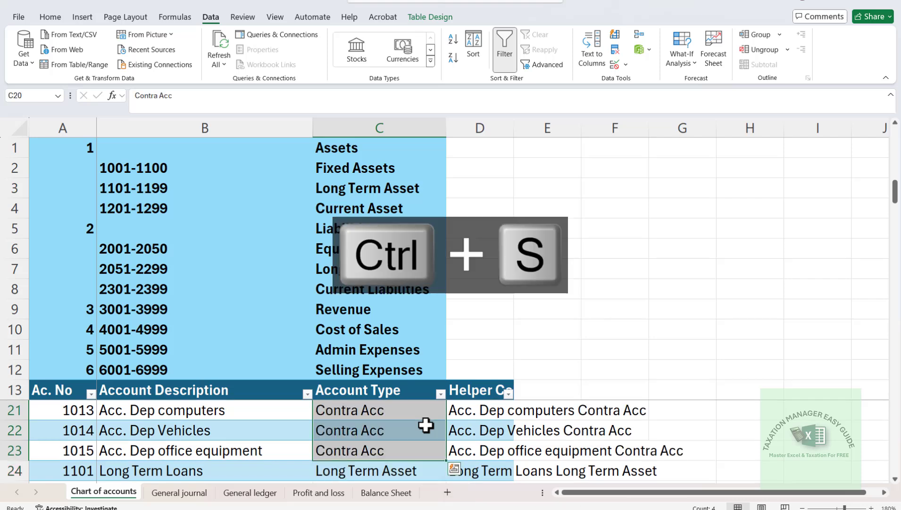
# - In the General journal, choose "Acc. Dep Building Contra Acc" from the Account Description dropdown in F3
pyautogui.click(185, 495)
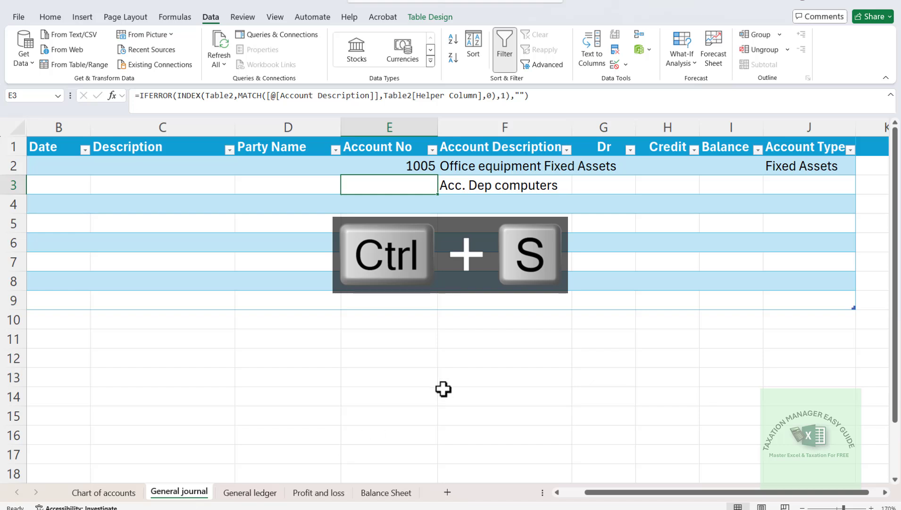
pyautogui.click(494, 190)
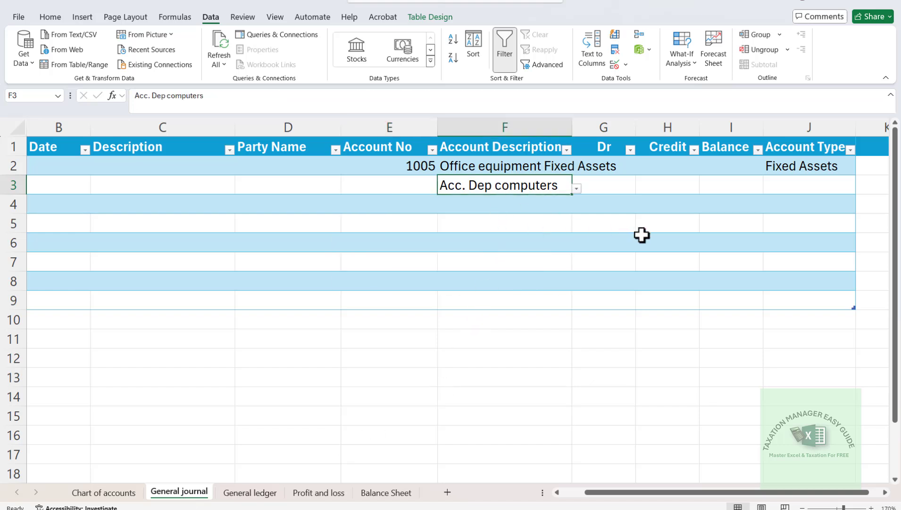
pyautogui.click(578, 189)
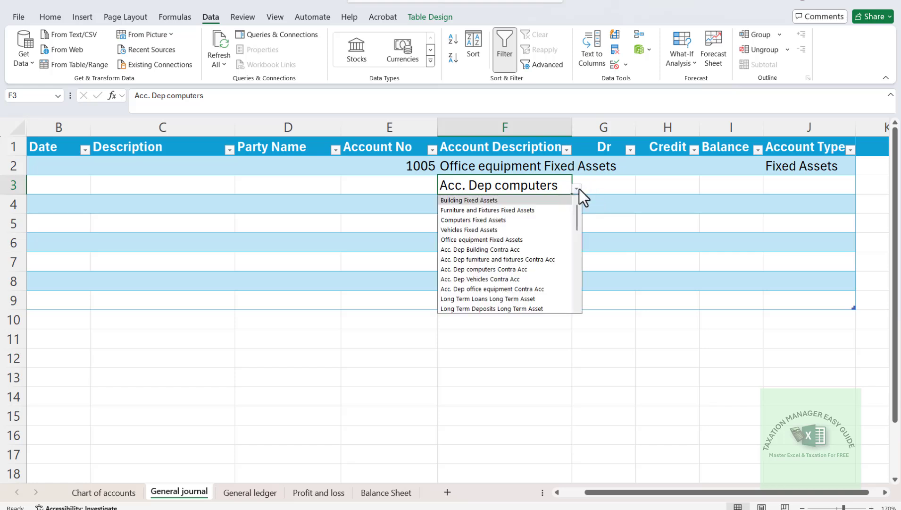
pyautogui.click(513, 249)
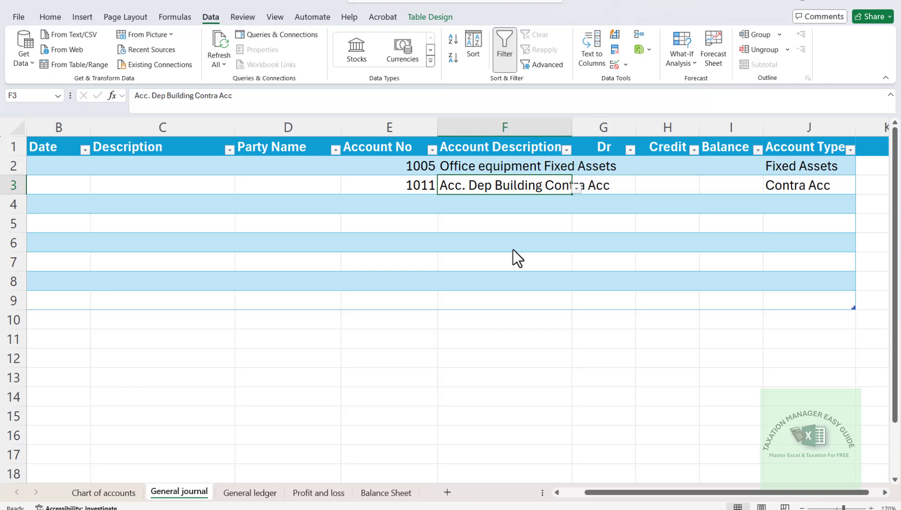
# - Narrow the S.no column of the General journal to about the width of its header text
pyautogui.press('Up')
pyautogui.press('Left')
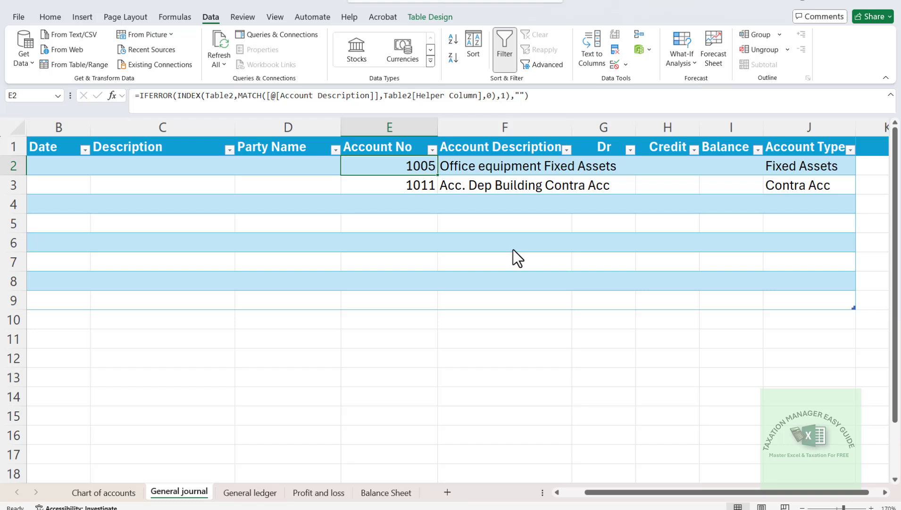
pyautogui.press('Right')
pyautogui.press('Left')
pyautogui.press('Left')
pyautogui.press('Left')
pyautogui.press('Left')
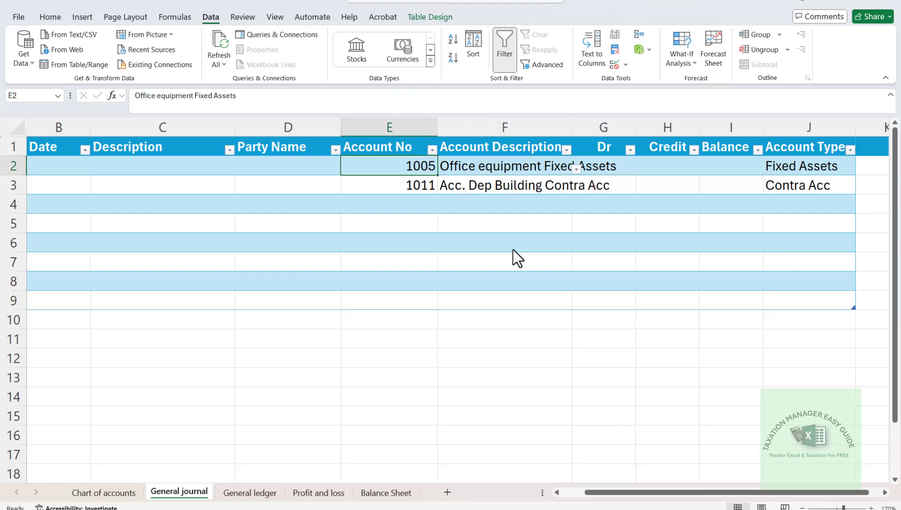
pyautogui.press('Left')
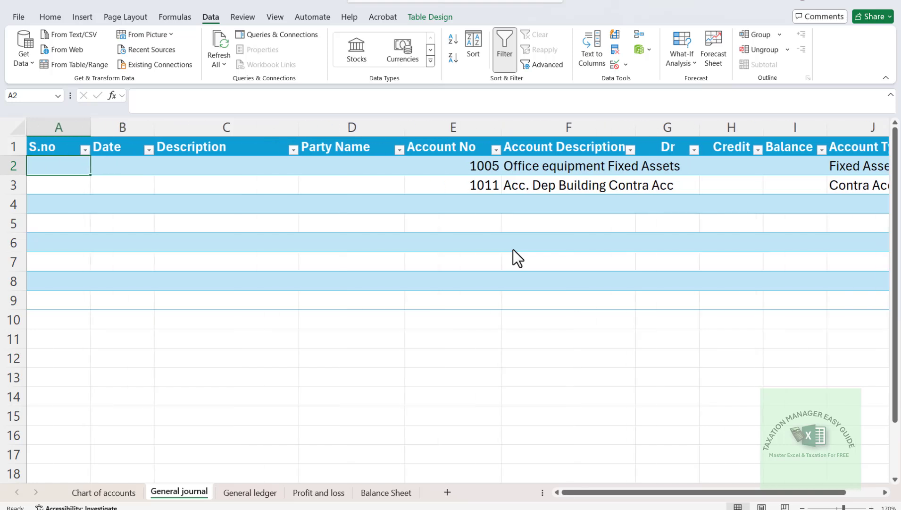
pyautogui.doubleClick(90, 124)
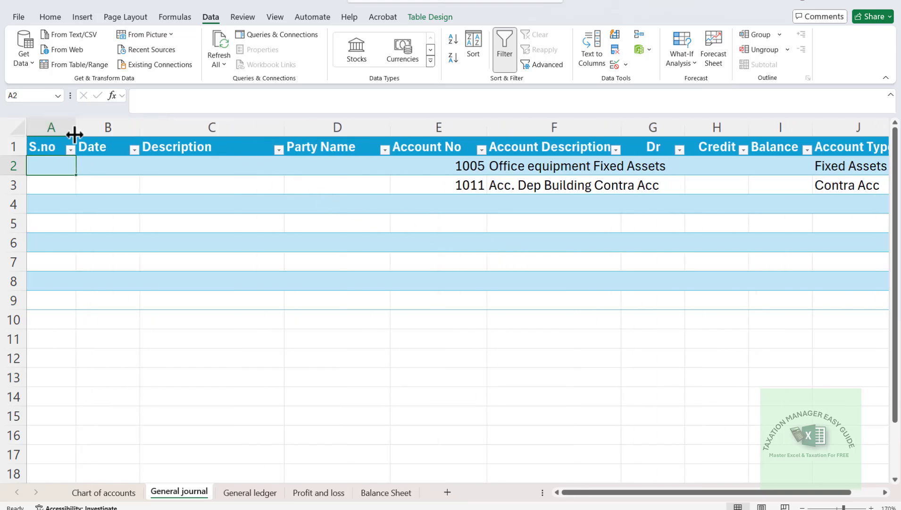
pyautogui.moveTo(76, 129); pyautogui.dragTo(60, 128)
# - Enter the formula =ROW(A1) in S.no cell A2 to number the journal rows
pyautogui.write('=')
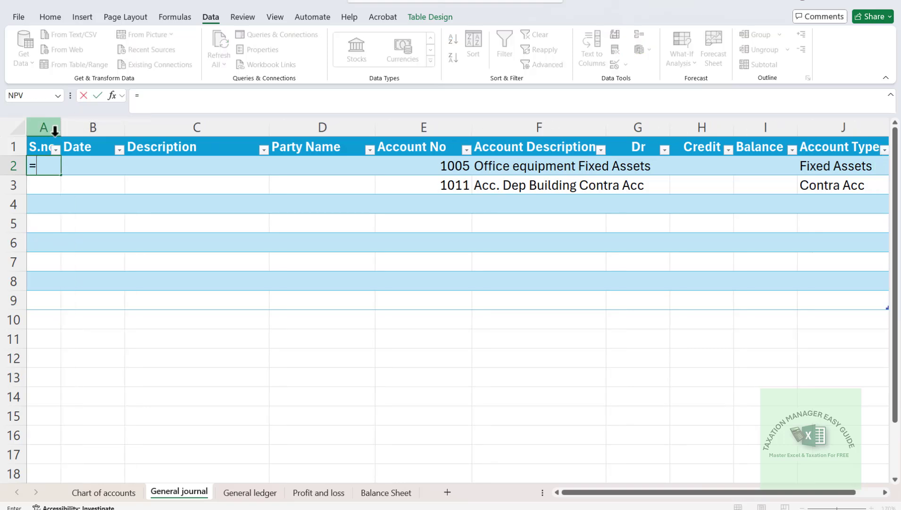
pyautogui.write('r')
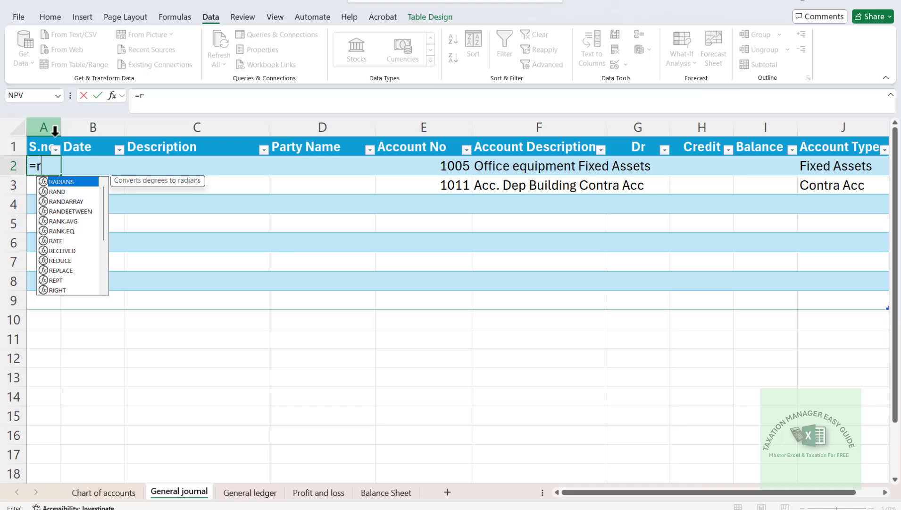
pyautogui.write('ow')
pyautogui.press('Tab')
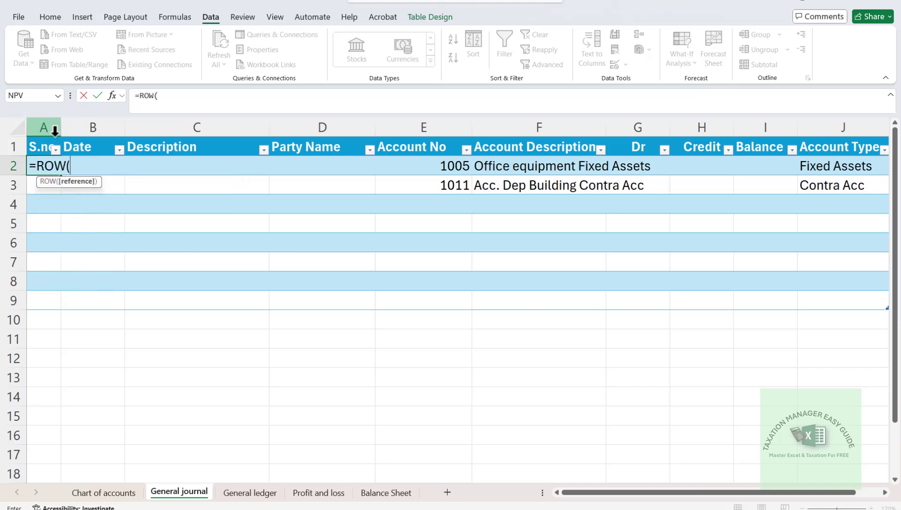
pyautogui.write('a')
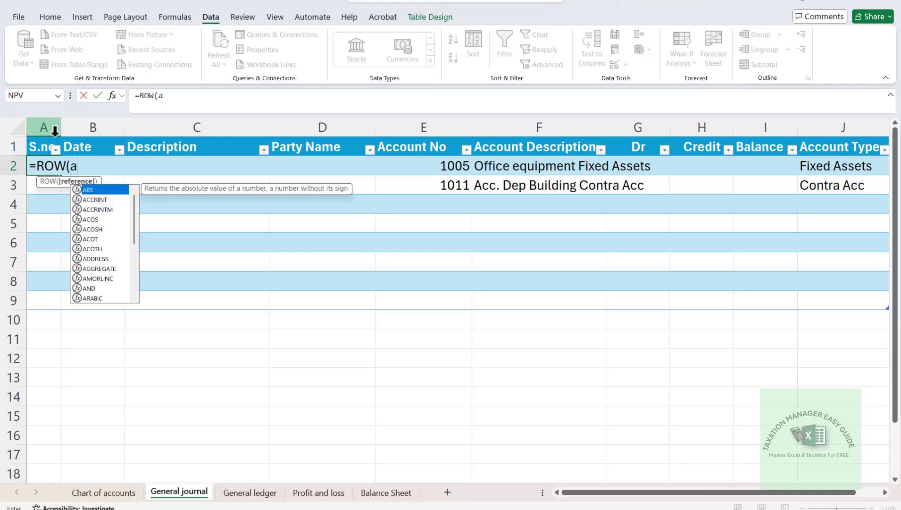
pyautogui.write('1')
pyautogui.hotkey('ctrl', 'Return')
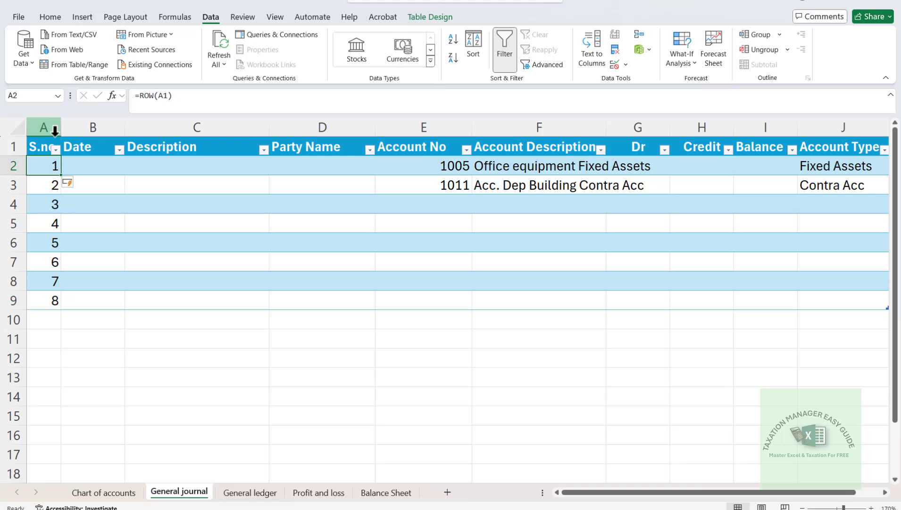
pyautogui.press('F2')
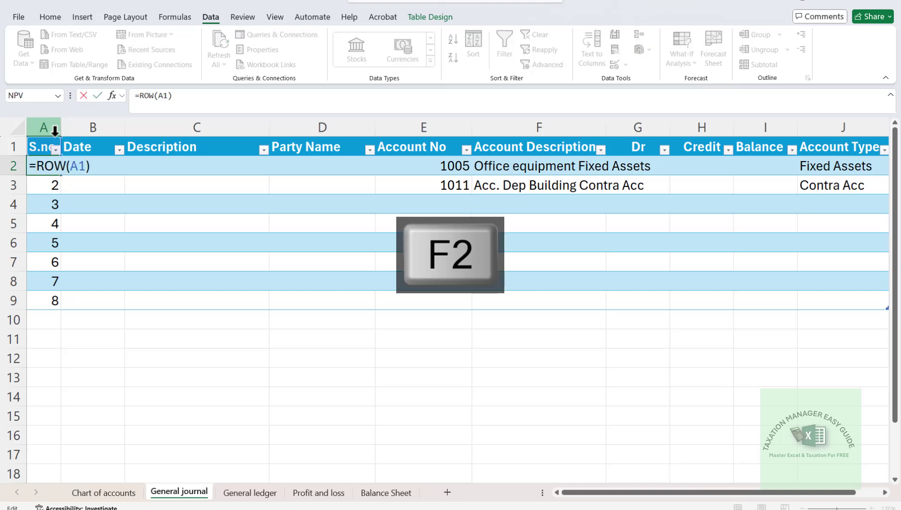
pyautogui.press('Home')
pyautogui.press('Right')
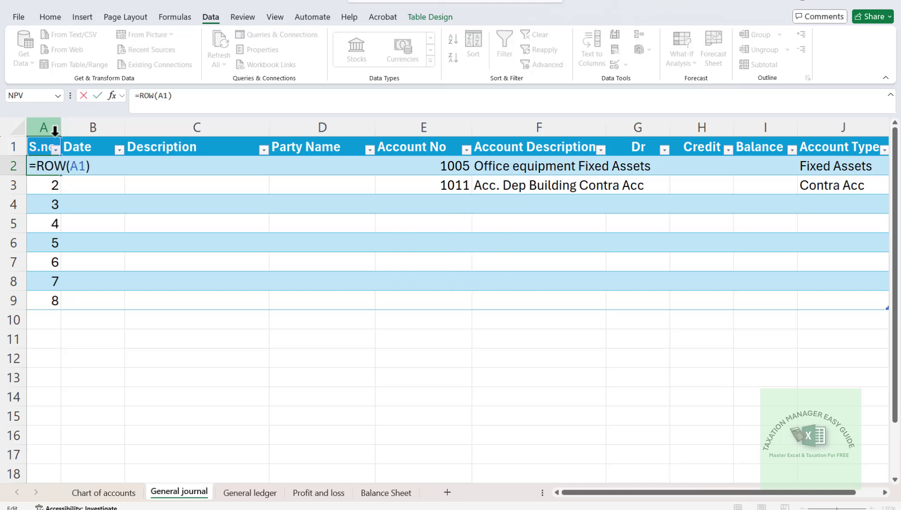
pyautogui.hotkey('ctrl', 'Return')
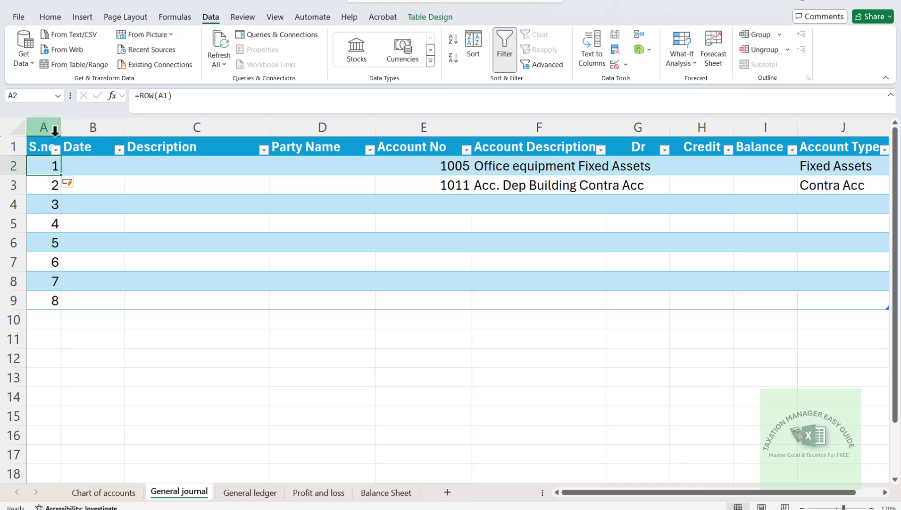
pyautogui.press('F1')
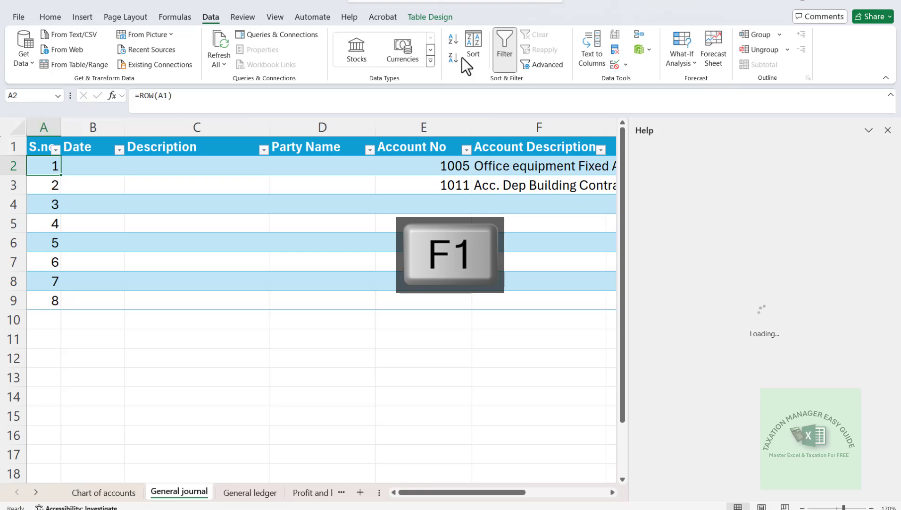
pyautogui.click(887, 131)
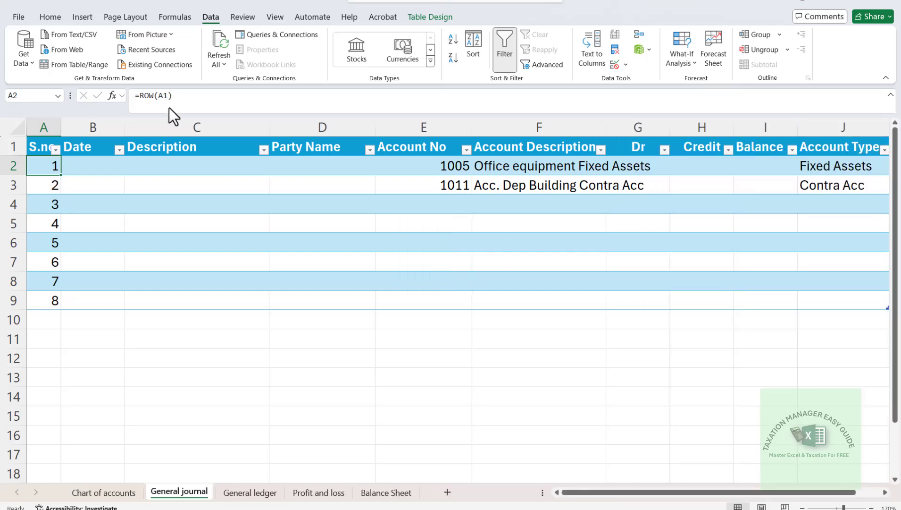
pyautogui.click(140, 97)
pyautogui.press('Escape')
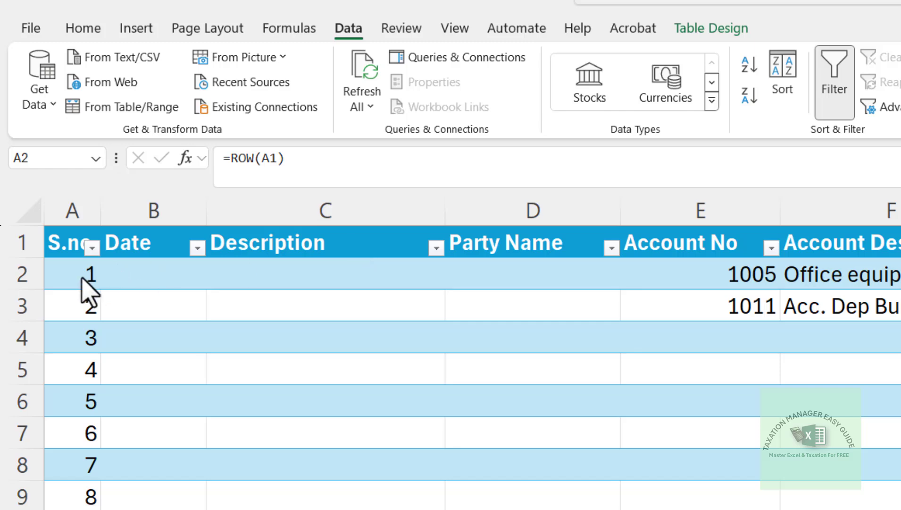
pyautogui.click(74, 274)
pyautogui.press('F2')
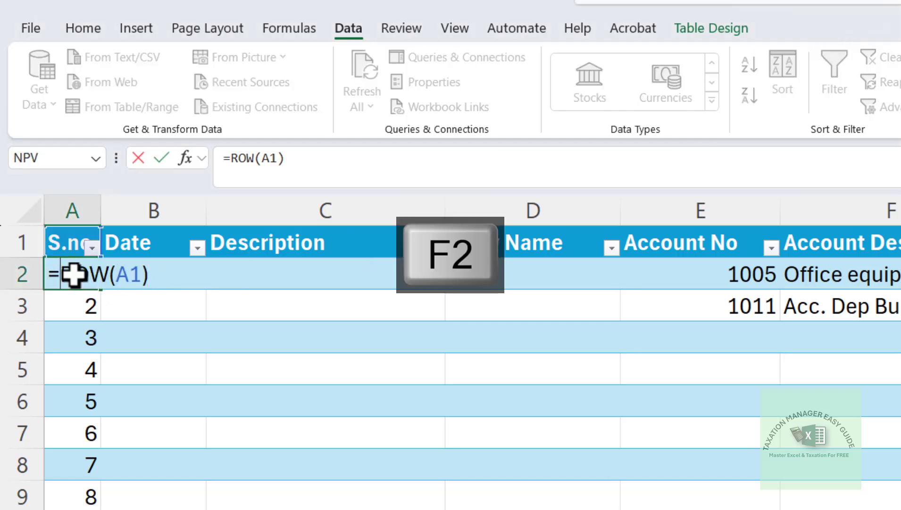
pyautogui.write('if')
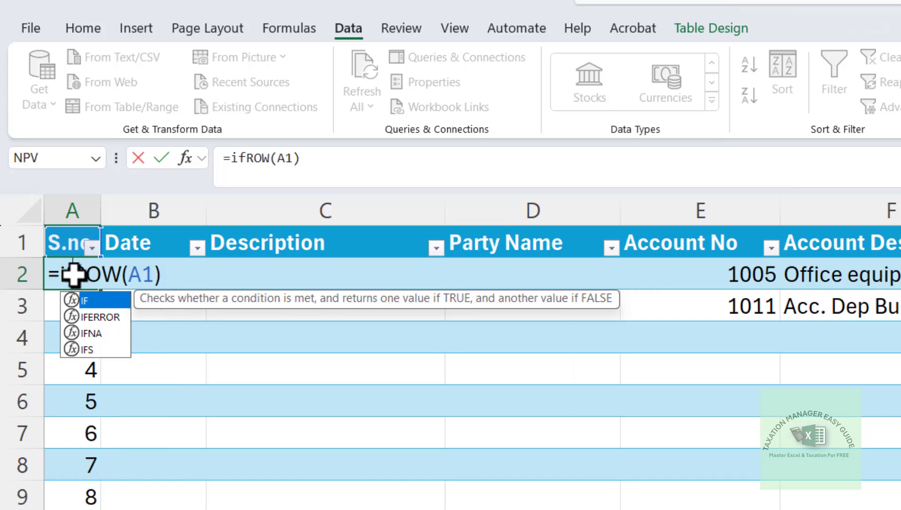
pyautogui.press('Tab')
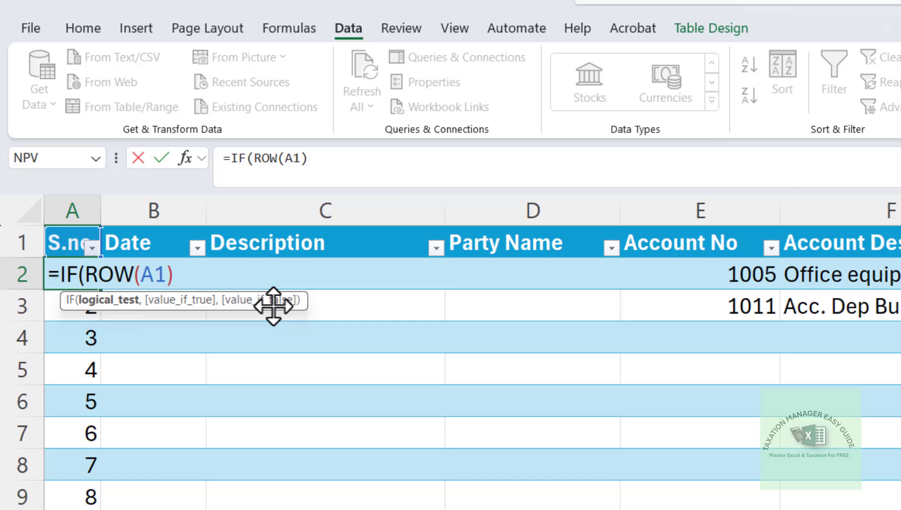
pyautogui.click(149, 329)
pyautogui.press('Up')
pyautogui.press('Up')
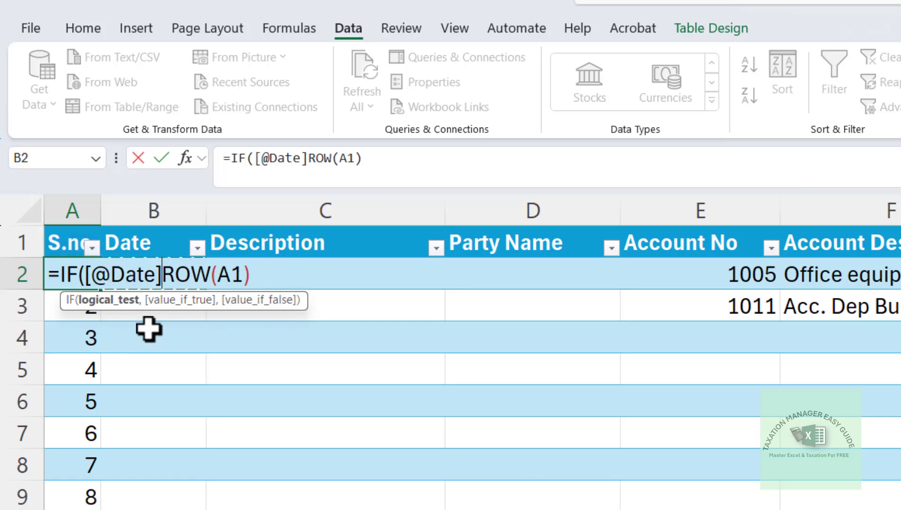
pyautogui.write(',')
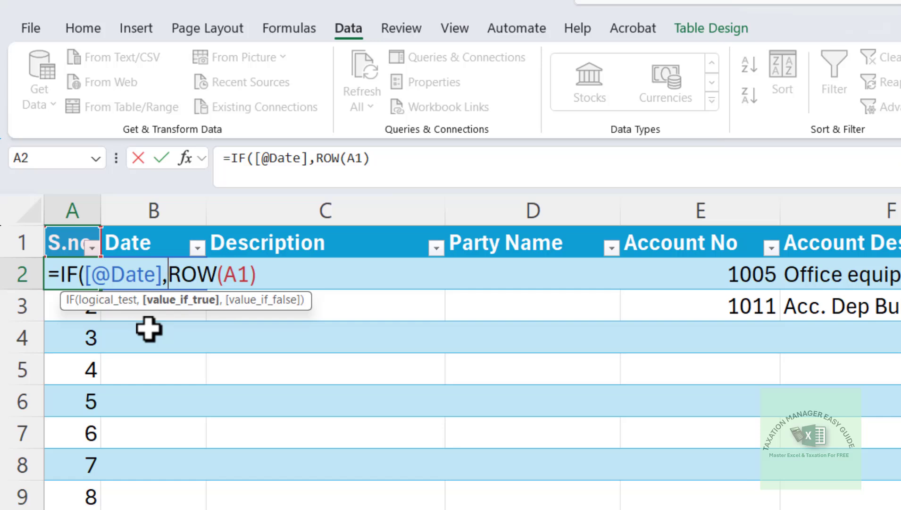
pyautogui.press('BackSpace')
pyautogui.write('="')
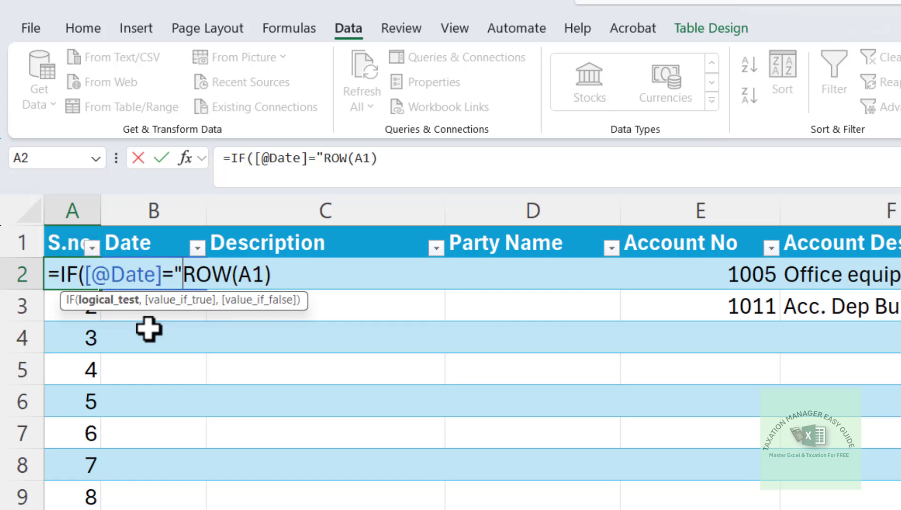
pyautogui.write('",')
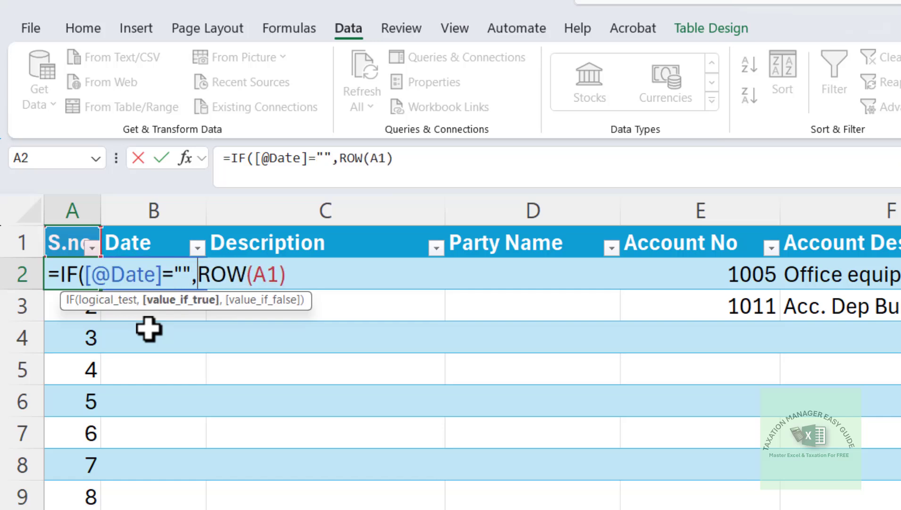
pyautogui.write('"",')
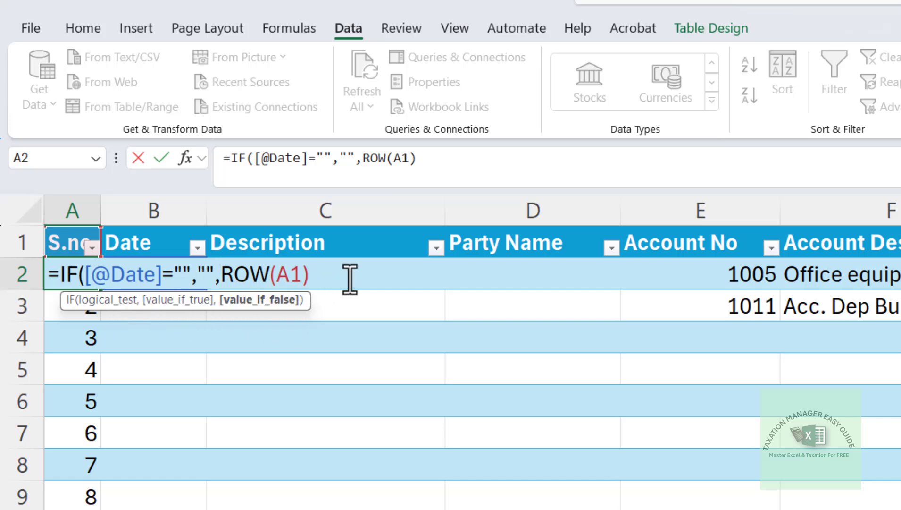
pyautogui.press('Return')
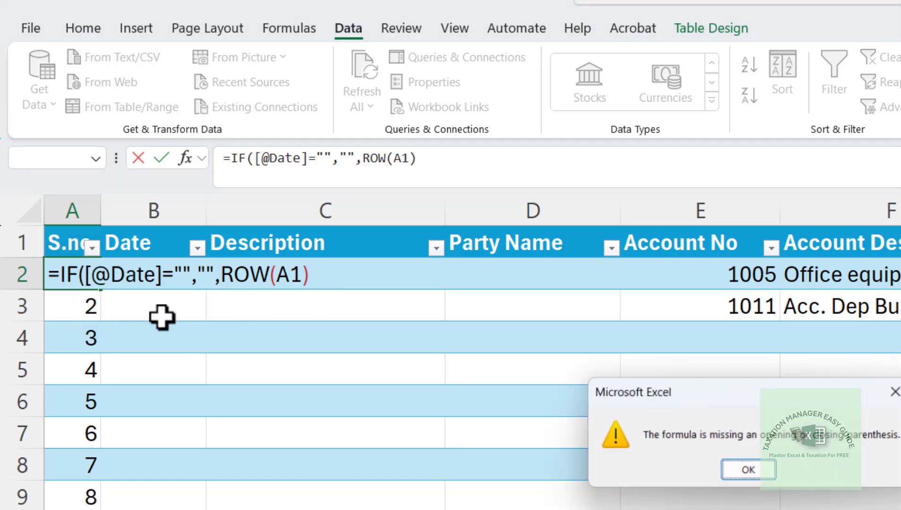
pyautogui.press('Return')
pyautogui.press('End')
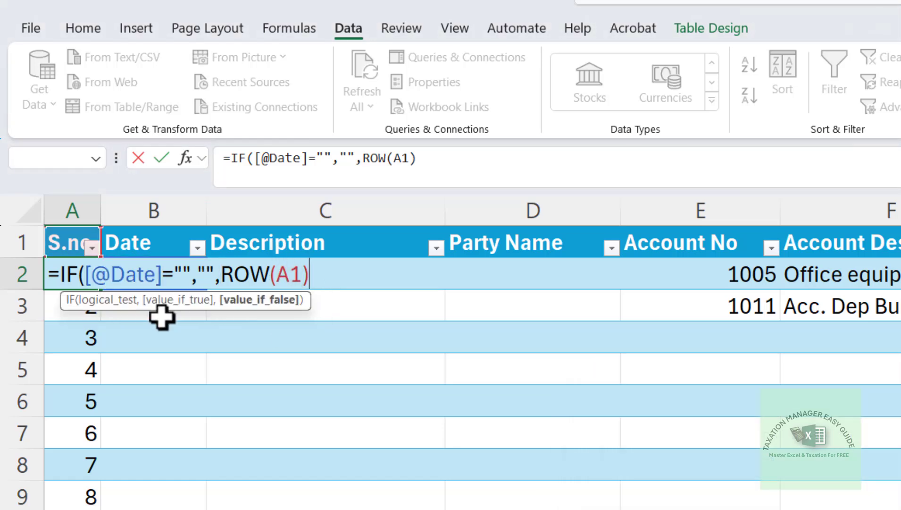
pyautogui.write(')')
pyautogui.press('Return')
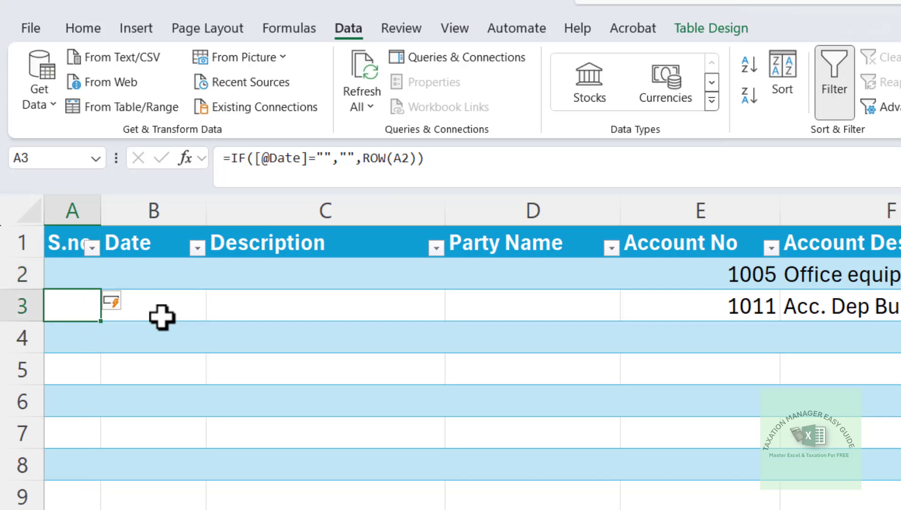
# - Check the S.no formula in the journal rows below A2
pyautogui.press('Up')
pyautogui.press('Down')
pyautogui.press('Down')
pyautogui.press('Down')
pyautogui.press('Down')
pyautogui.press('Down')
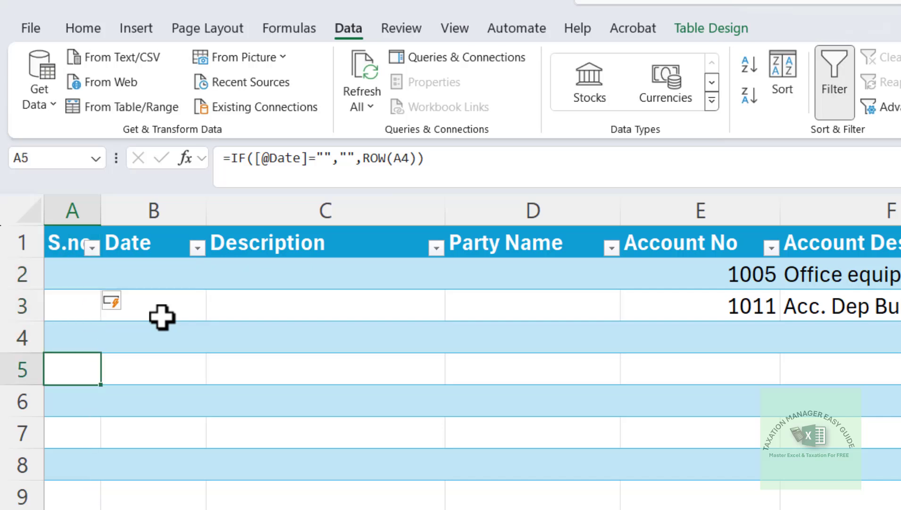
pyautogui.press('Down')
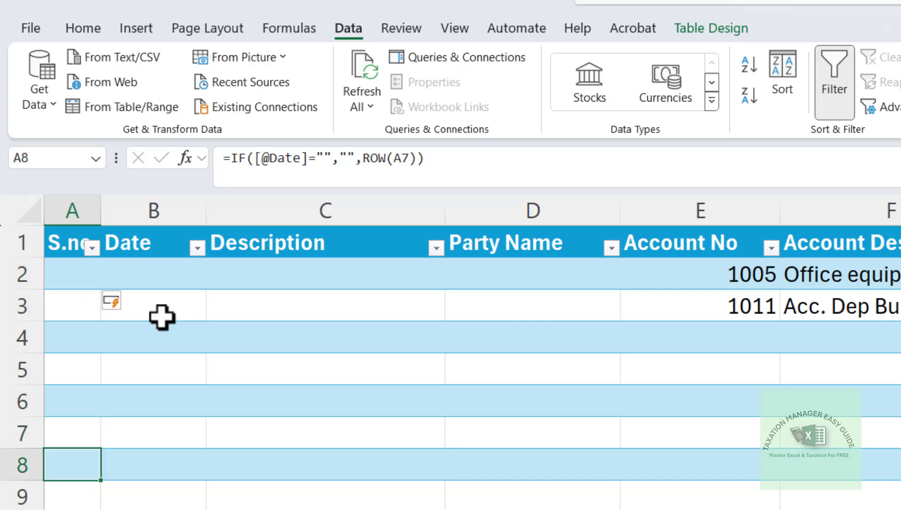
pyautogui.press('Down')
pyautogui.press('Up')
pyautogui.press('Up')
pyautogui.press('Up')
pyautogui.press('Up')
pyautogui.press('Up')
pyautogui.press('Up')
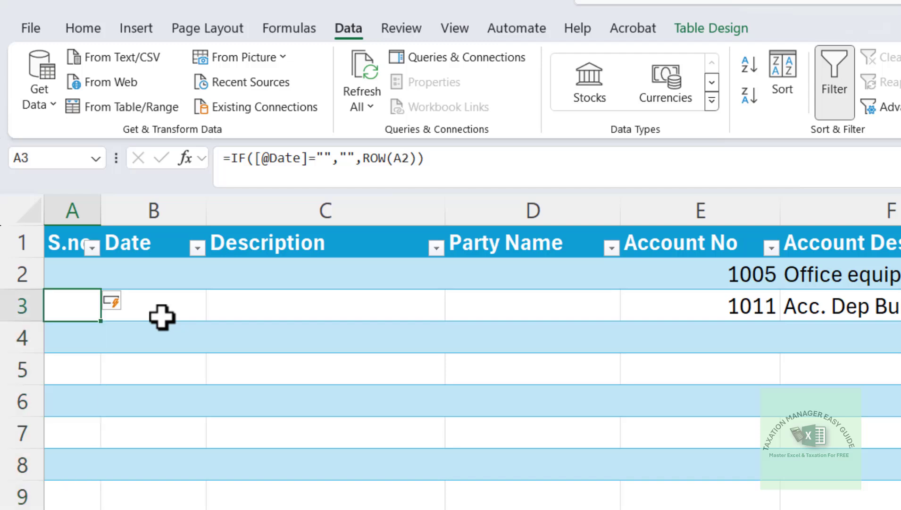
# - Enter 1-12024 in Date cell B2 of the first journal row
pyautogui.press('Up')
pyautogui.press('Right')
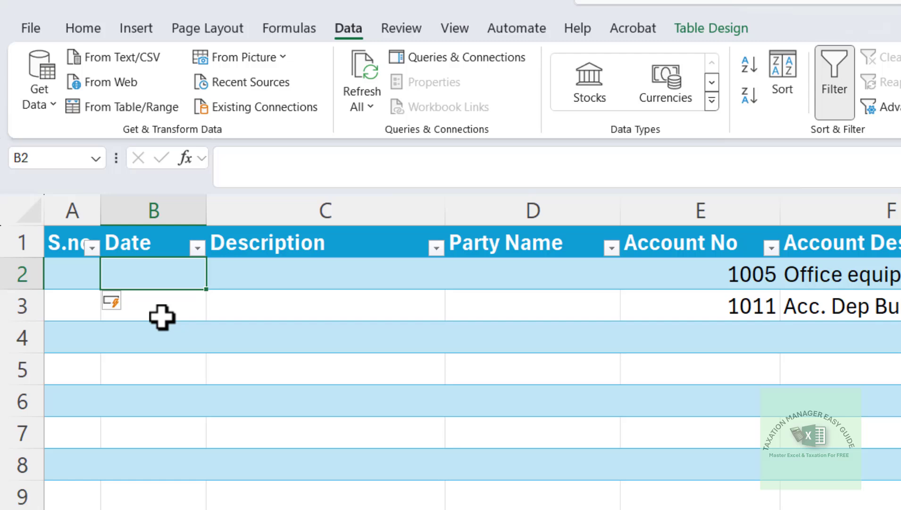
pyautogui.write('1-1')
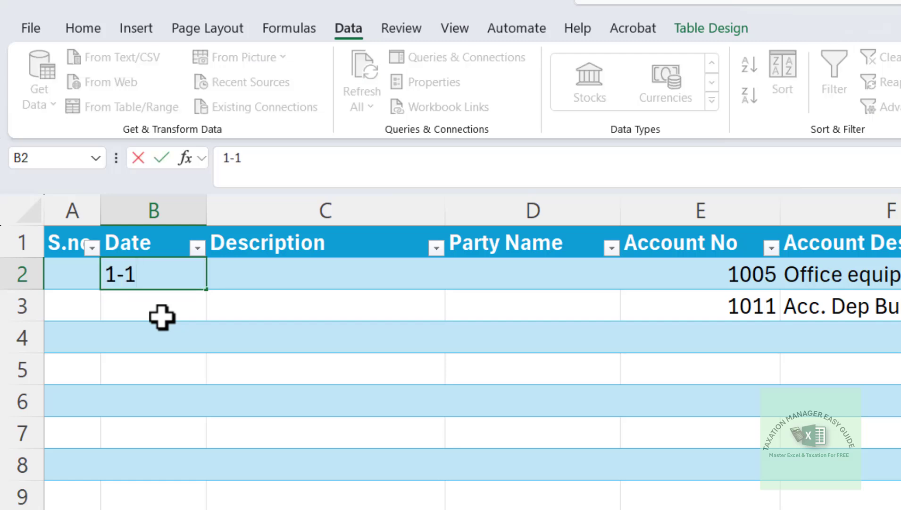
pyautogui.write('2024')
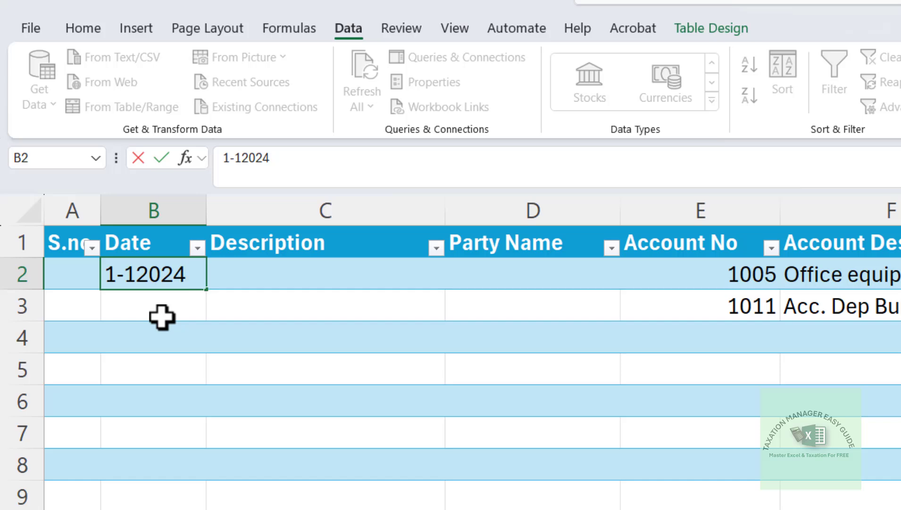
pyautogui.press('Left')
pyautogui.write('1')
pyautogui.press('Tab')
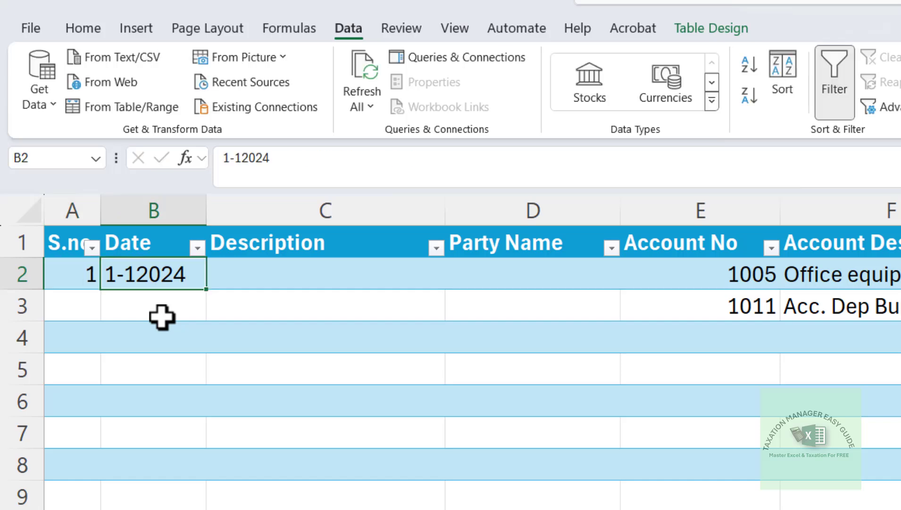
# - Correct the date in B2 to 1-1-2024 by adding the missing hyphen before the year
pyautogui.press('F3')
pyautogui.press('Left')
pyautogui.press('Right')
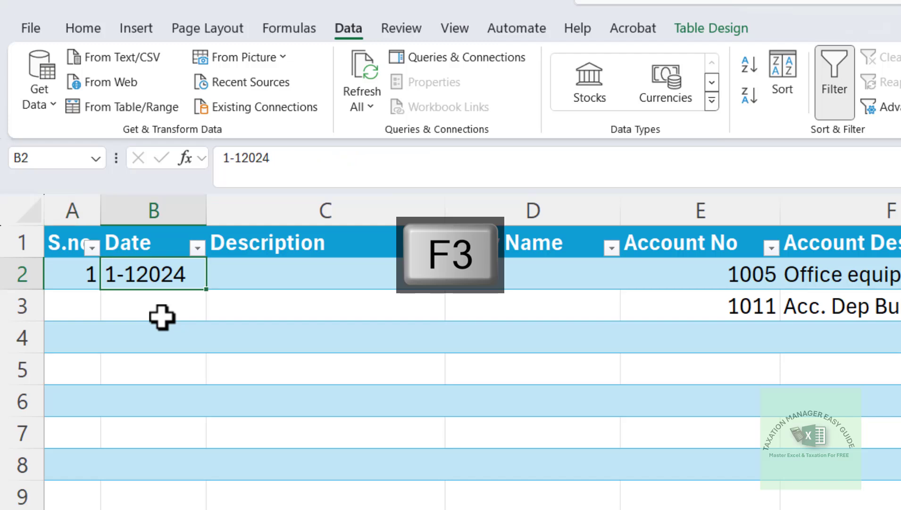
pyautogui.press('F2')
pyautogui.press('Left')
pyautogui.write('-')
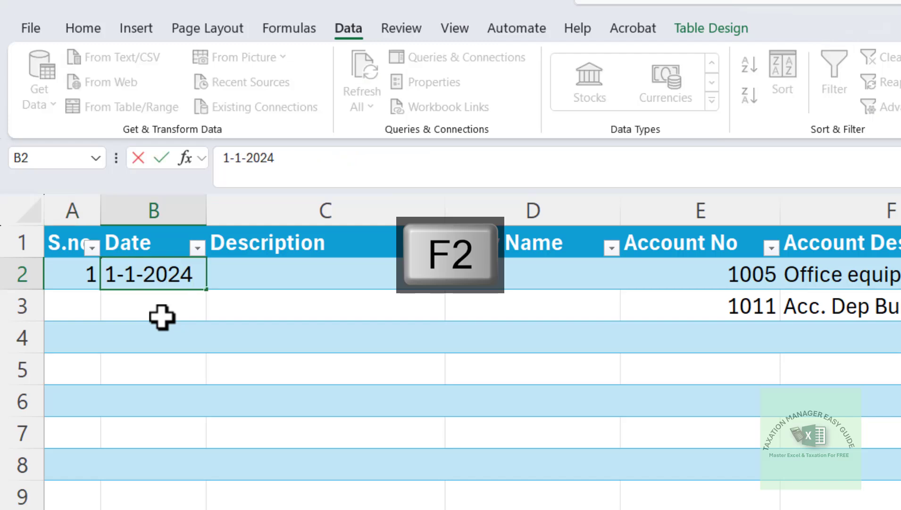
pyautogui.press('Return')
pyautogui.press('Left')
pyautogui.press('Up')
pyautogui.press('Right')
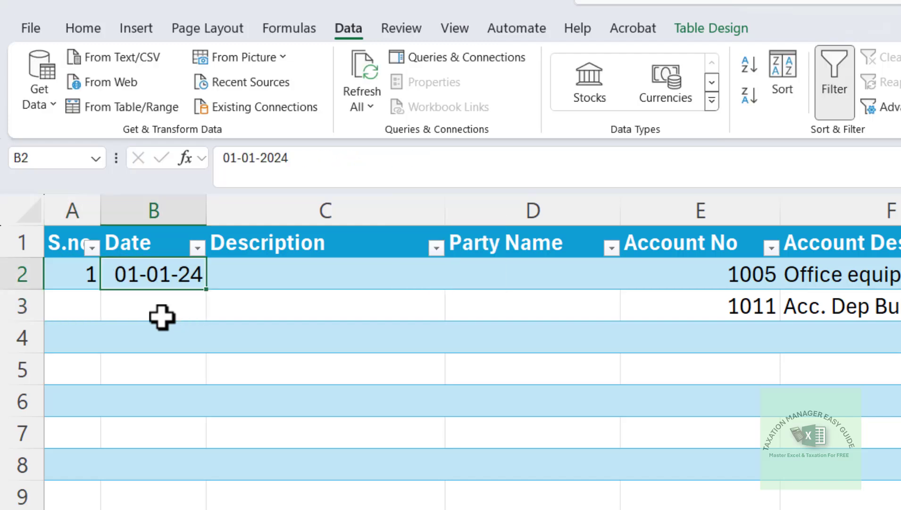